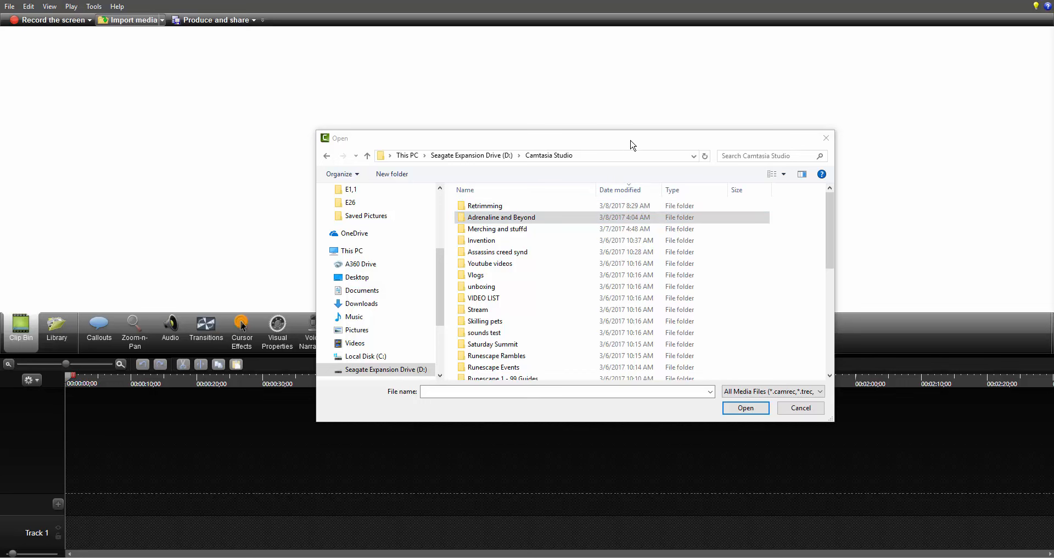
drag(633, 145, 601, 138)
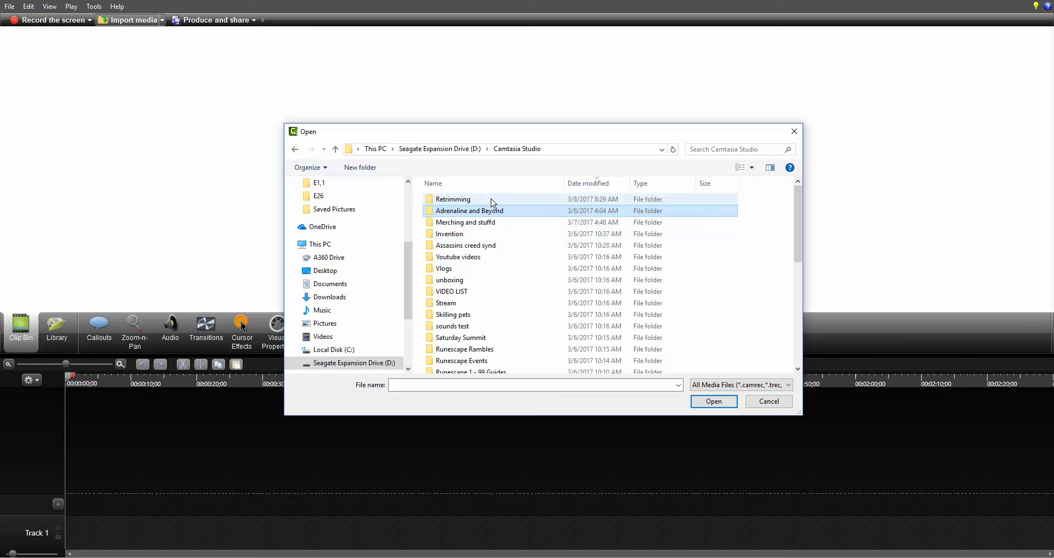
mouse_move(801, 213)
mouse_down()
mouse_move(806, 244)
mouse_move(808, 207)
mouse_up()
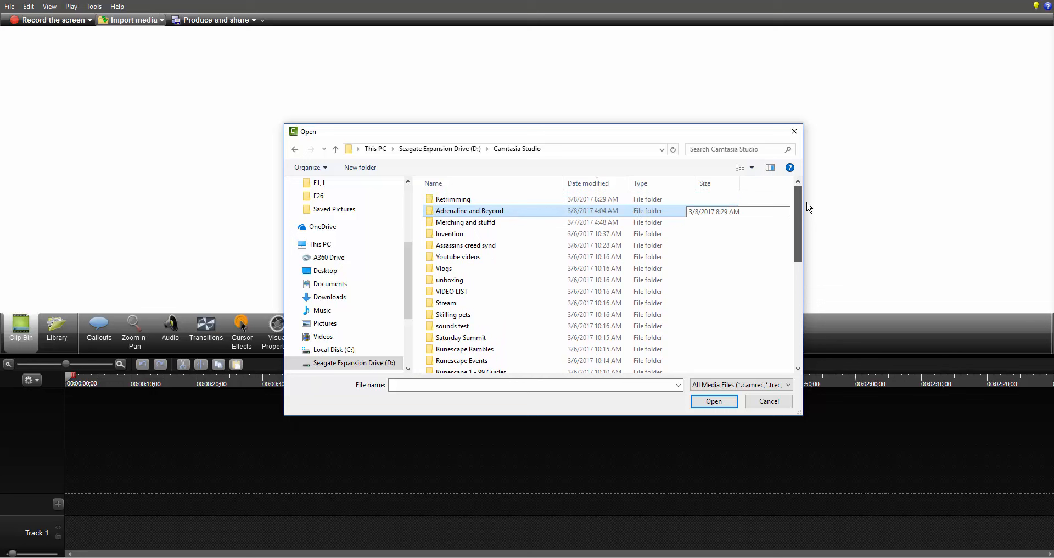
mouse_move(808, 210)
mouse_down()
mouse_move(810, 230)
mouse_move(794, 198)
mouse_up()
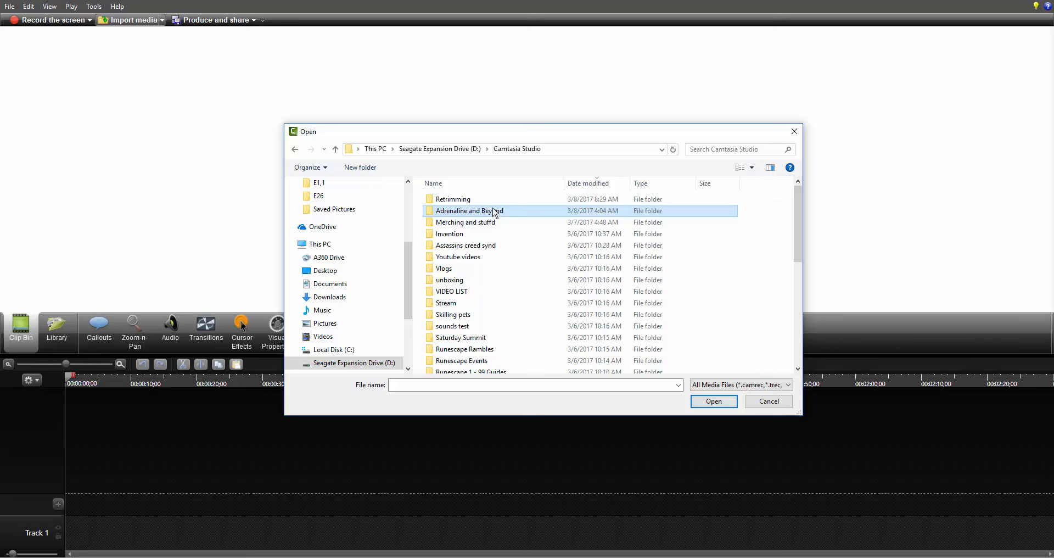
mouse_move(494, 212)
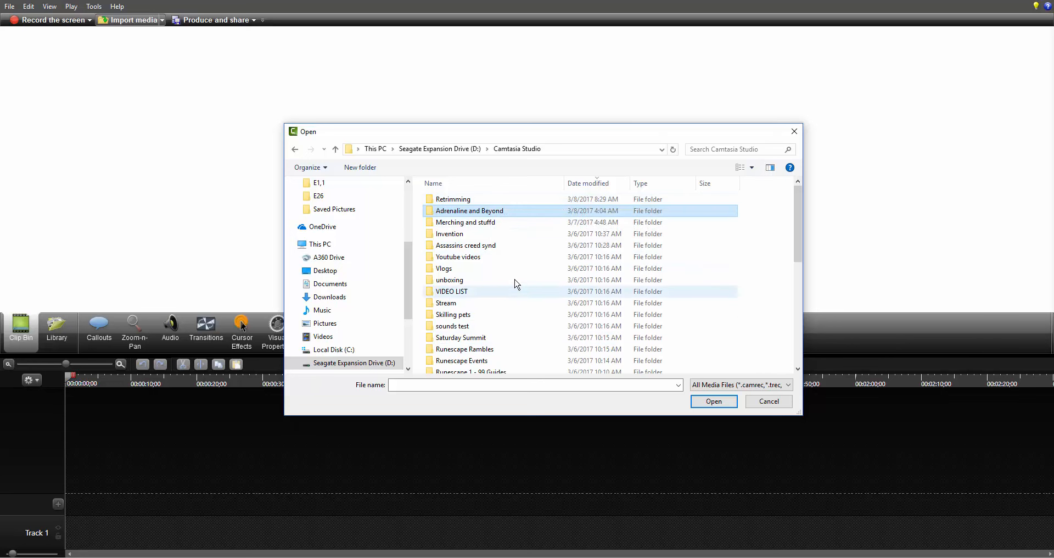
click(485, 328)
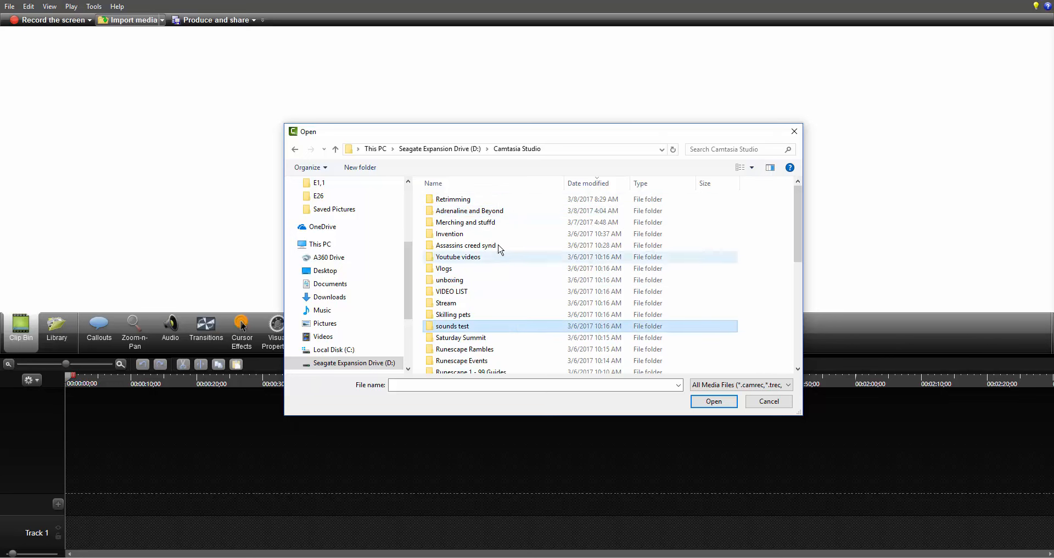
click(505, 201)
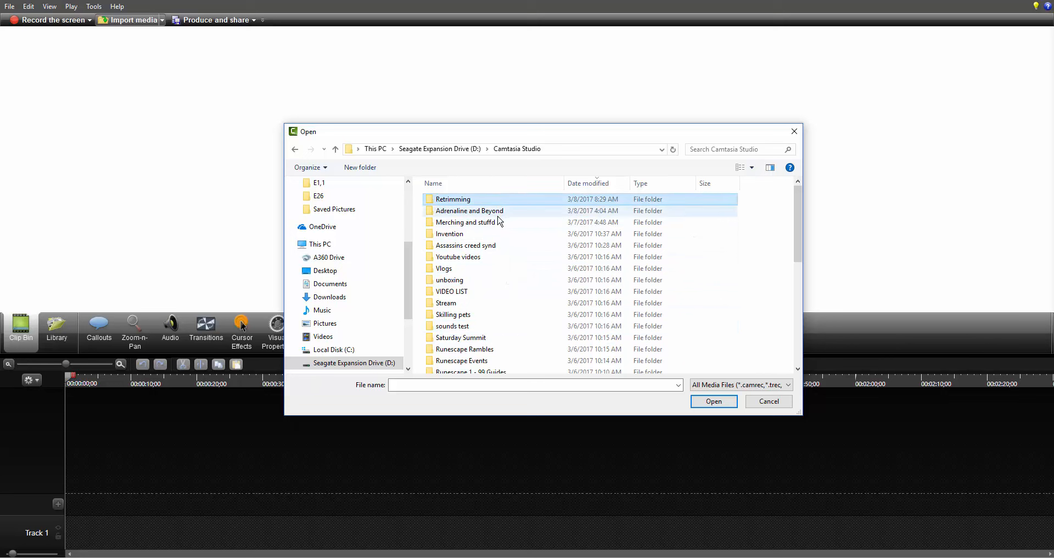
Step: Open the PVB Folder inside the Camtasia Studio folder
scroll(508, 298, down, 1)
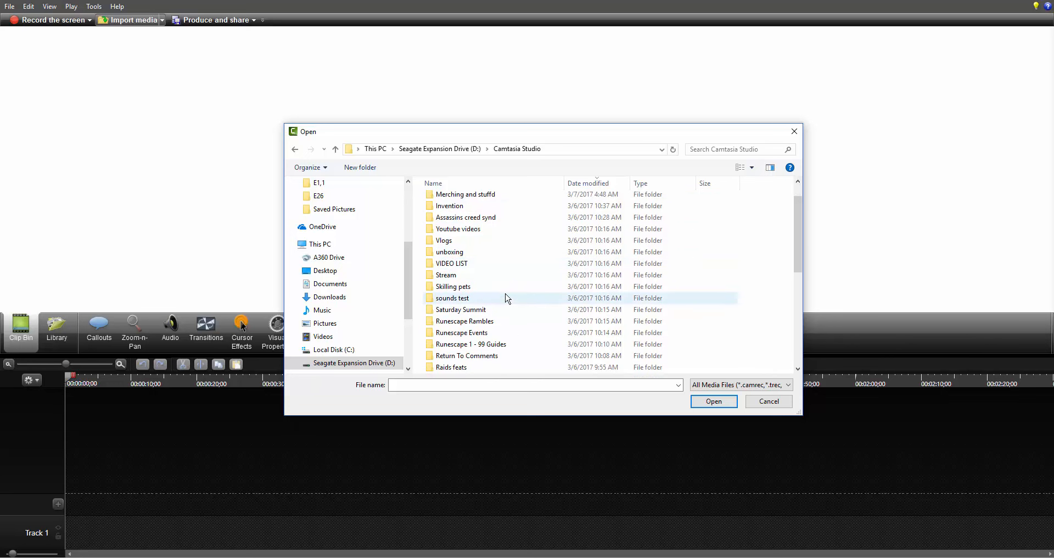
scroll(506, 299, down, 2)
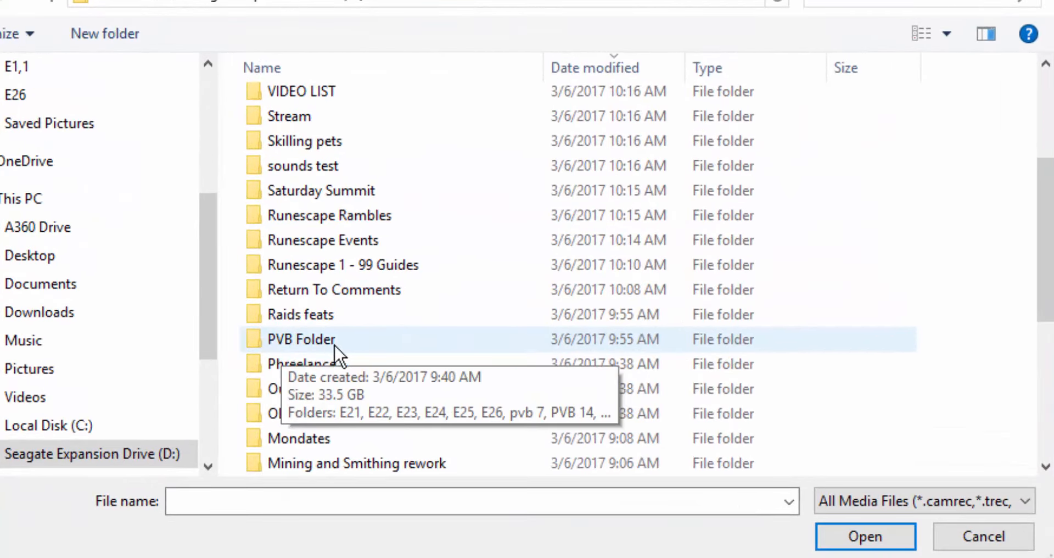
double_click(378, 346)
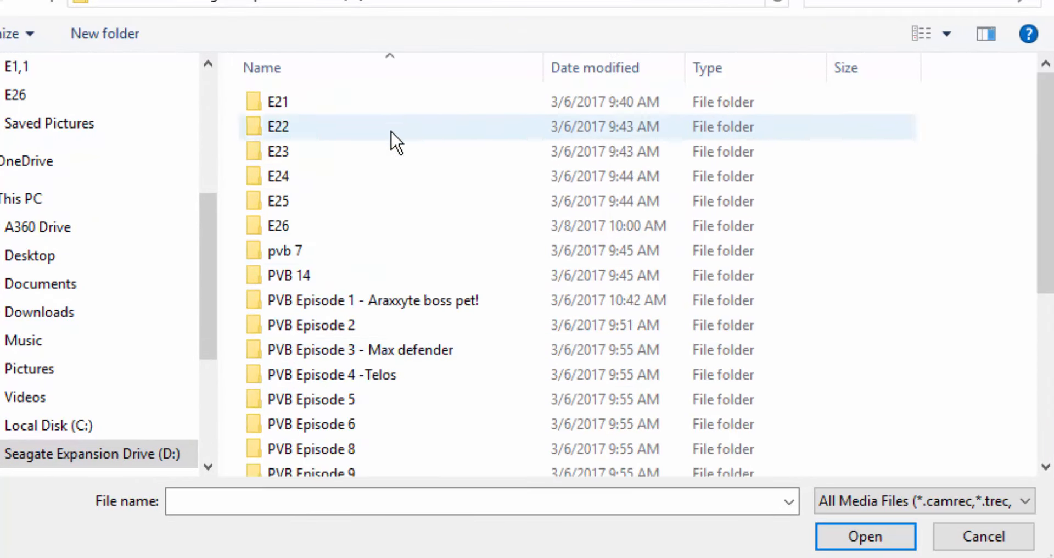
Step: Create a new folder named "Old stuff" inside the PVB Folder
scroll(402, 192, down, 3)
scroll(407, 220, down, 1)
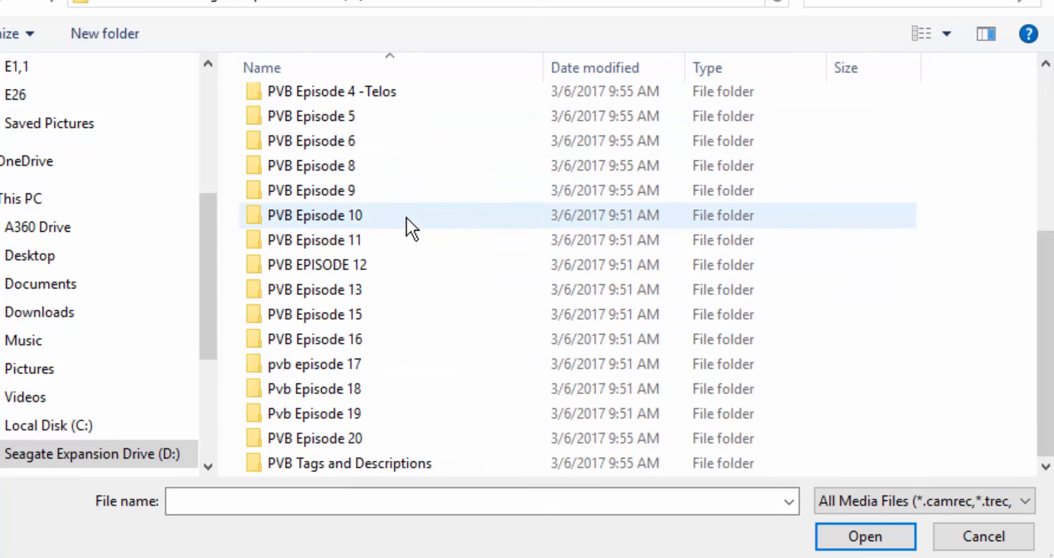
scroll(423, 266, up, 1)
scroll(456, 343, down, 1)
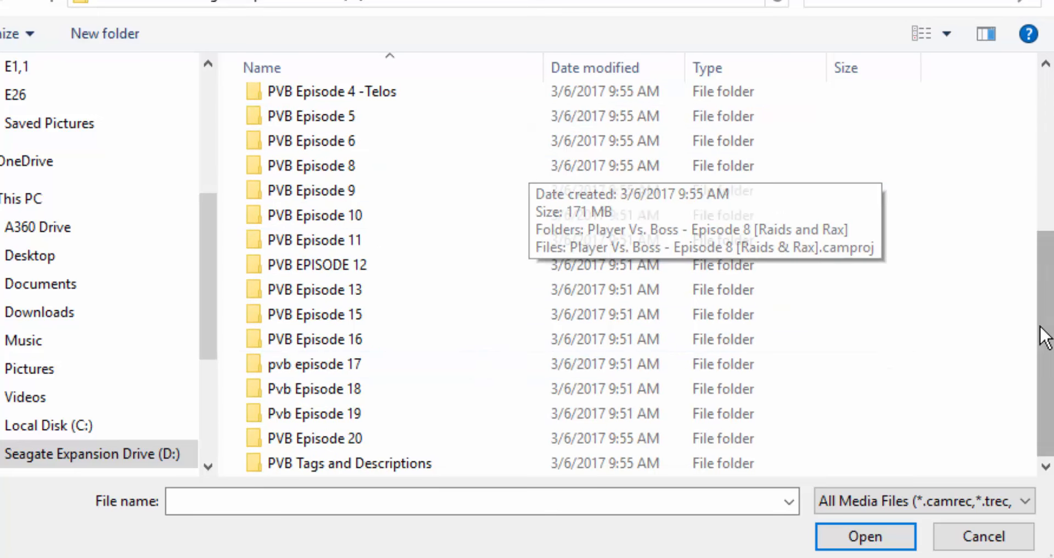
scroll(1049, 324, up, 1)
drag(1049, 311, 1049, 336)
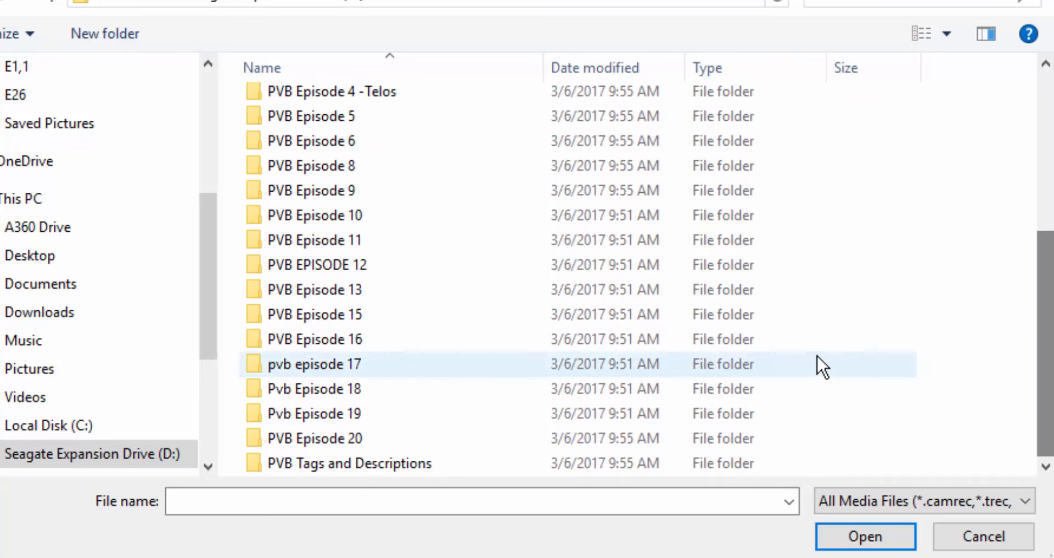
right_click(828, 283)
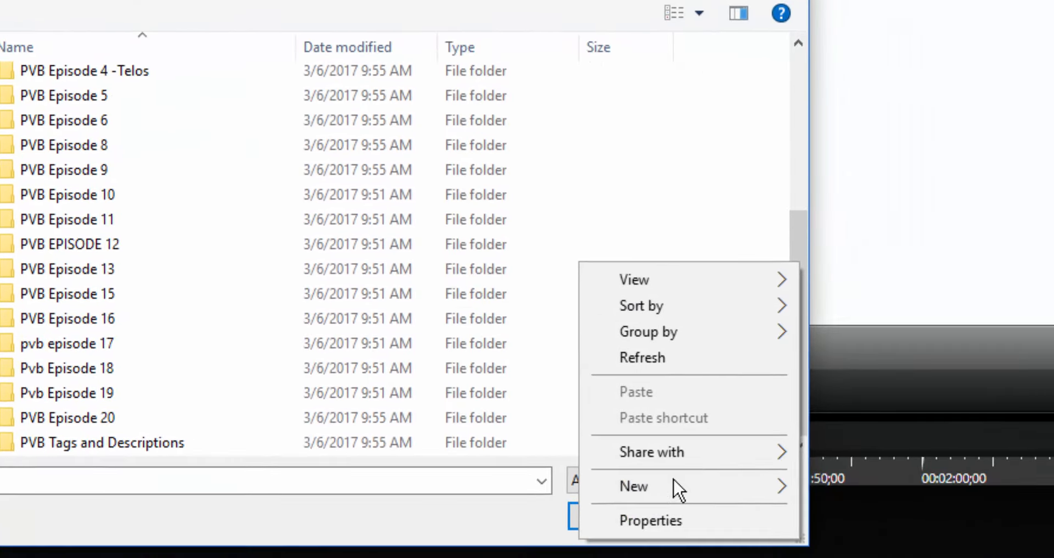
mouse_move(919, 509)
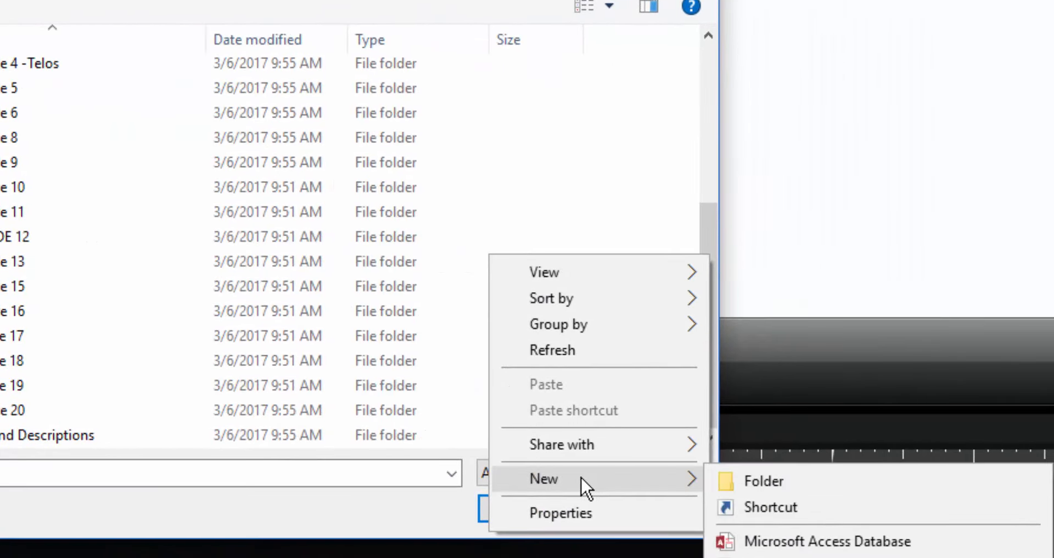
click(762, 473)
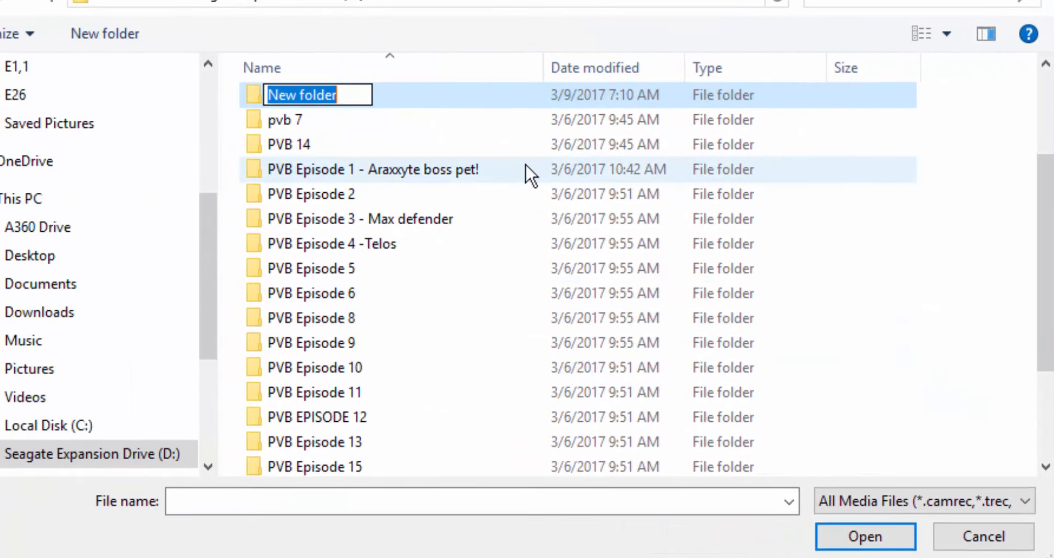
text(Old stuff)
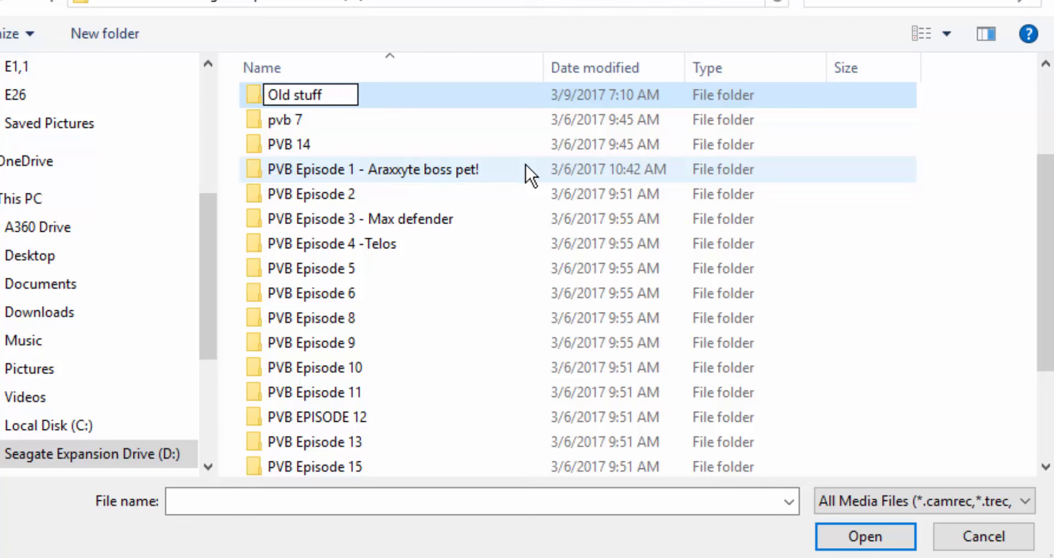
key(Return)
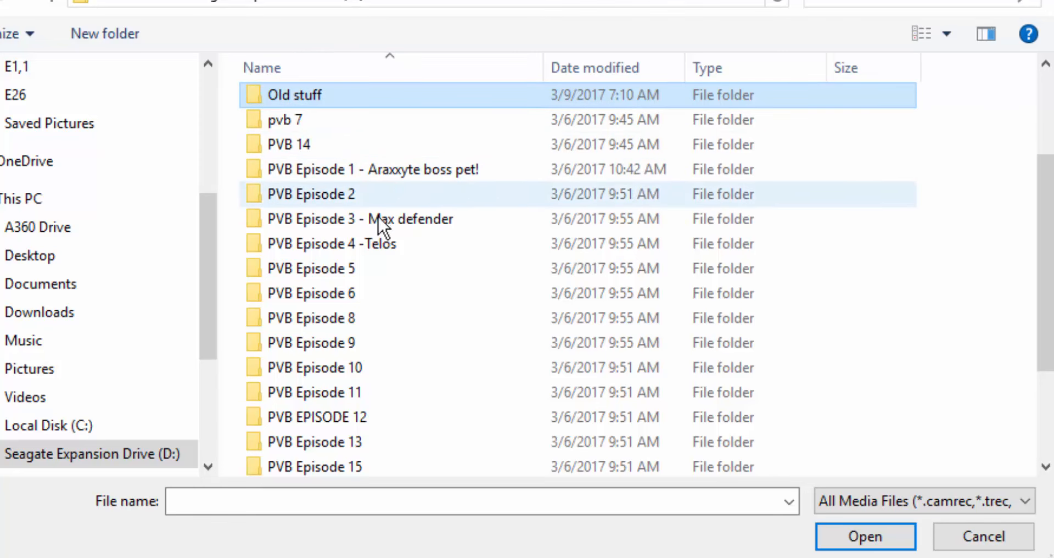
Step: Move the folders PVB Episode 1 through PVB Episode 20, plus pvb 7 and PVB 14, into the Old stuff folder
click(358, 175)
scroll(396, 275, down, 2)
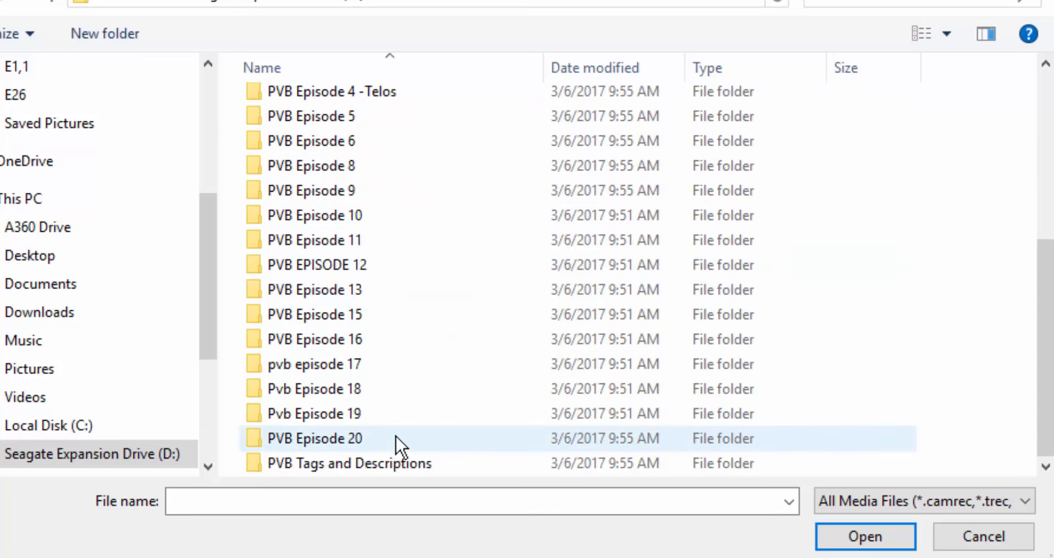
shift+click(400, 439)
scroll(392, 390, up, 4)
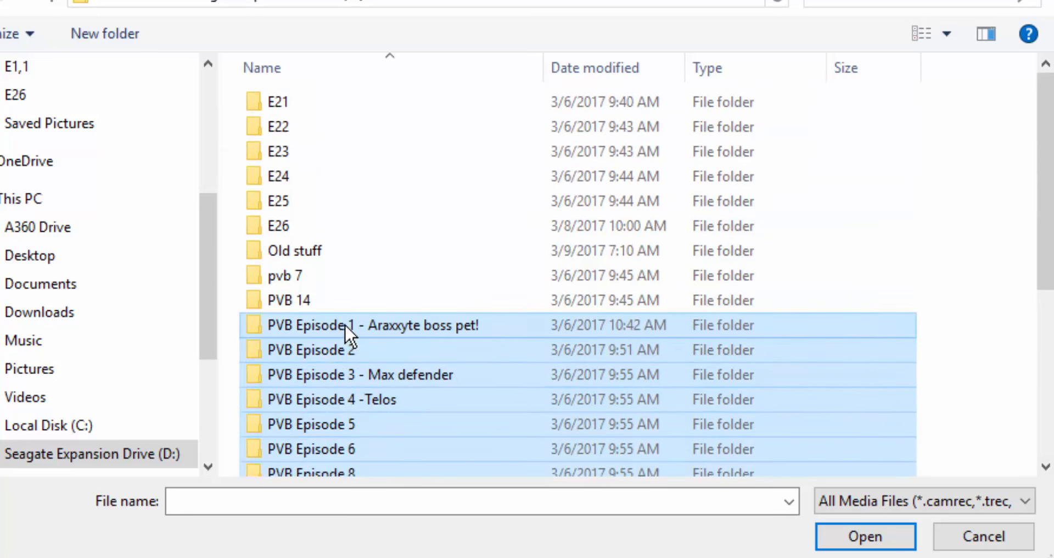
drag(347, 330, 319, 246)
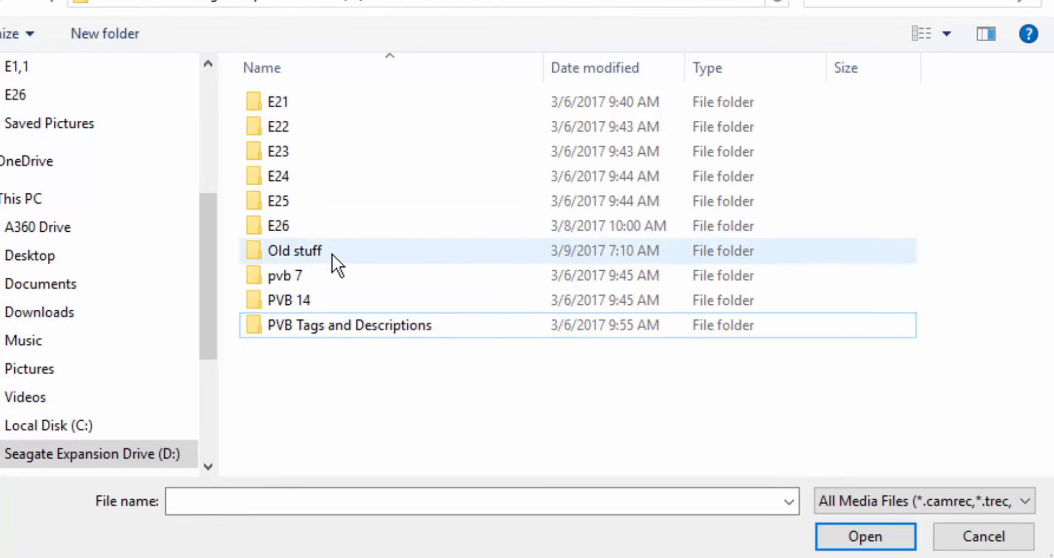
click(300, 278)
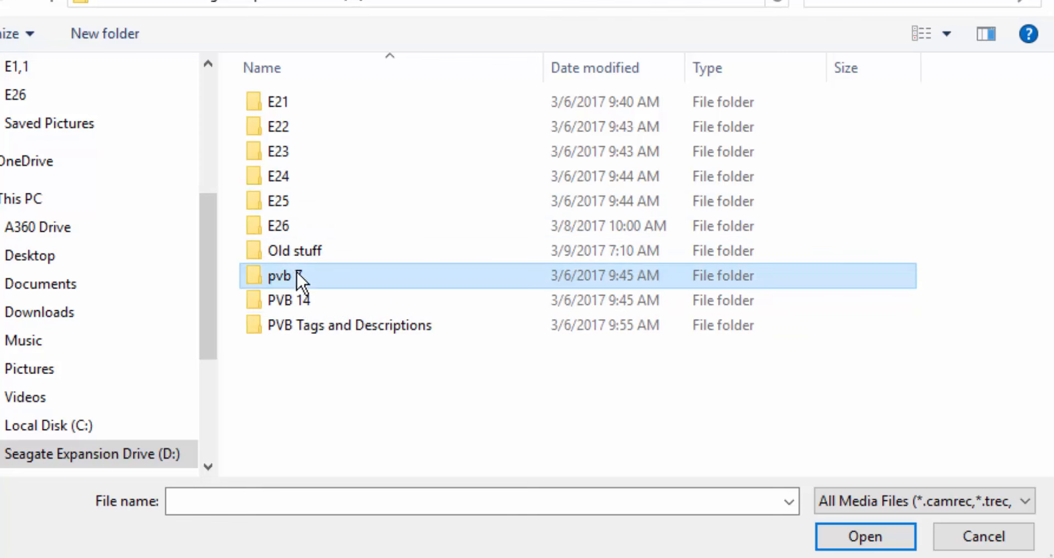
drag(304, 269, 288, 245)
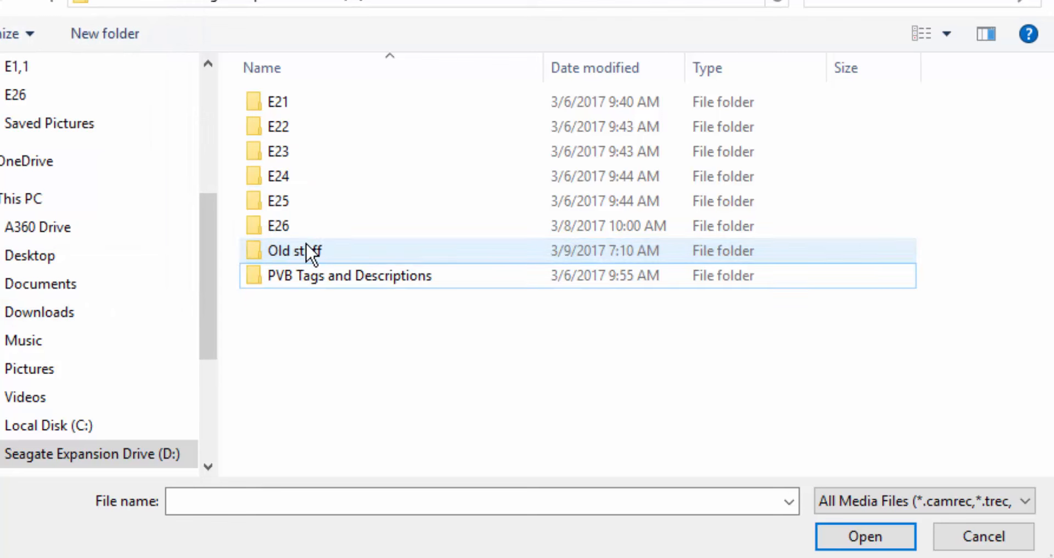
Step: Check the contents of the Old stuff folder and return to the PVB Folder
click(301, 256)
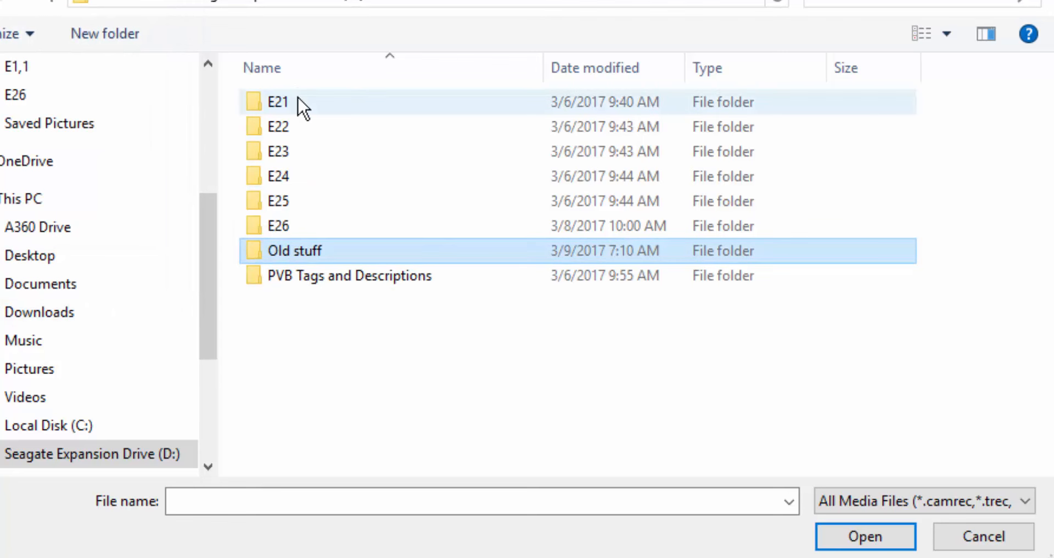
double_click(336, 259)
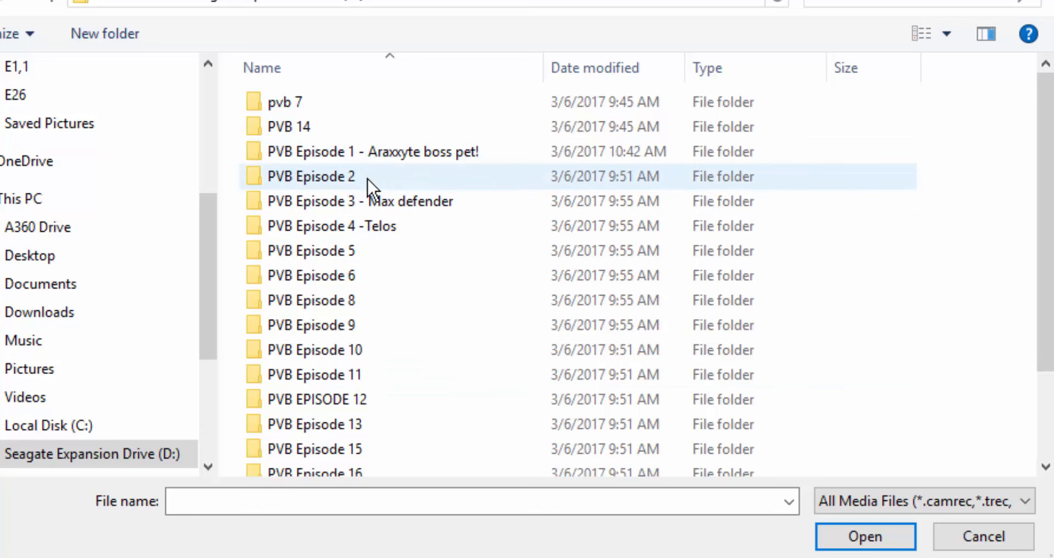
scroll(363, 182, down, 1)
scroll(370, 234, up, 1)
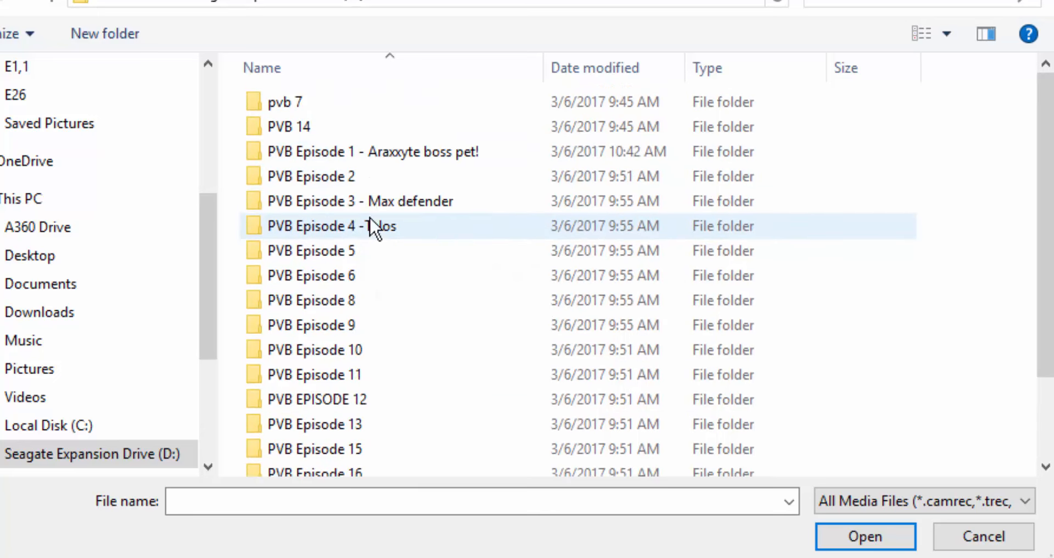
key(o)
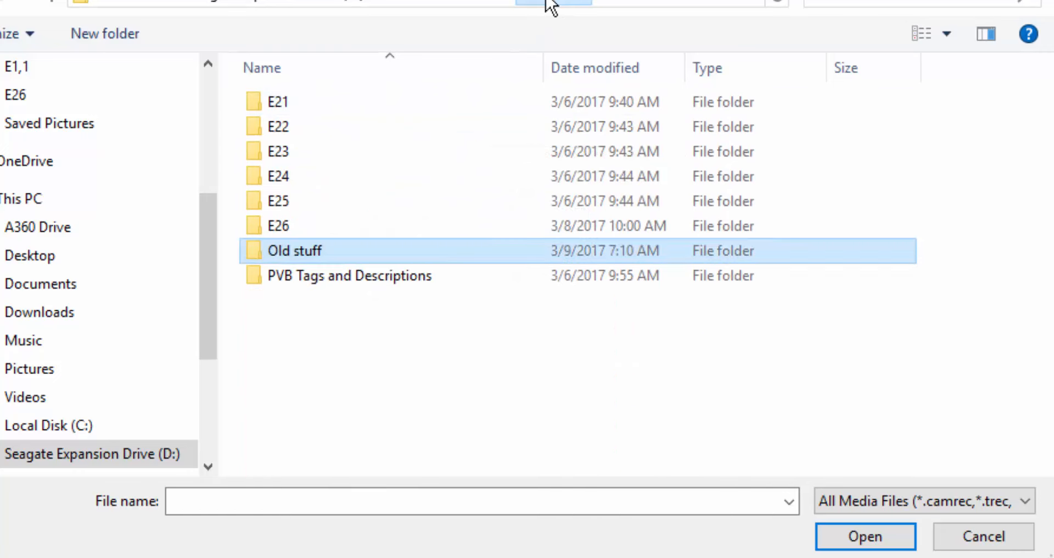
click(321, 107)
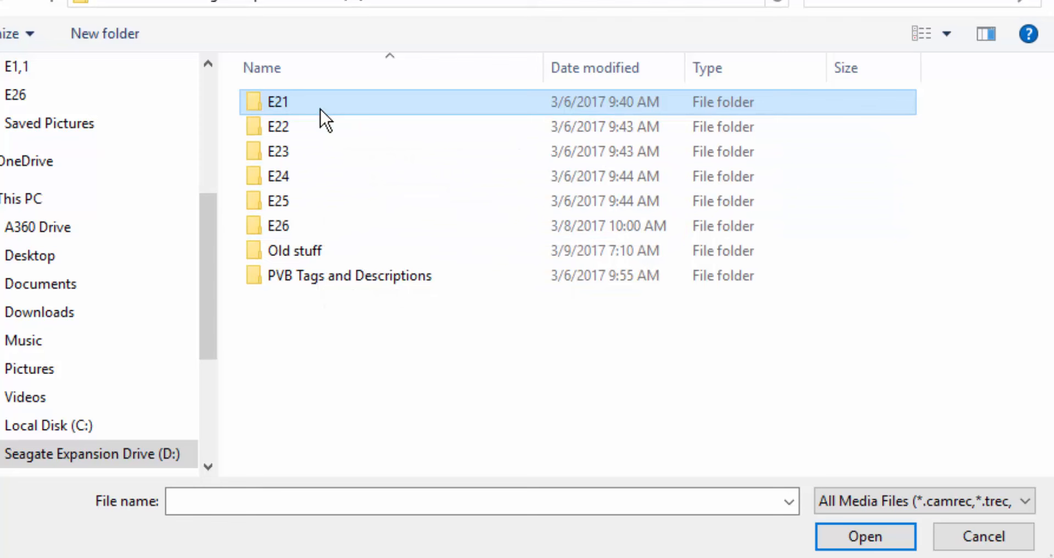
click(320, 108)
click(315, 132)
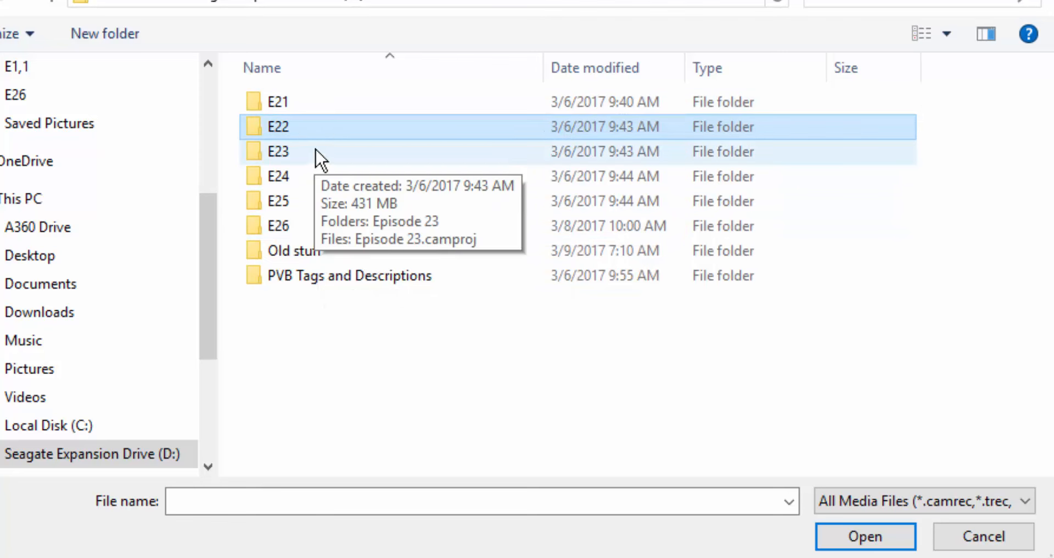
click(322, 105)
Step: Open the E26 folder to reach its recordings
click(314, 225)
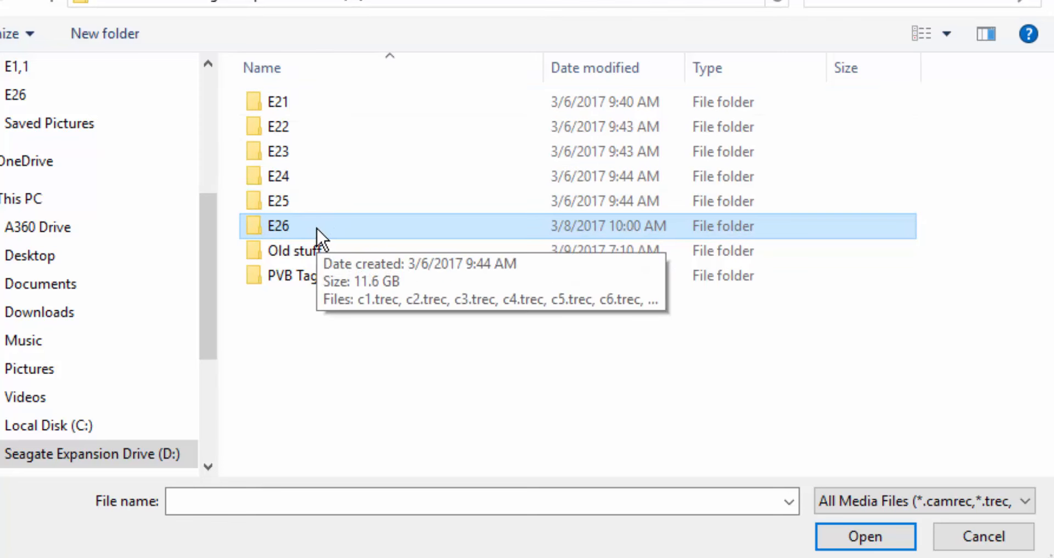
double_click(332, 233)
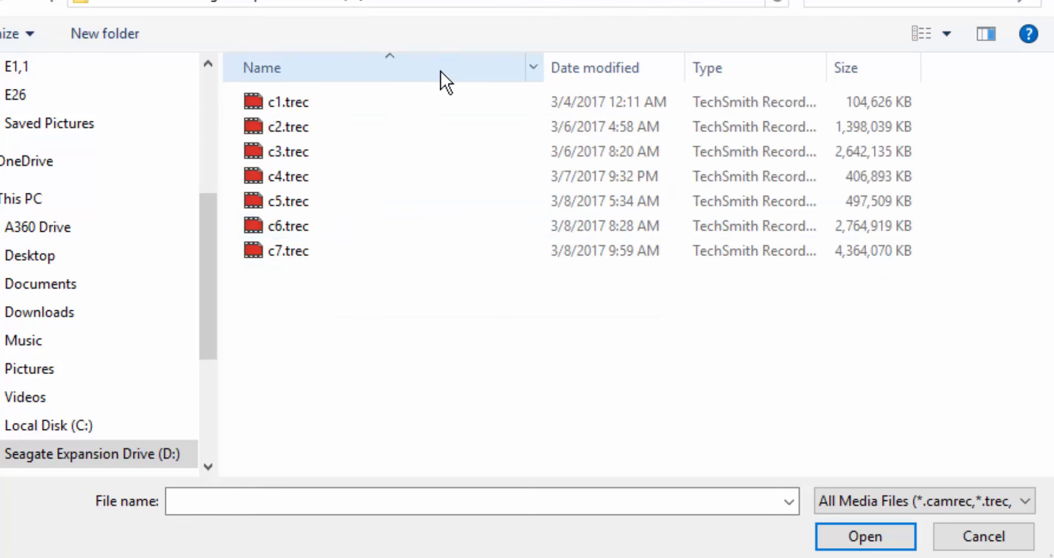
click(385, 107)
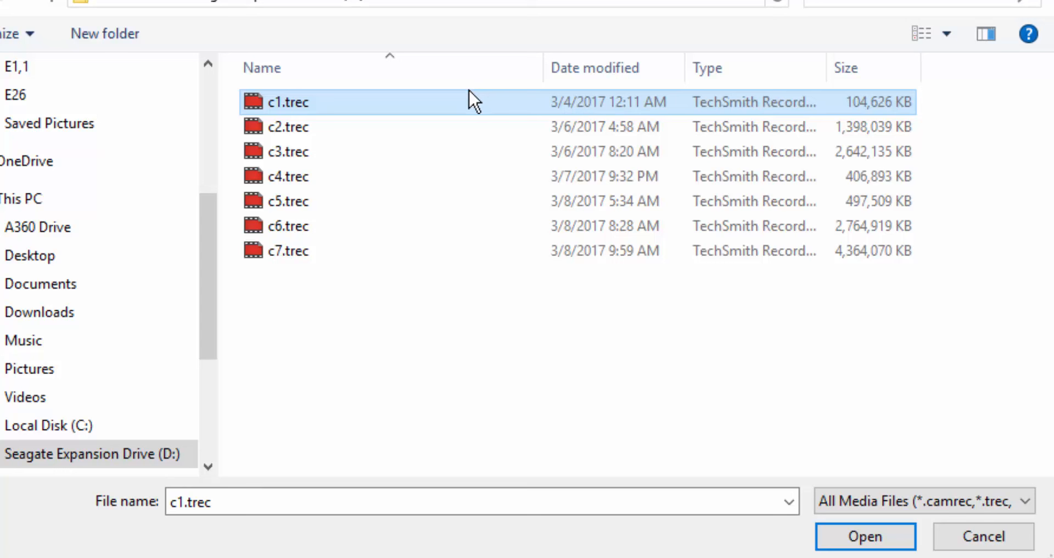
click(414, 129)
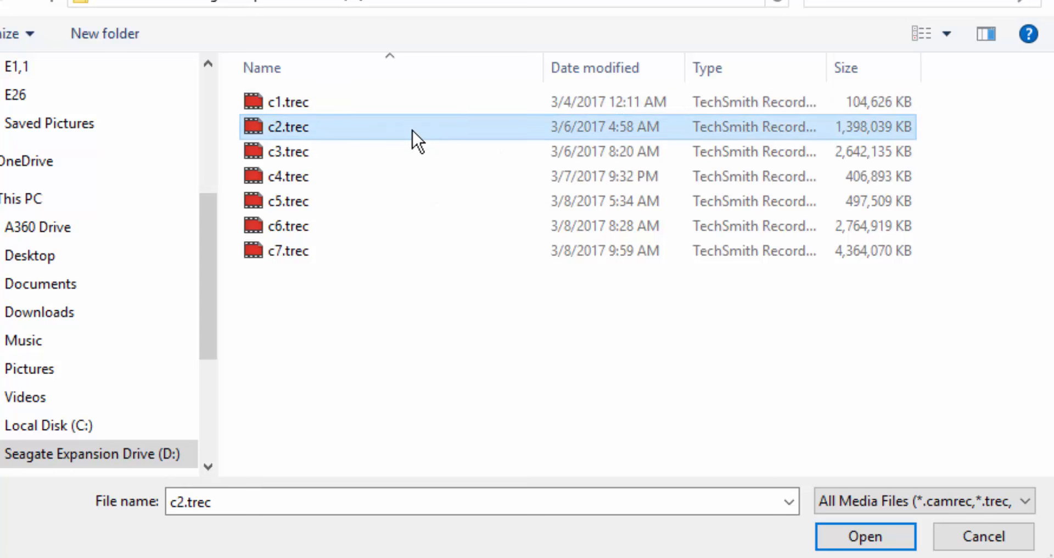
click(397, 153)
click(384, 177)
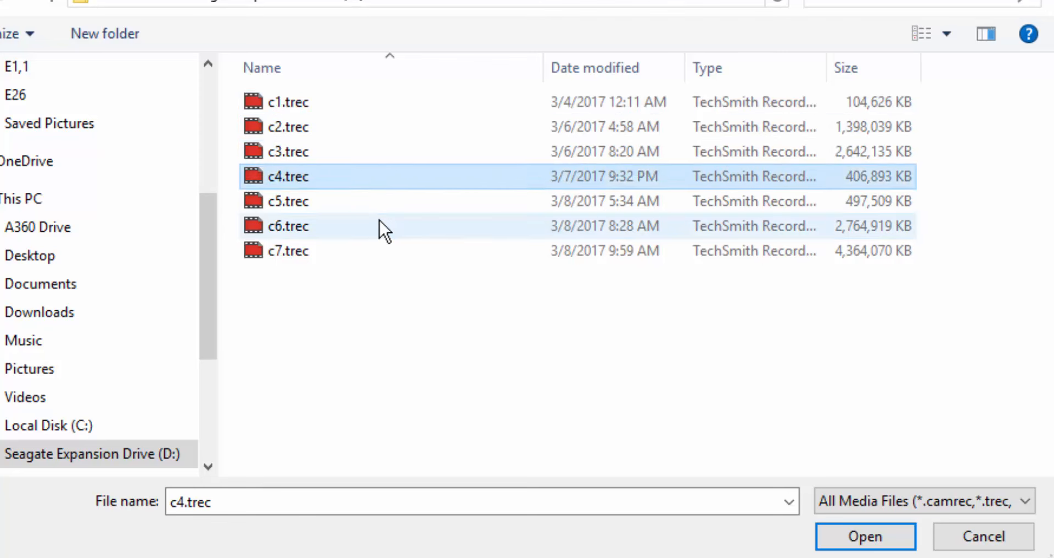
click(380, 226)
click(384, 250)
Step: Select all the recordings from c1.trec through c7.trec for import
click(365, 103)
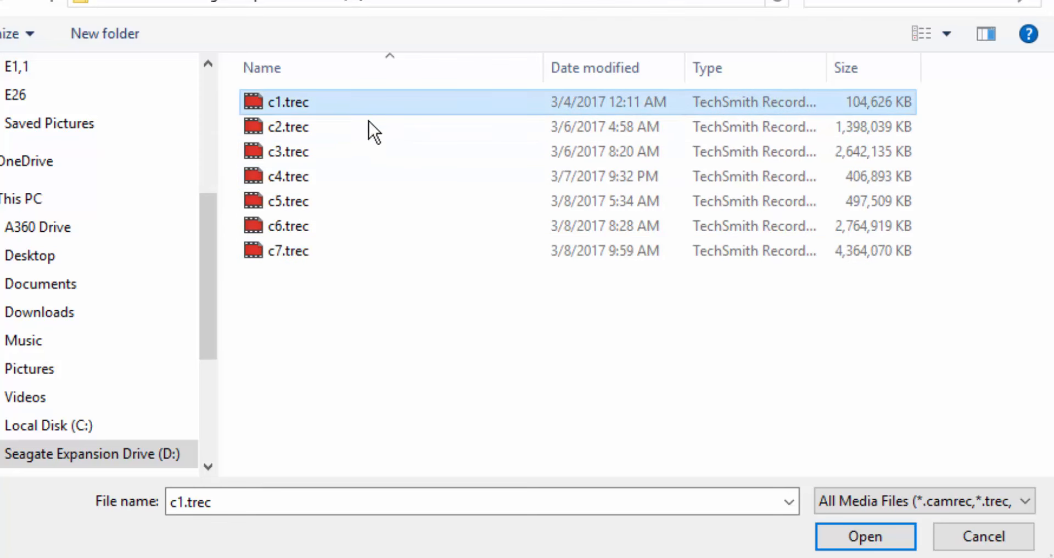
click(344, 100)
shift+click(339, 251)
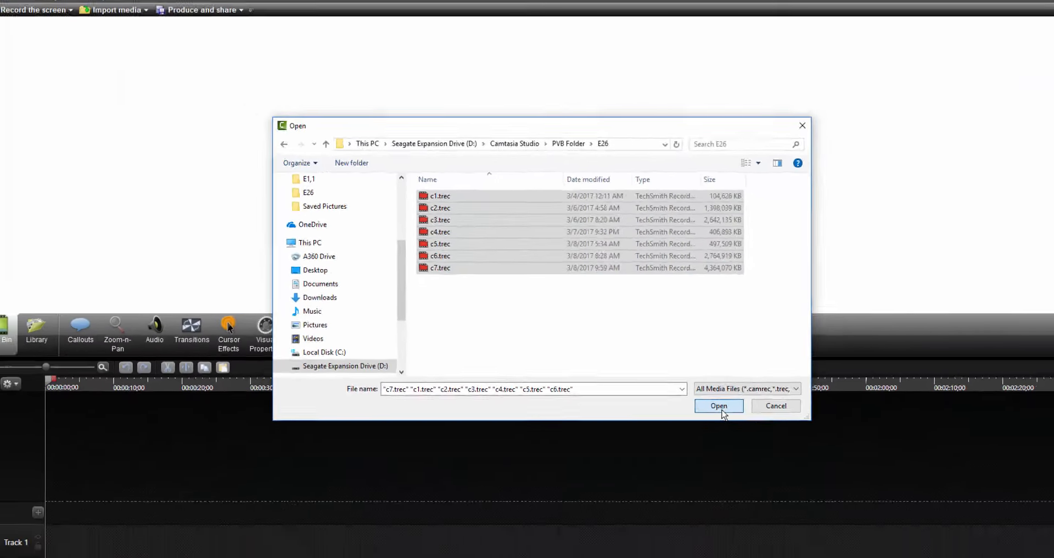
Step: Import the selected recordings c1.trec through c7.trec into the Clip Bin
click(719, 406)
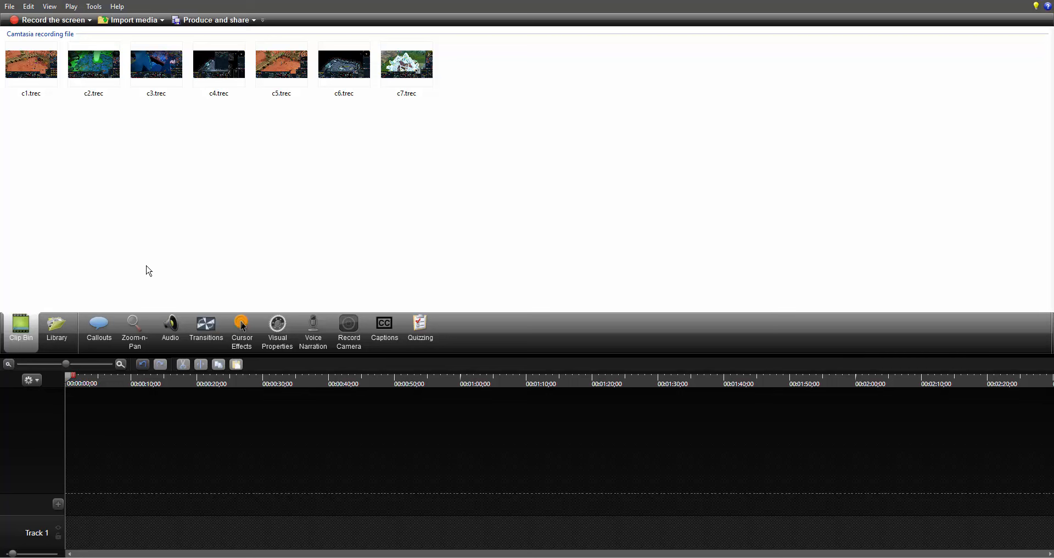
Step: Look through the Library for the saved intros, outros and music tracks
click(62, 331)
scroll(101, 94, down, 2)
scroll(91, 74, up, 2)
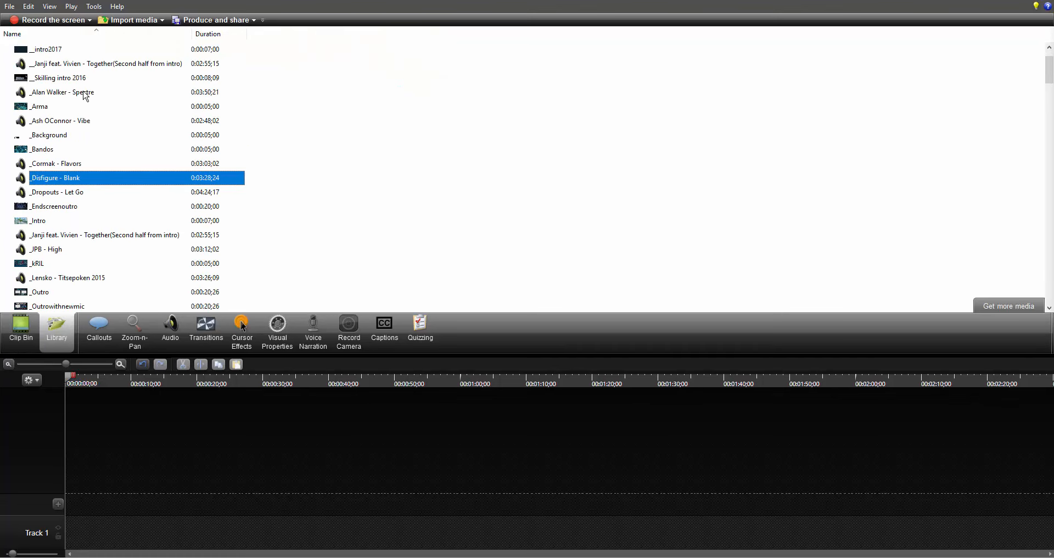
mouse_move(71, 259)
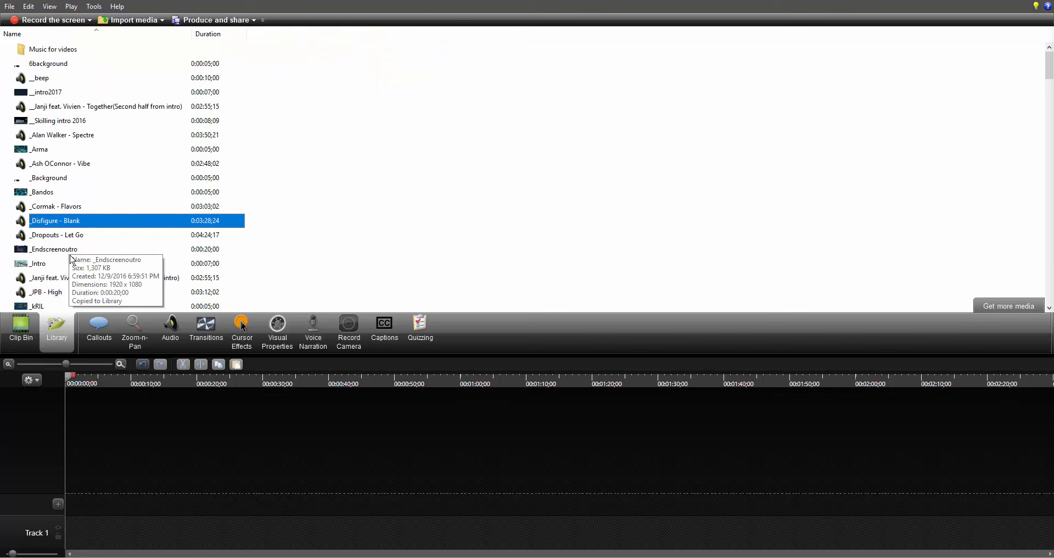
scroll(89, 214, down, 6)
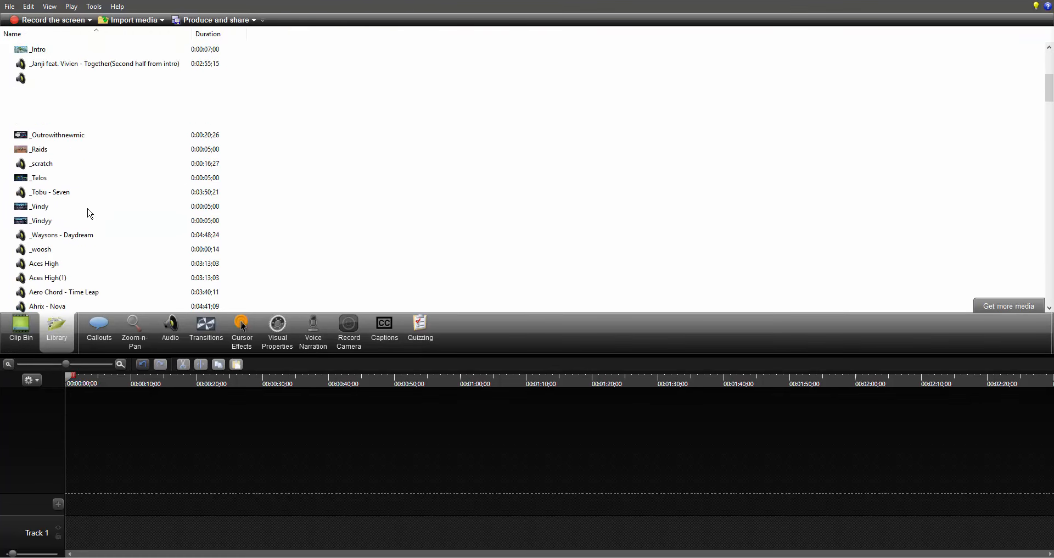
scroll(94, 218, up, 4)
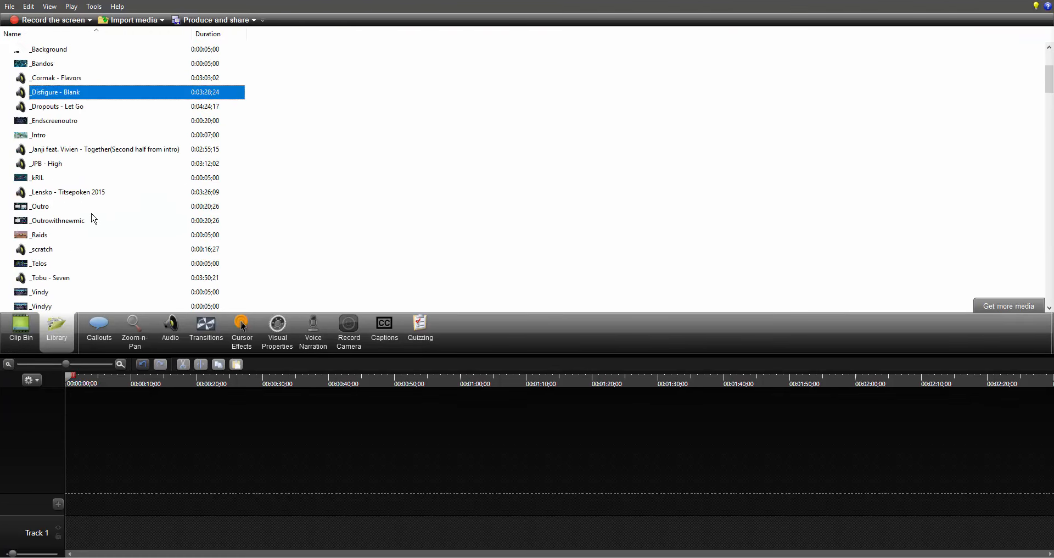
right_click(66, 237)
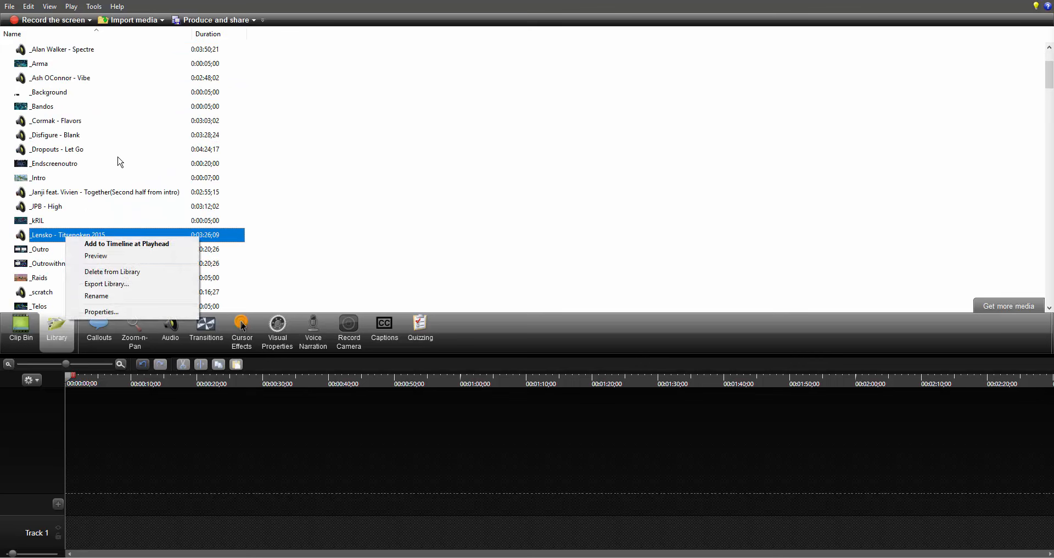
click(118, 161)
scroll(114, 175, up, 2)
click(97, 121)
click(93, 111)
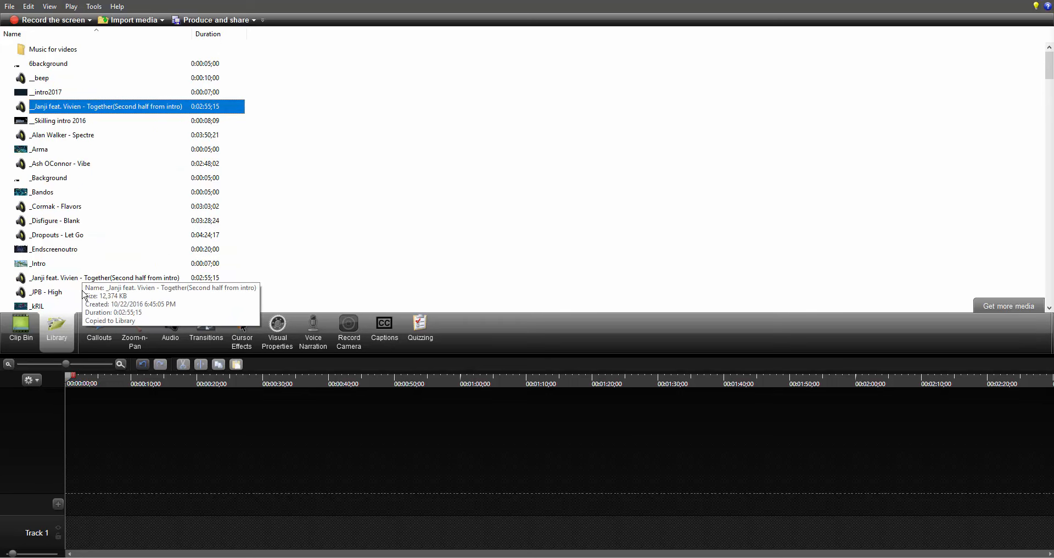
Step: Add the __intro2017 clip from the Library to the start of Track 1 and play its opening seconds
click(97, 93)
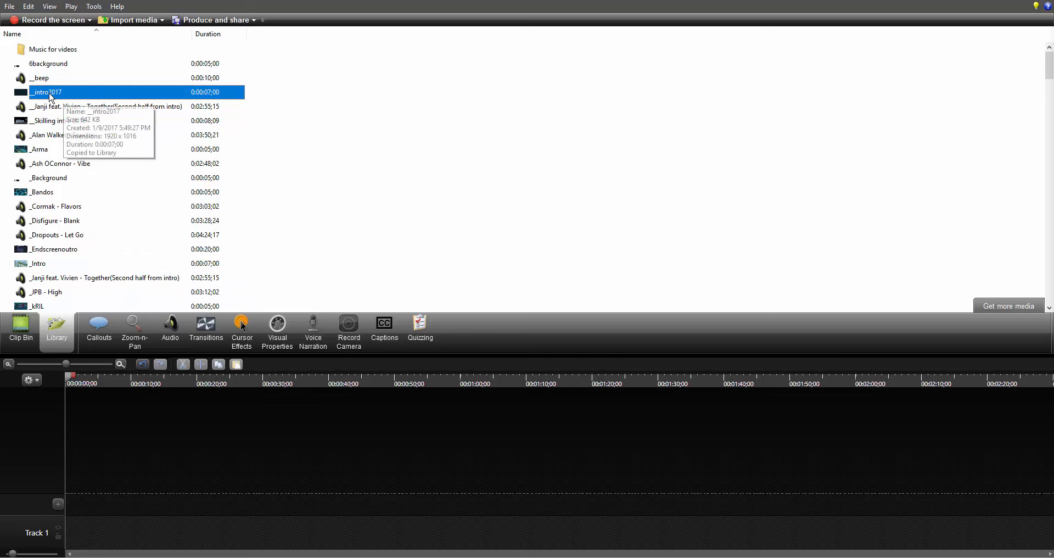
right_click(102, 93)
click(160, 99)
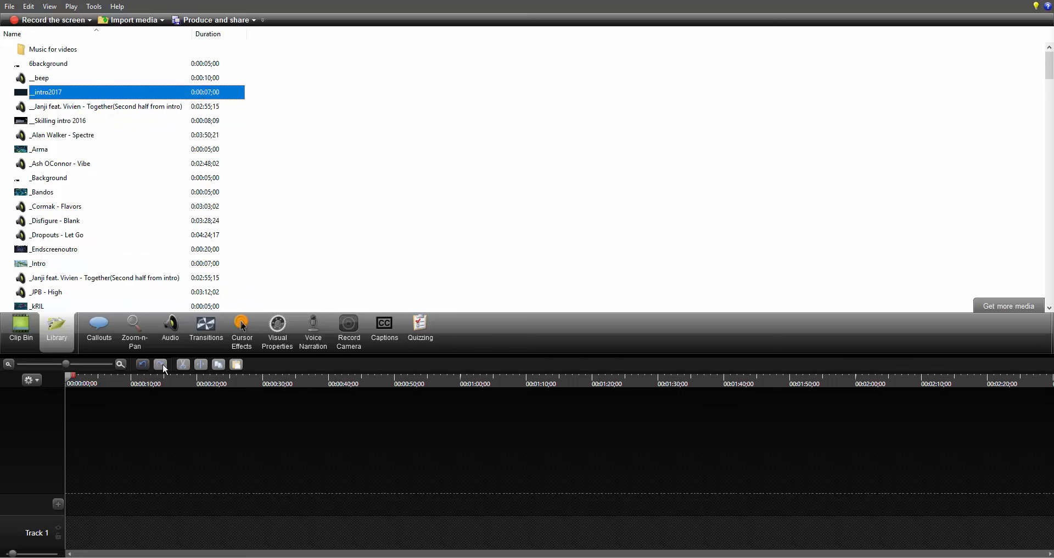
click(157, 440)
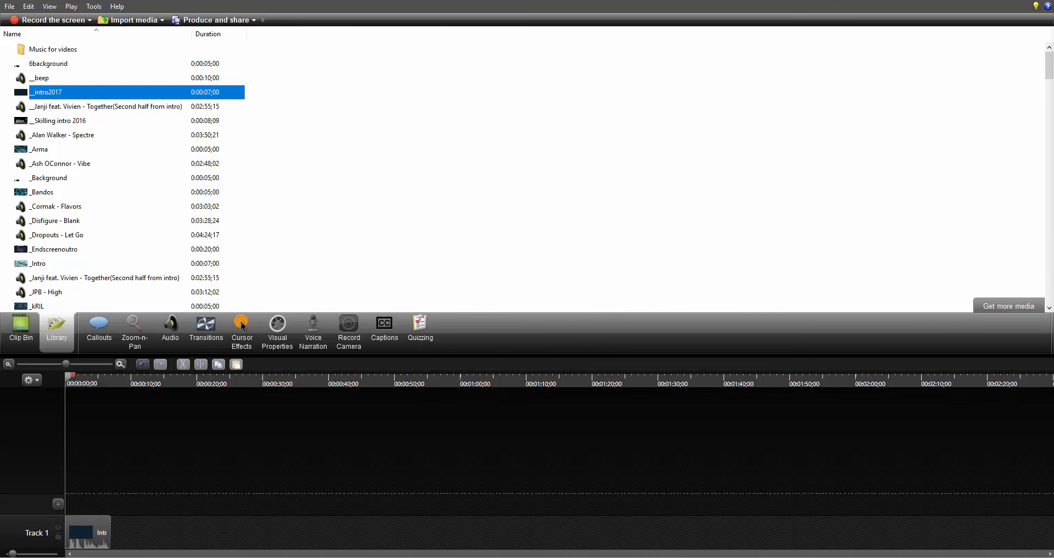
key(Escape)
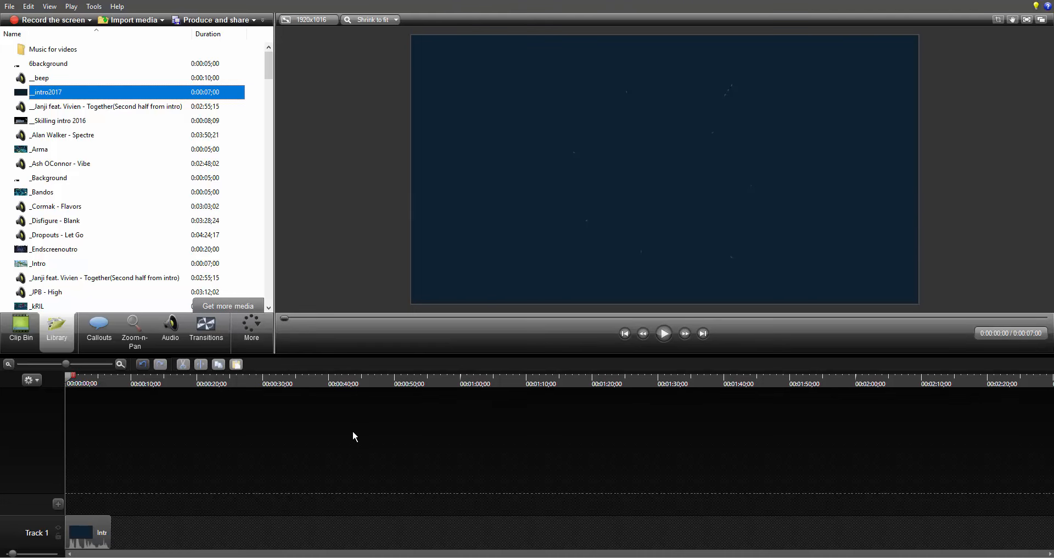
key(space)
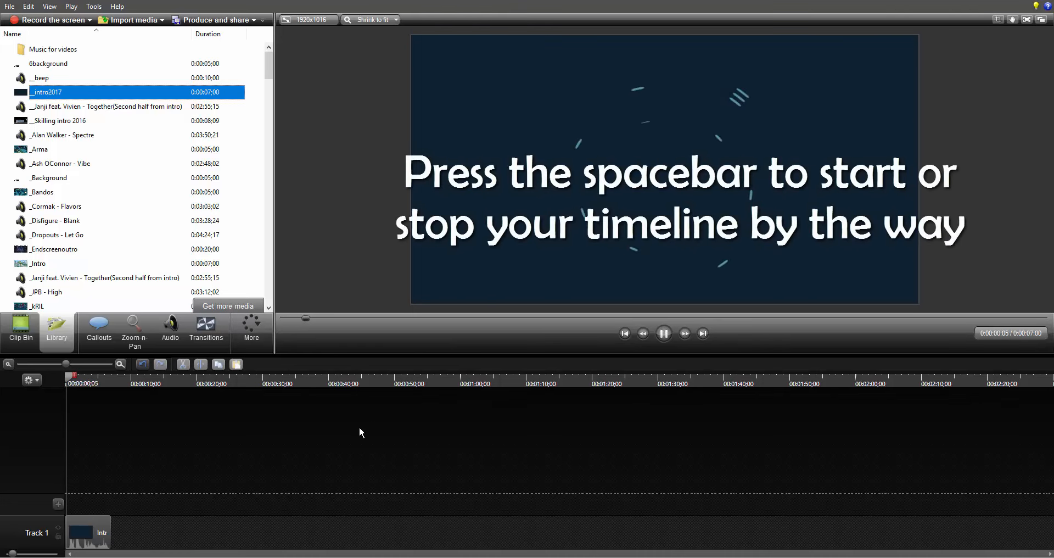
key(space)
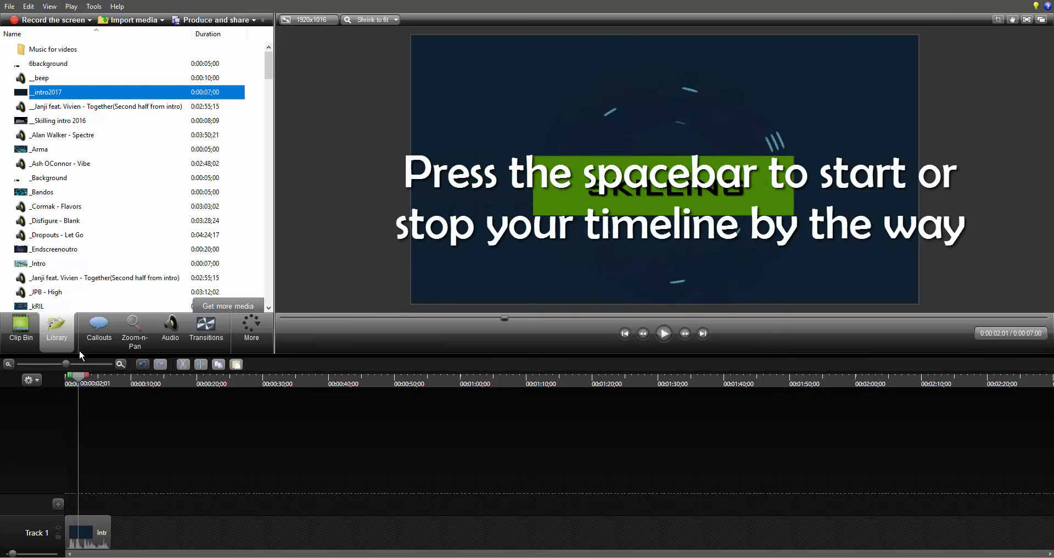
Step: Place c1.trec from the Clip Bin directly after the intro and move the playhead into it at 0:00:10;17
click(30, 342)
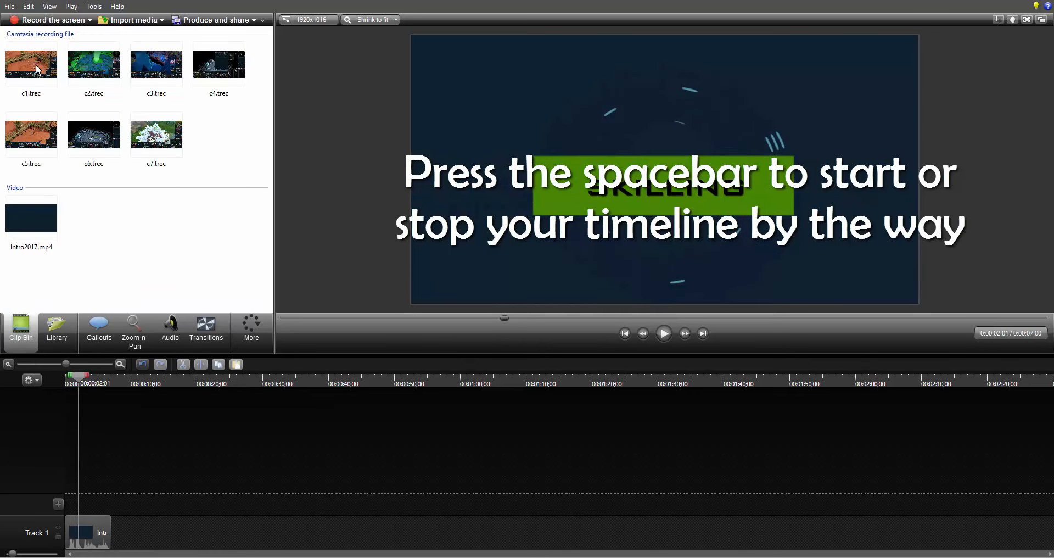
drag(28, 75, 134, 538)
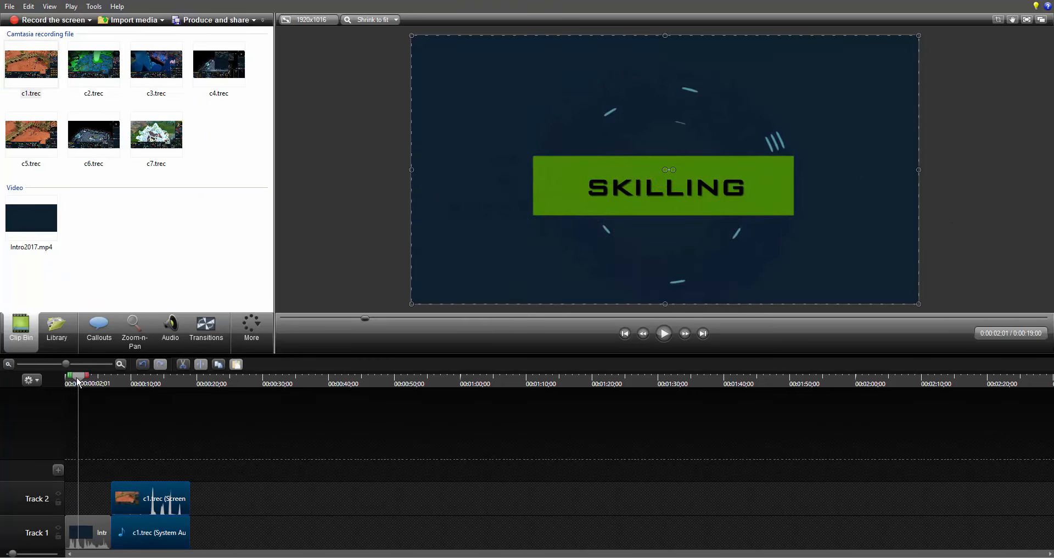
drag(78, 391, 136, 384)
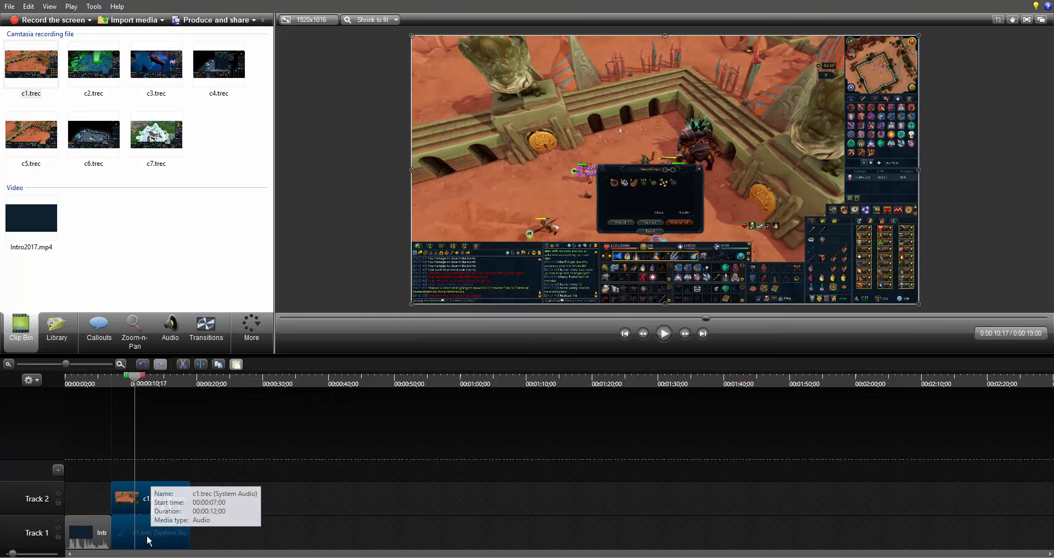
Step: Delete c1.trec's separate system audio and move its screen clip to Track 1 directly after the intro
click(148, 530)
drag(147, 526, 150, 536)
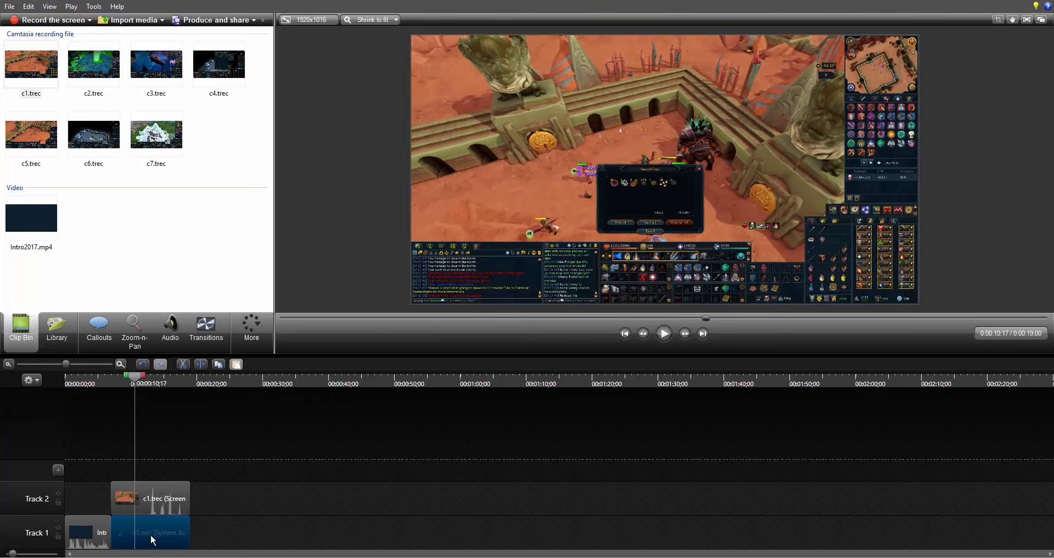
key(Delete)
drag(147, 497, 147, 545)
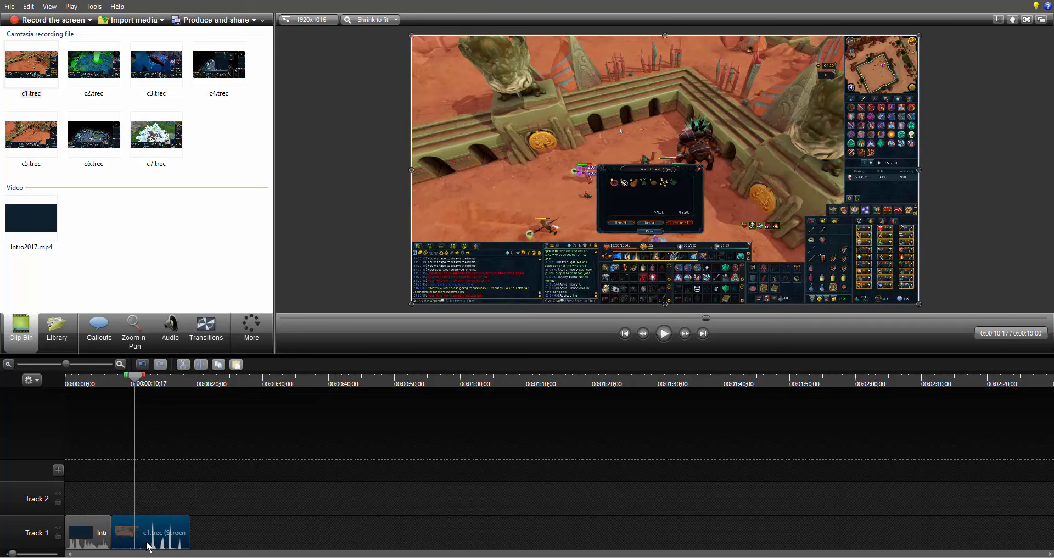
Step: Add two neighbouring audio points to the c1.trec clip near 0:00:12;17 and lower the volume before them to silence
drag(137, 386, 134, 387)
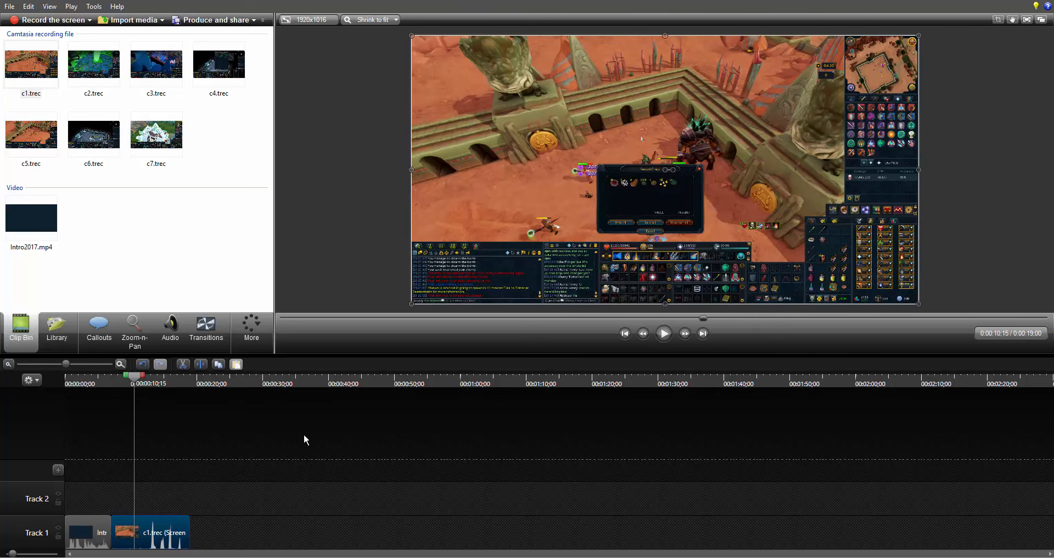
drag(138, 379, 140, 420)
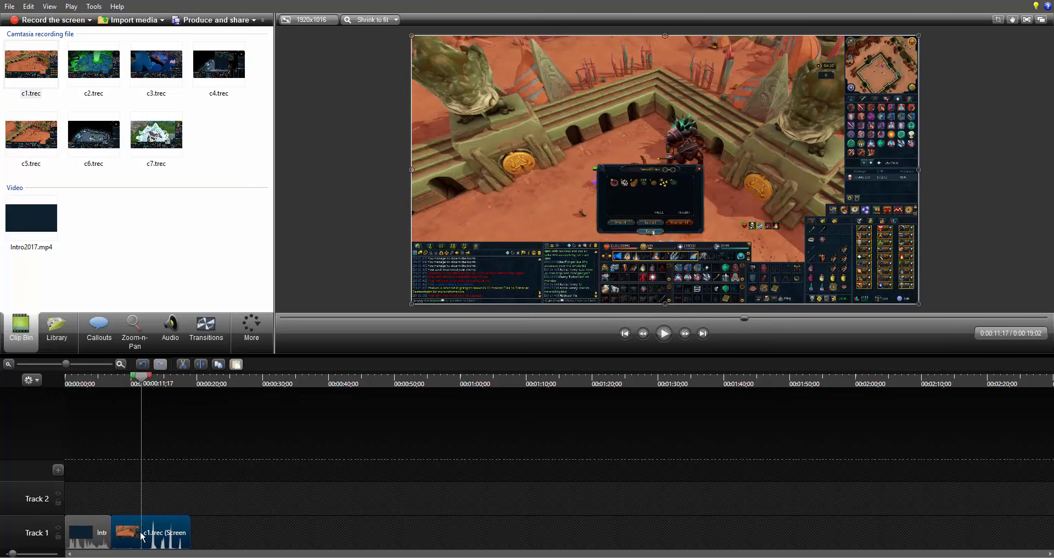
click(171, 328)
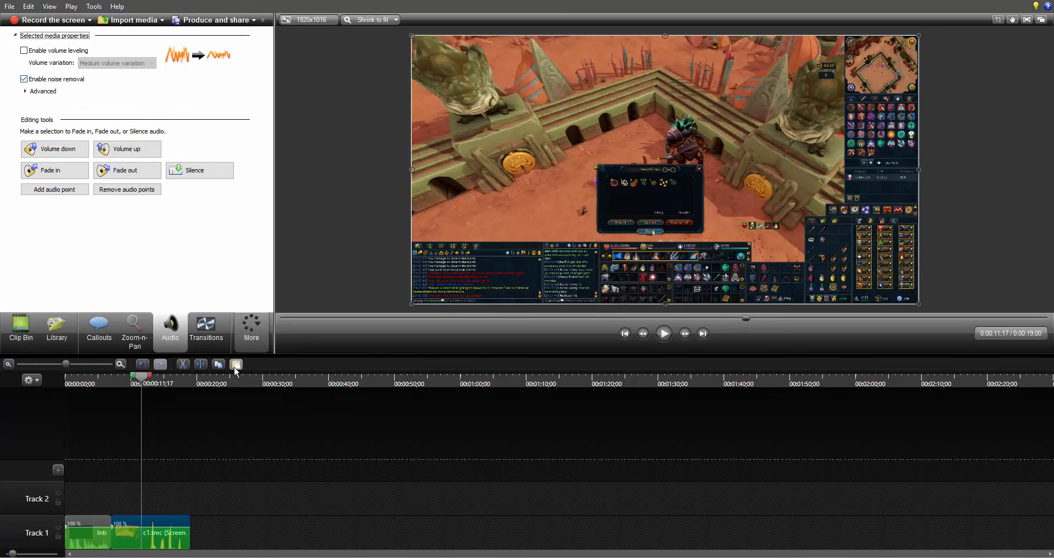
click(148, 405)
drag(142, 381, 163, 394)
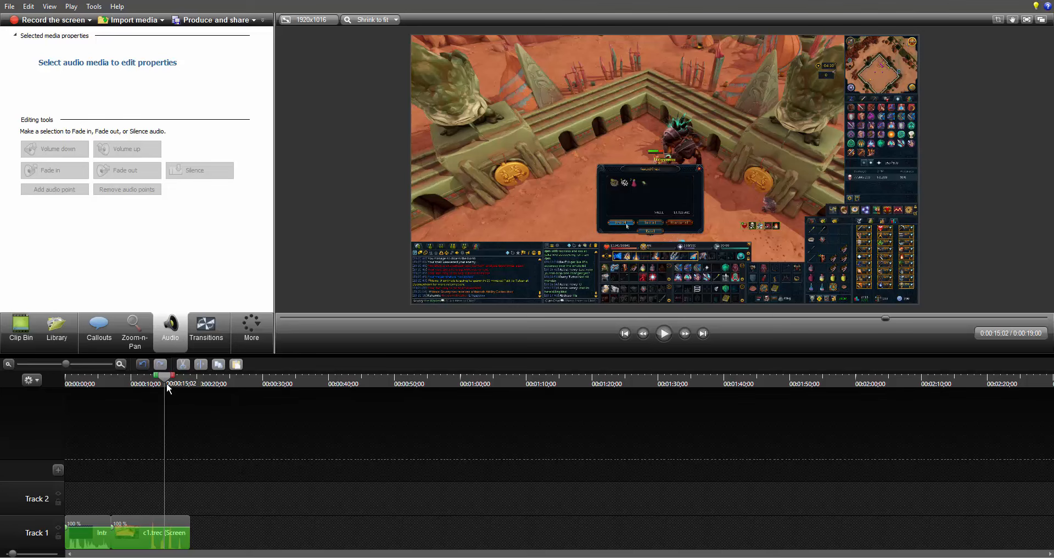
drag(166, 382, 148, 382)
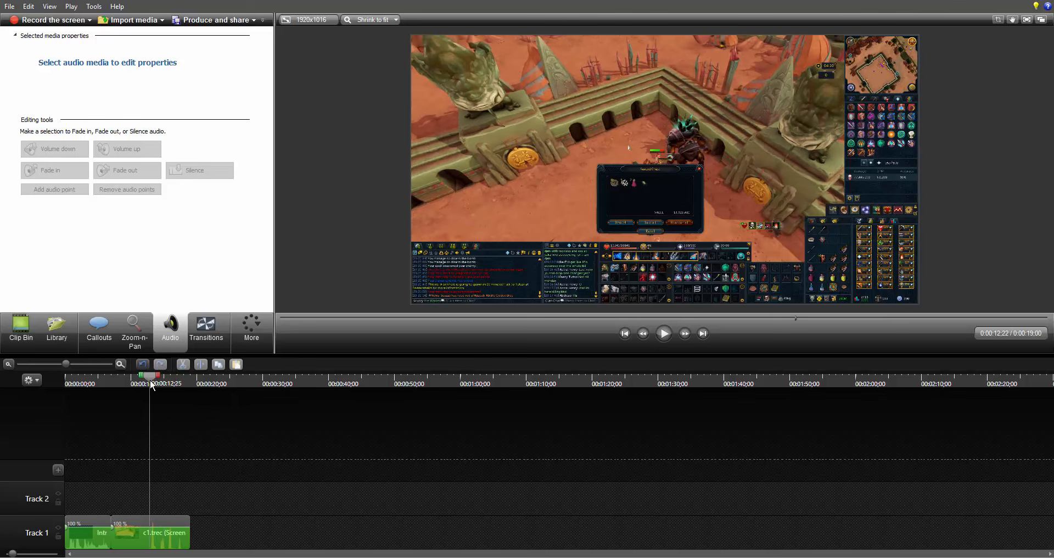
right_click(147, 528)
click(165, 513)
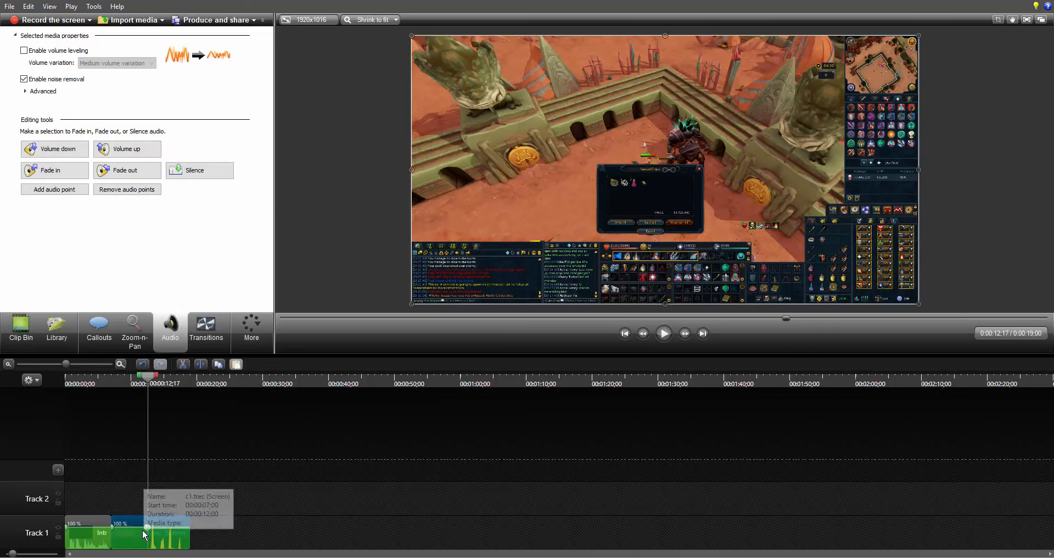
right_click(141, 530)
click(165, 522)
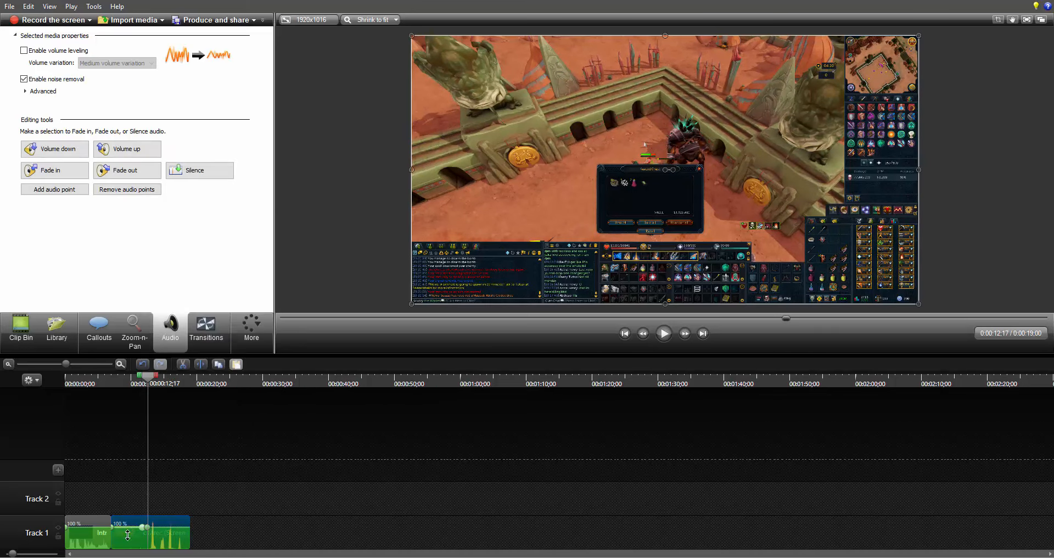
drag(127, 530, 128, 551)
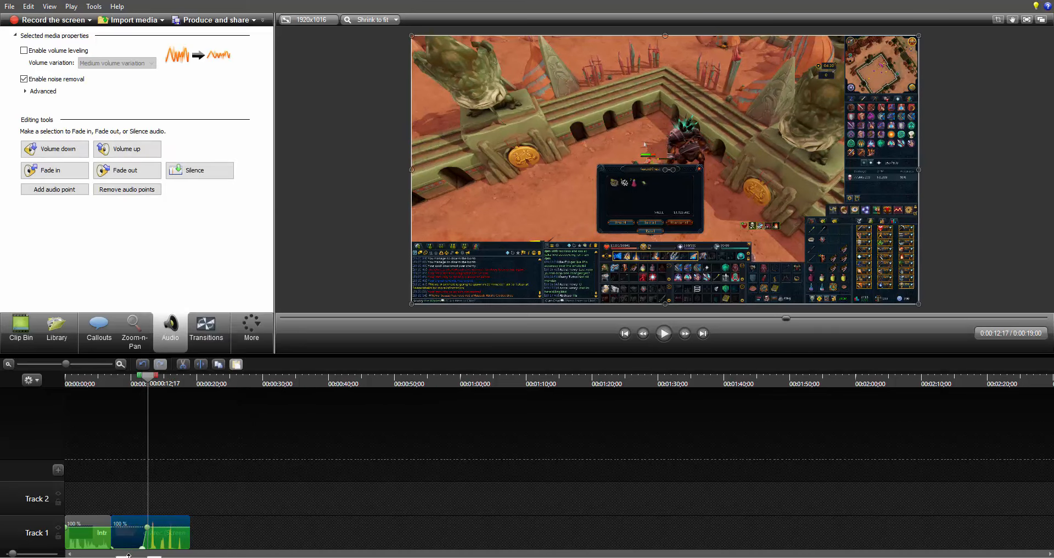
Step: Play the silenced beginning of the c1.trec clip to check its audio
click(117, 385)
key(space)
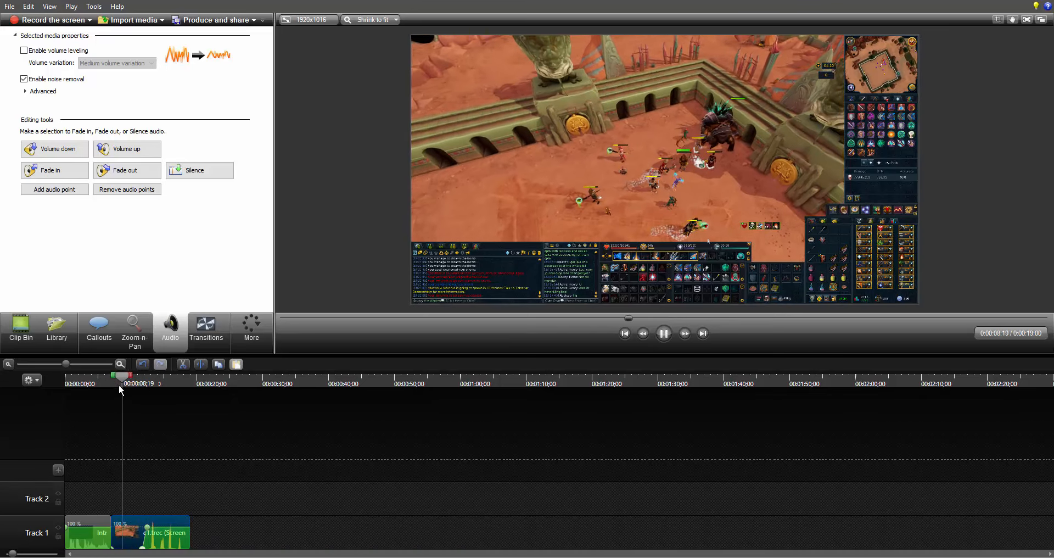
key(space)
Step: Raise the volume of the silenced c1.trec section for a comparison playback, and silence it again
drag(133, 549, 133, 527)
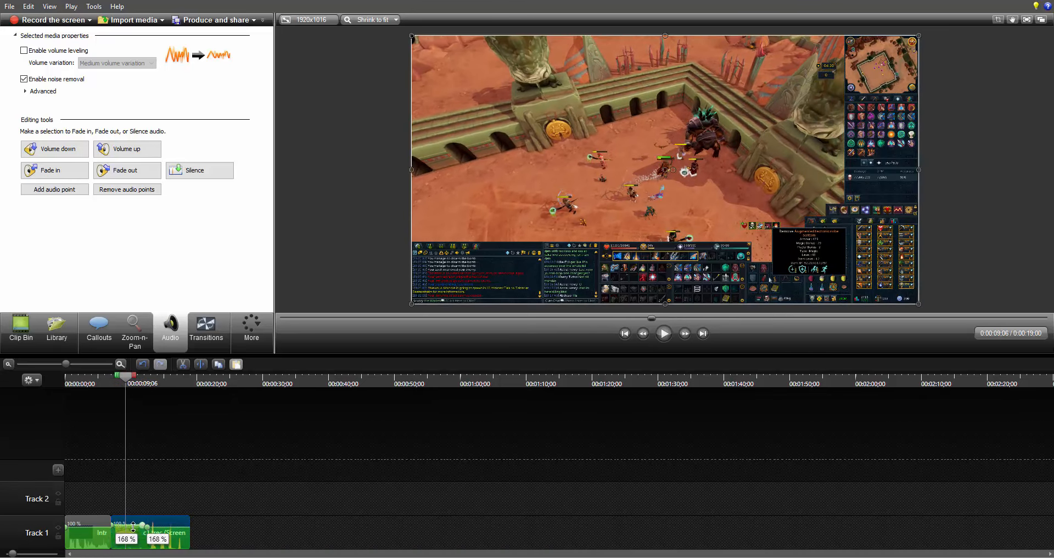
click(118, 384)
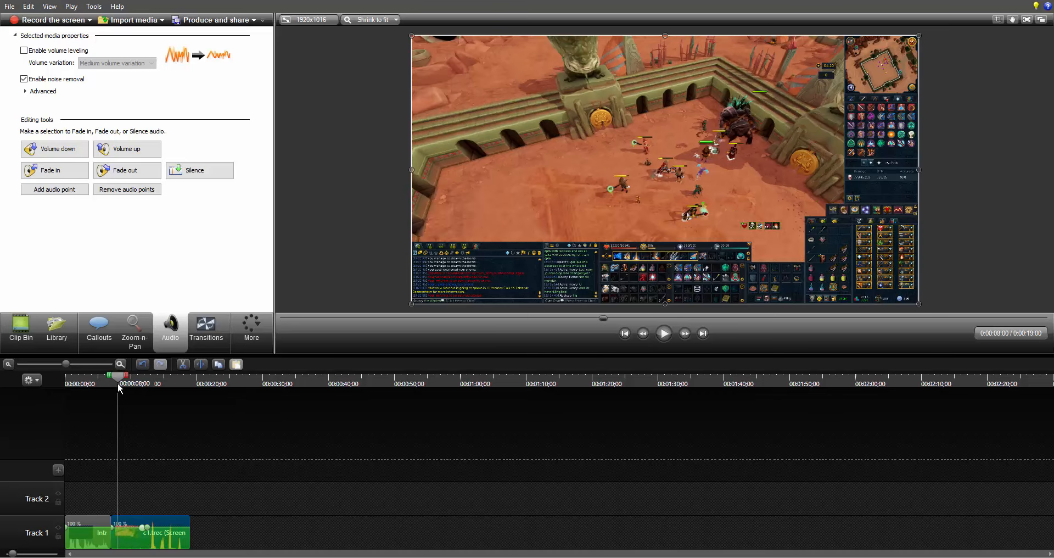
key(space)
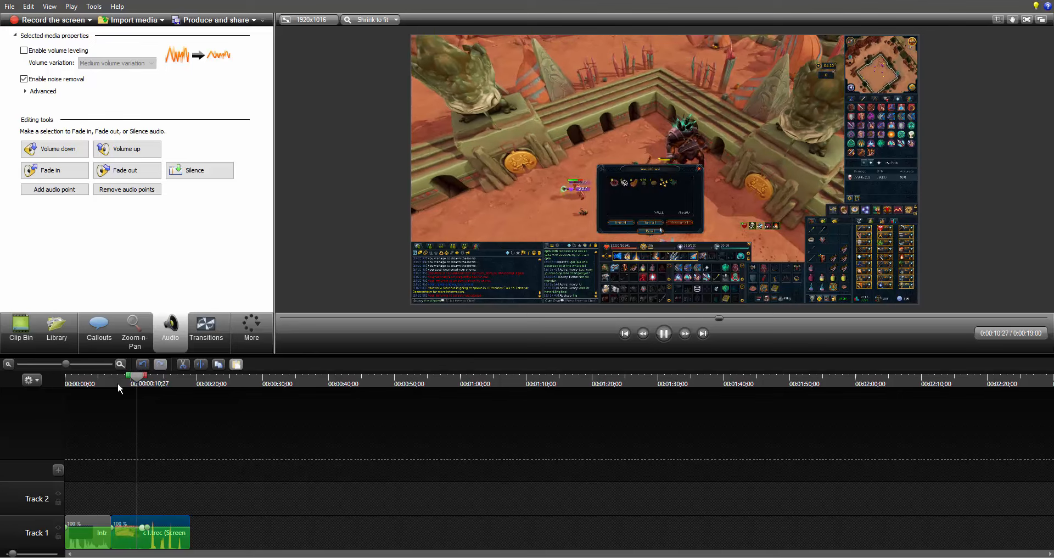
key(space)
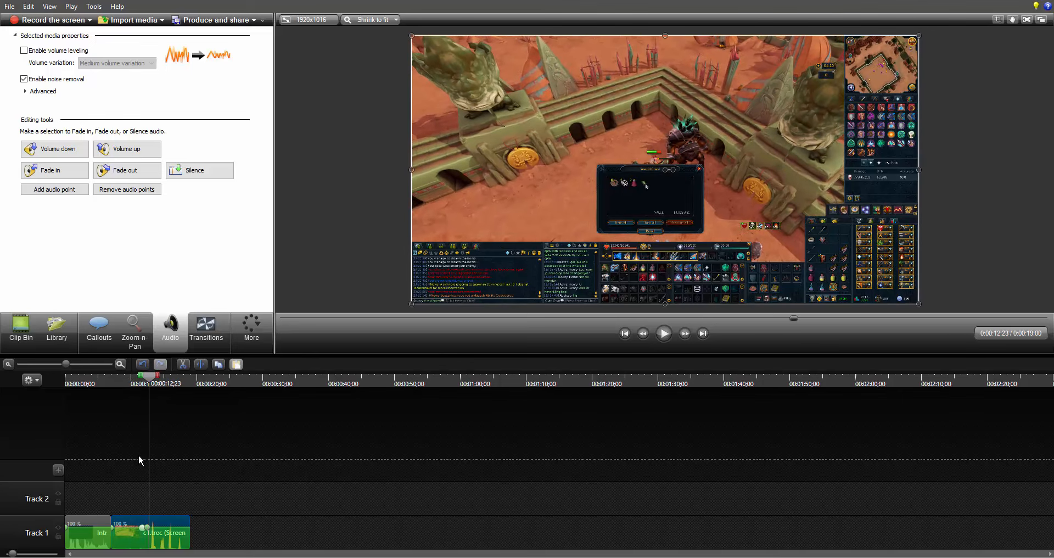
drag(133, 527, 134, 549)
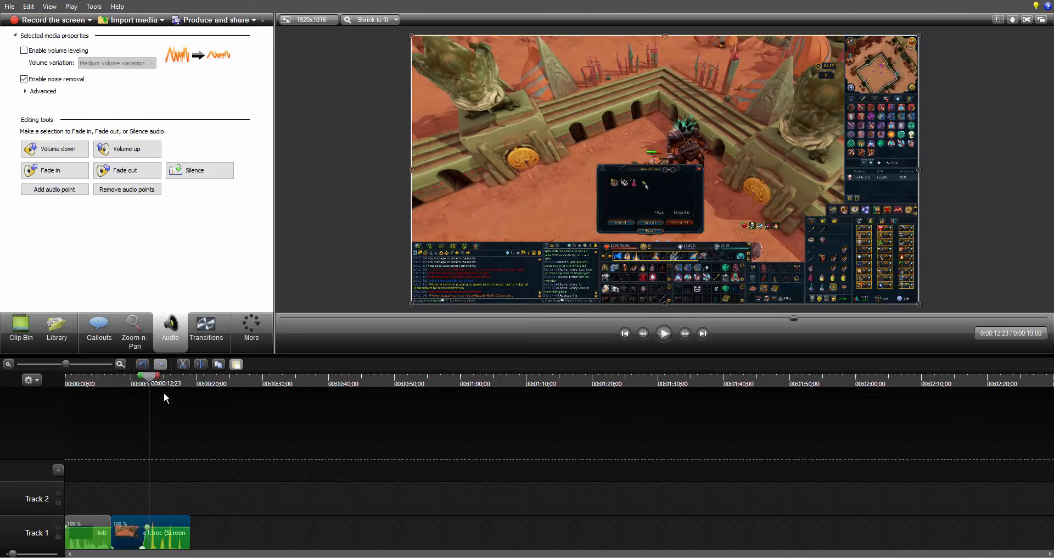
Step: Split the c1.trec clip at 0:00:12;13 and select its first part
drag(149, 382, 147, 384)
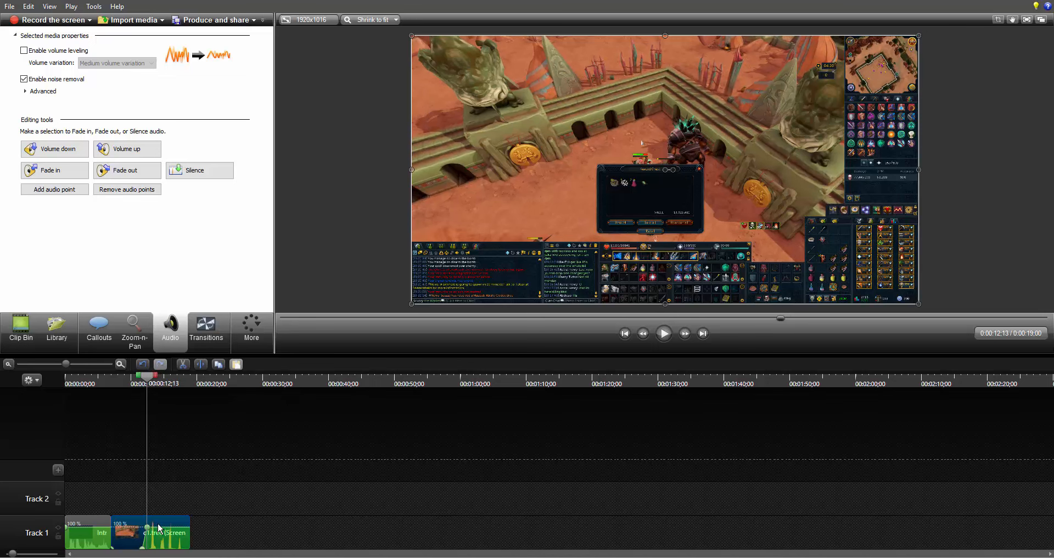
key(s)
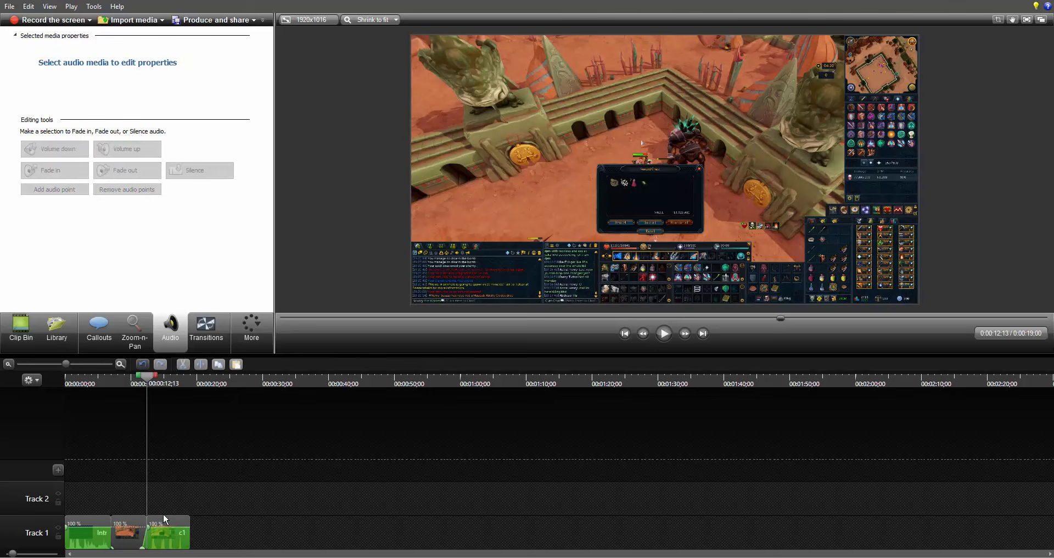
click(133, 528)
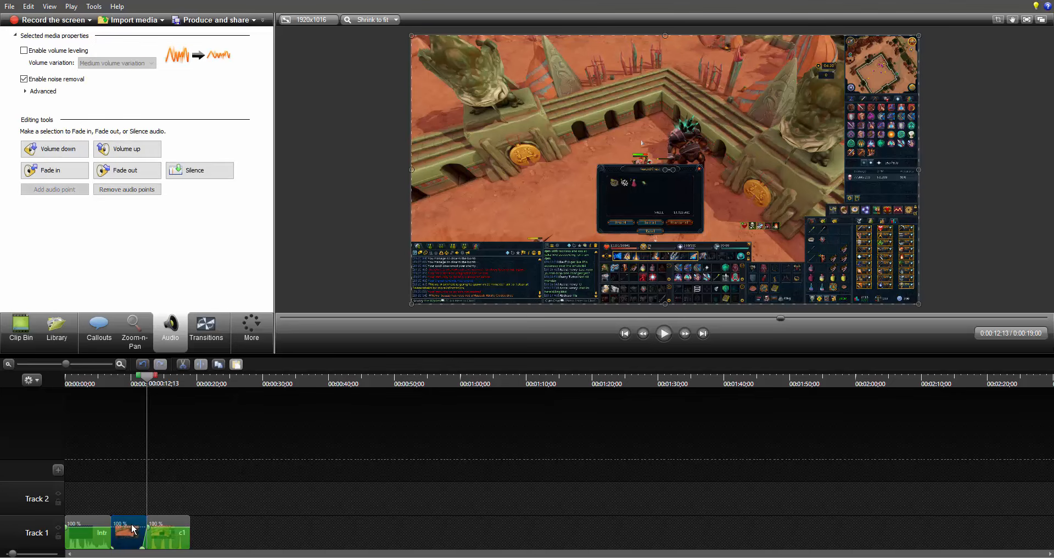
Step: Set the clip speed of the first c1.trec part to 200% and move the remaining part up against it
right_click(134, 528)
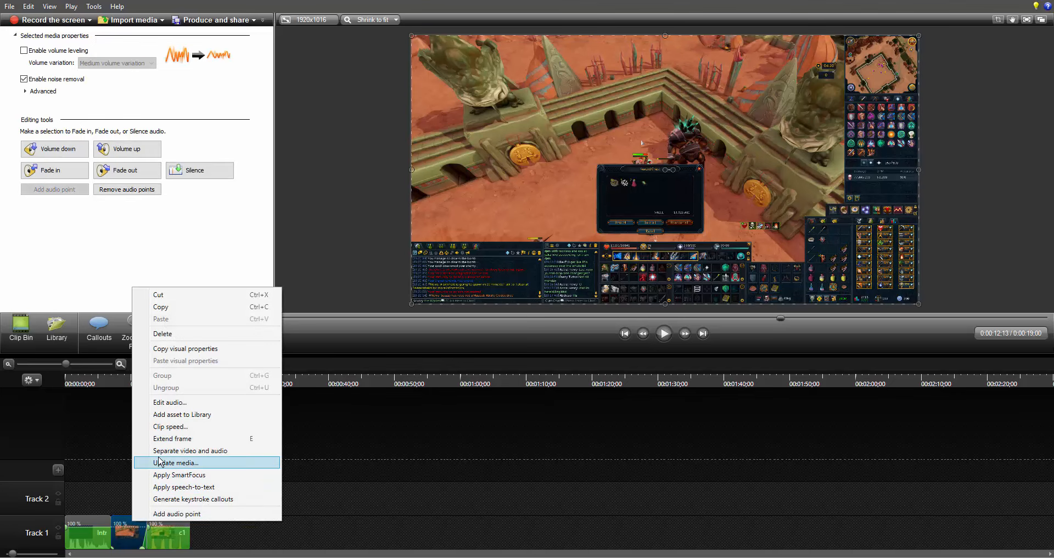
click(166, 426)
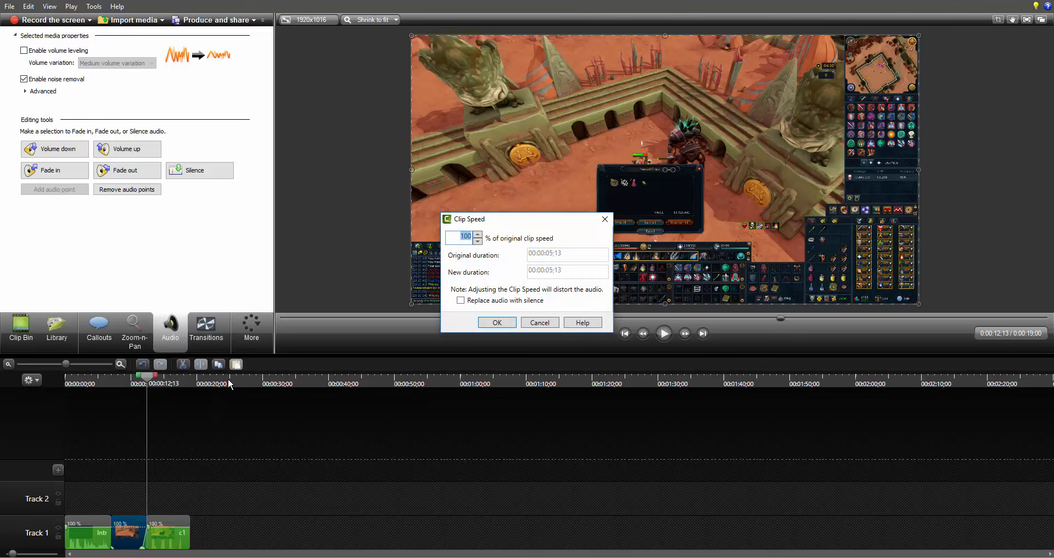
text(200)
key(Return)
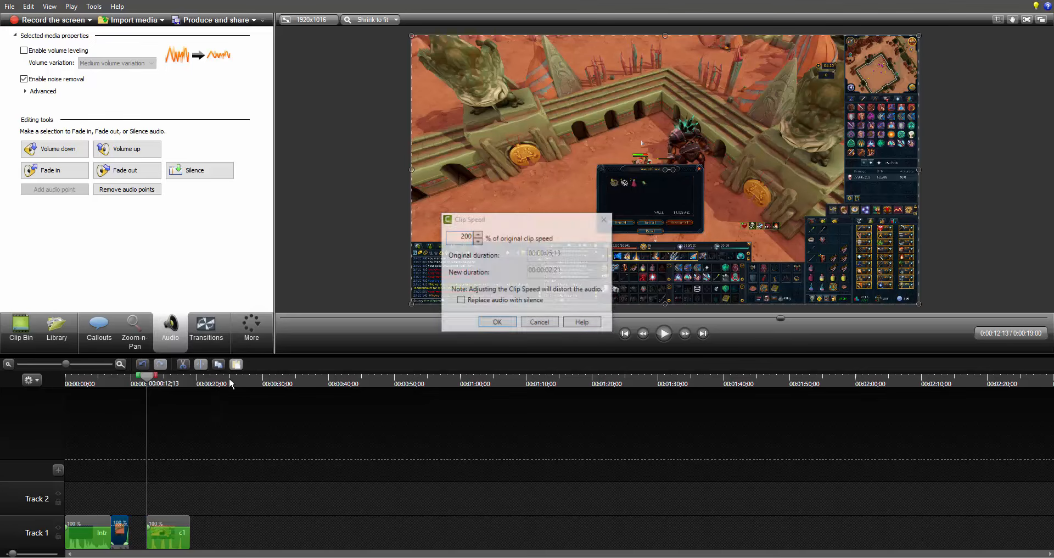
drag(160, 528, 142, 528)
Step: Play the timeline from 0:00:07;00 to check the sped-up c1.trec part and its transition into the second part
click(111, 380)
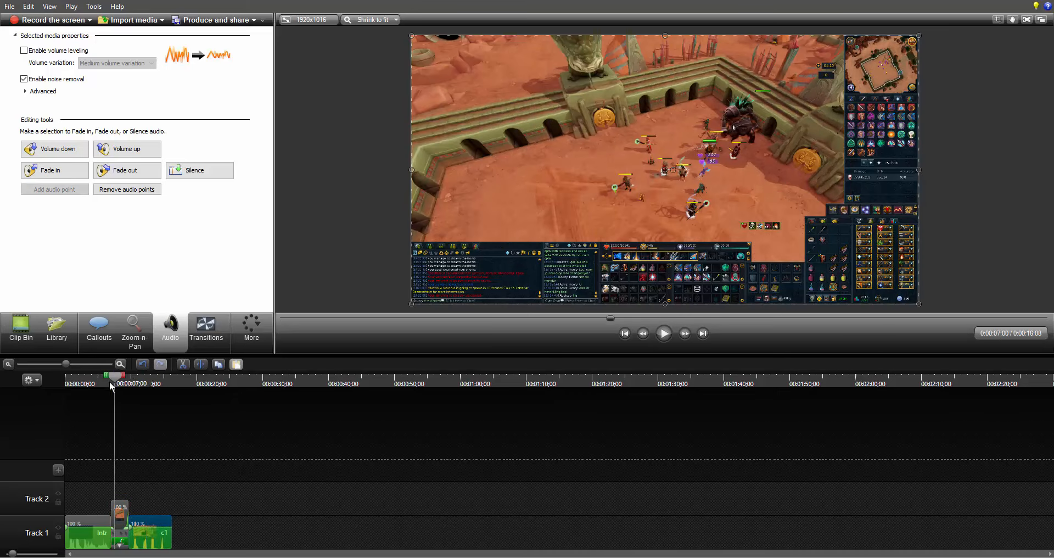
key(space)
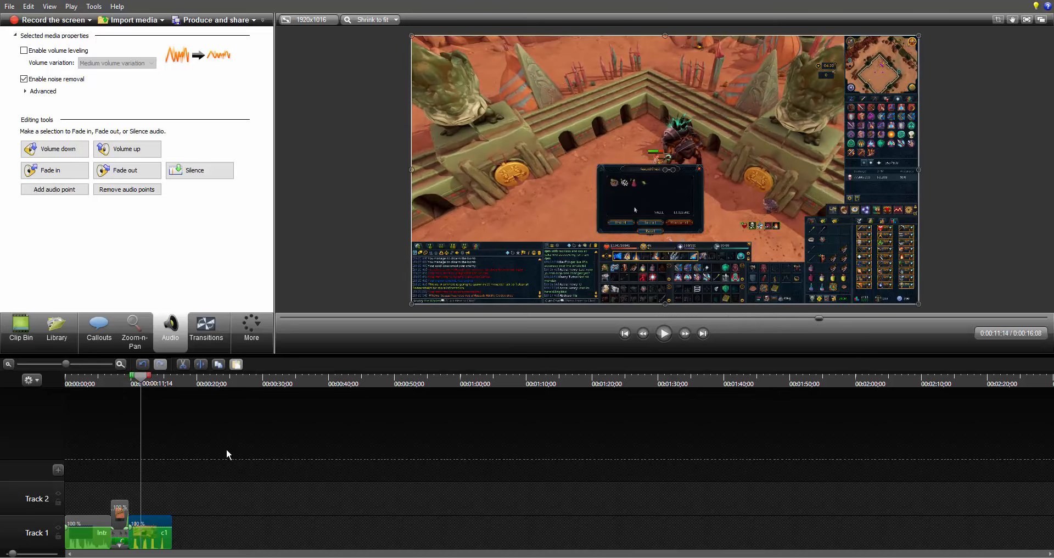
click(239, 455)
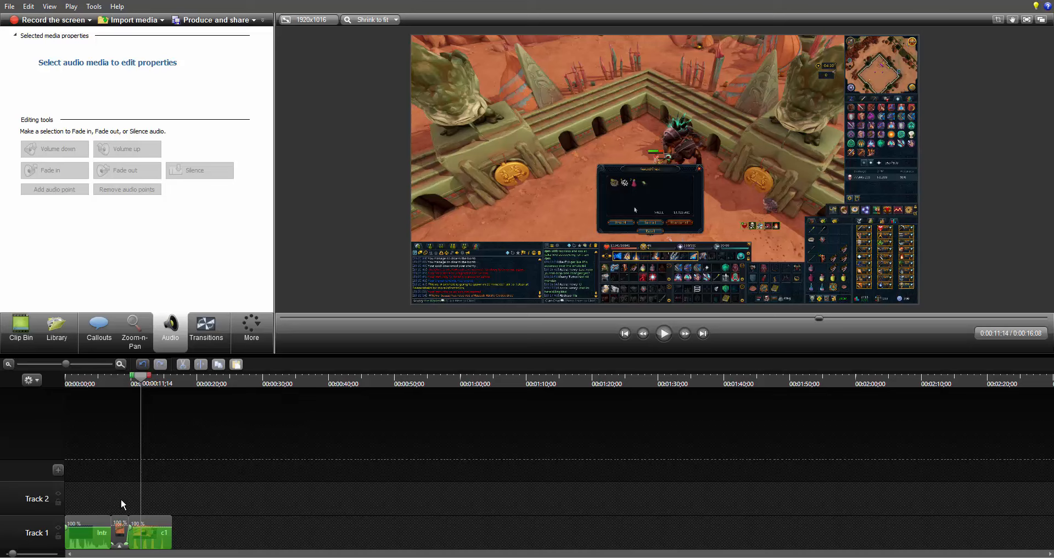
Step: Separate the video and audio of the second c1.trec part, and restore them as one clip on Track 1
click(144, 523)
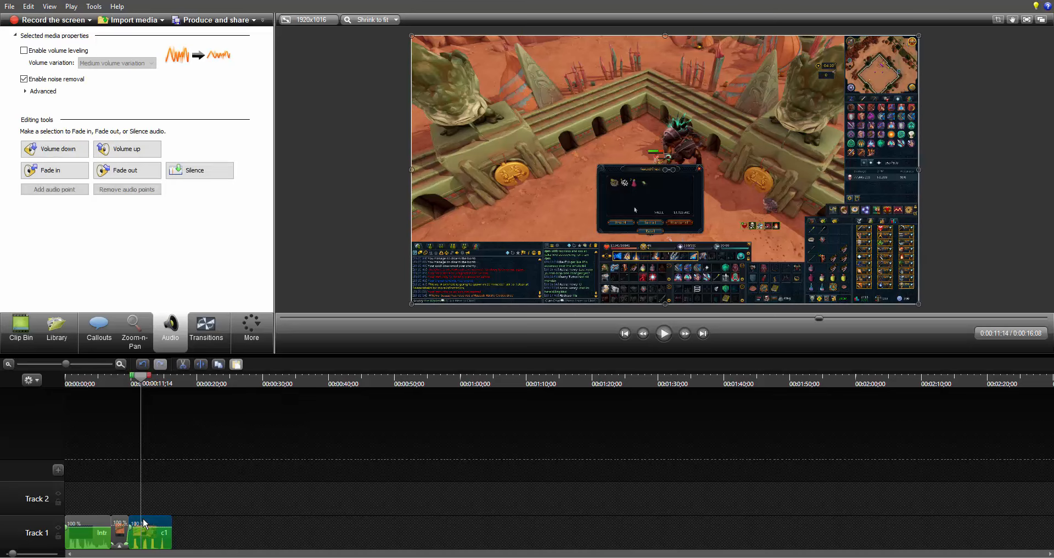
right_click(144, 523)
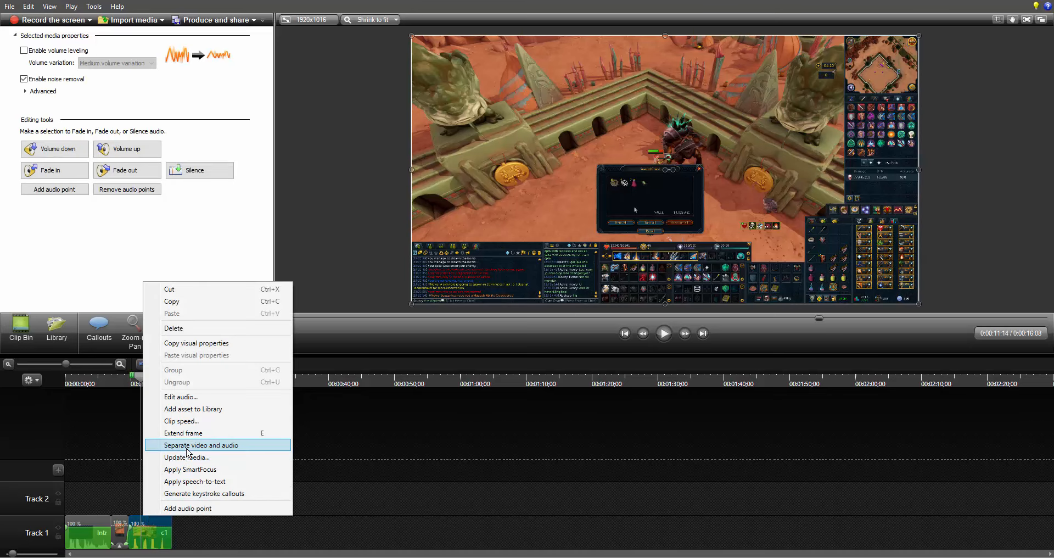
click(233, 446)
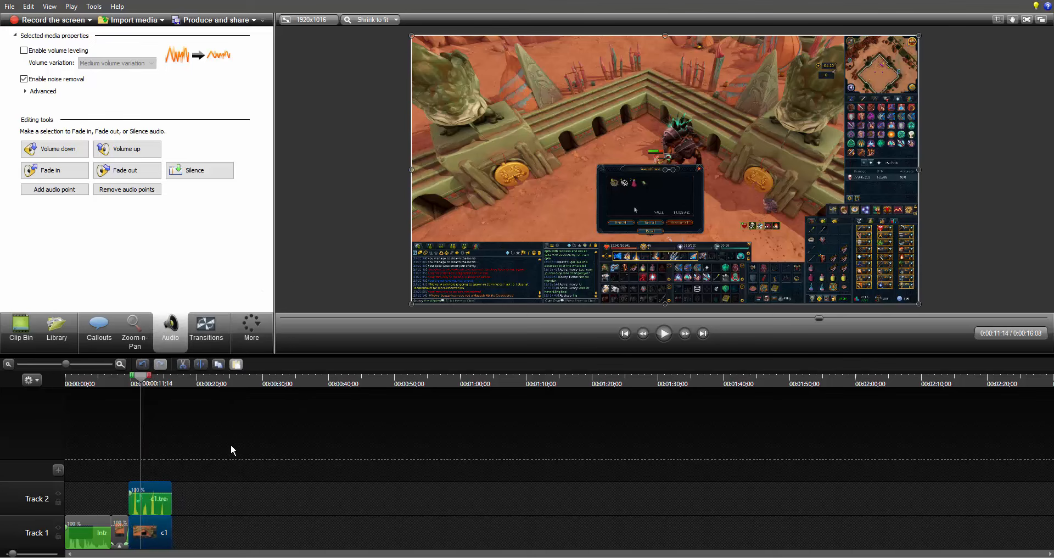
click(154, 531)
right_click(146, 529)
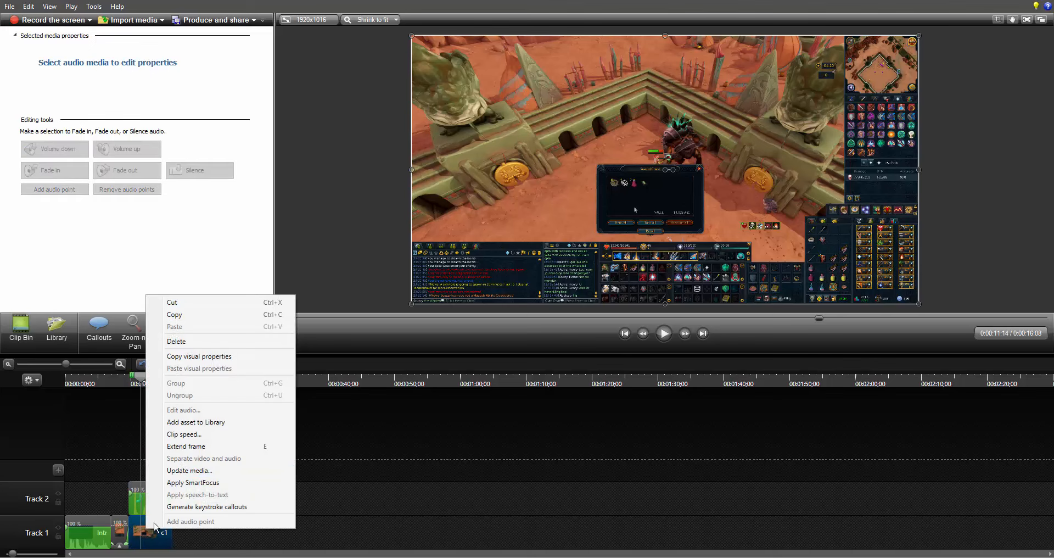
click(122, 474)
drag(171, 501, 170, 535)
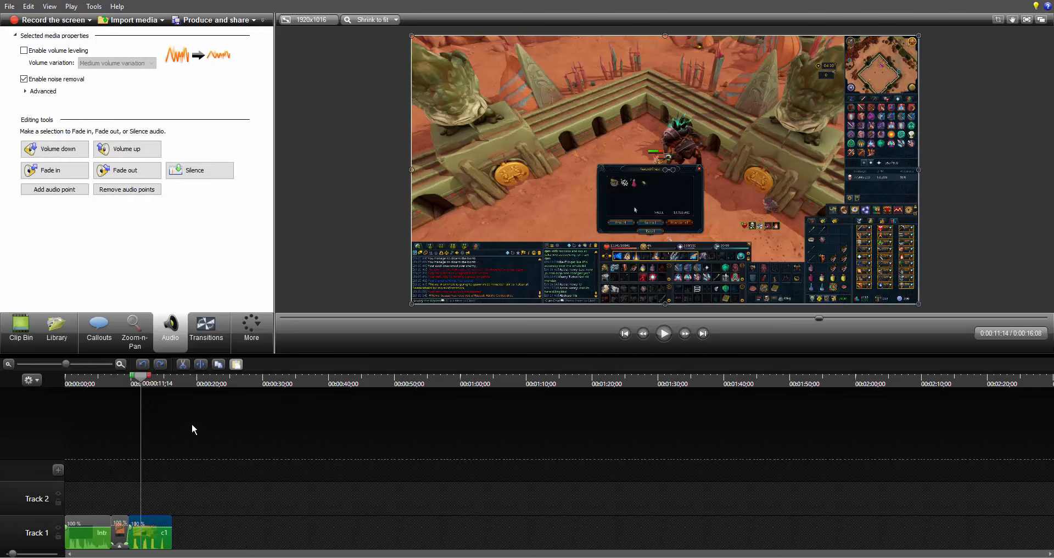
Step: Add the c2.trec recording to Track 1 directly after the c1.trec clip
click(31, 333)
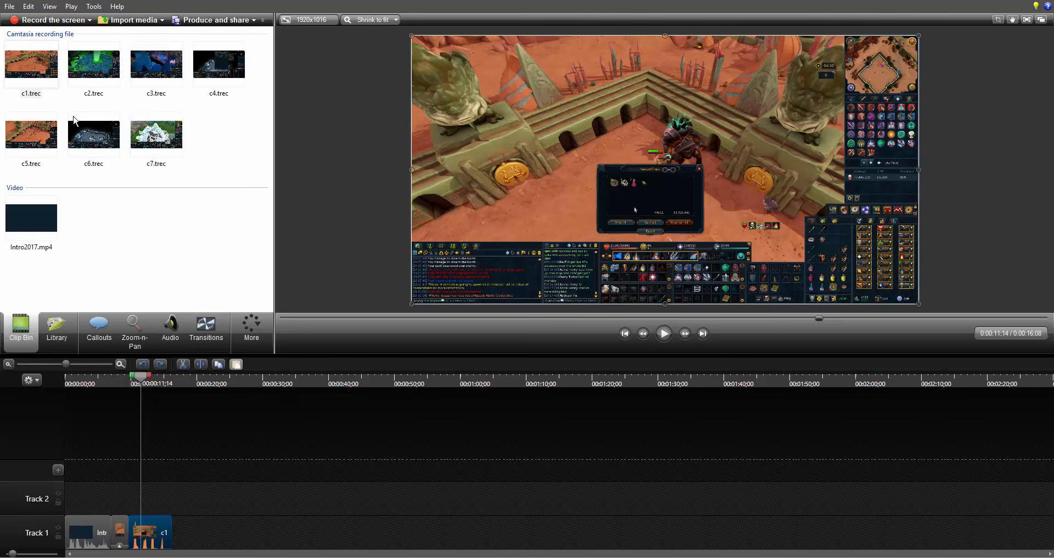
drag(93, 66, 238, 467)
mouse_move(234, 528)
mouse_down()
mouse_move(206, 531)
mouse_move(225, 538)
mouse_up()
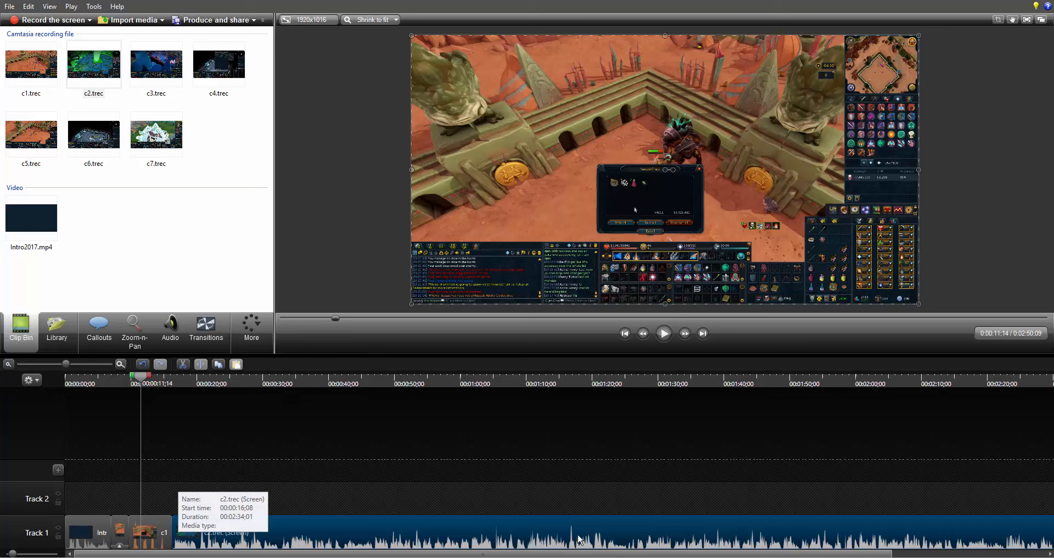
Step: Play the beginning of the c2.trec clip from 0:00:16;08 to check its audio
click(150, 383)
drag(149, 383, 169, 391)
key(space)
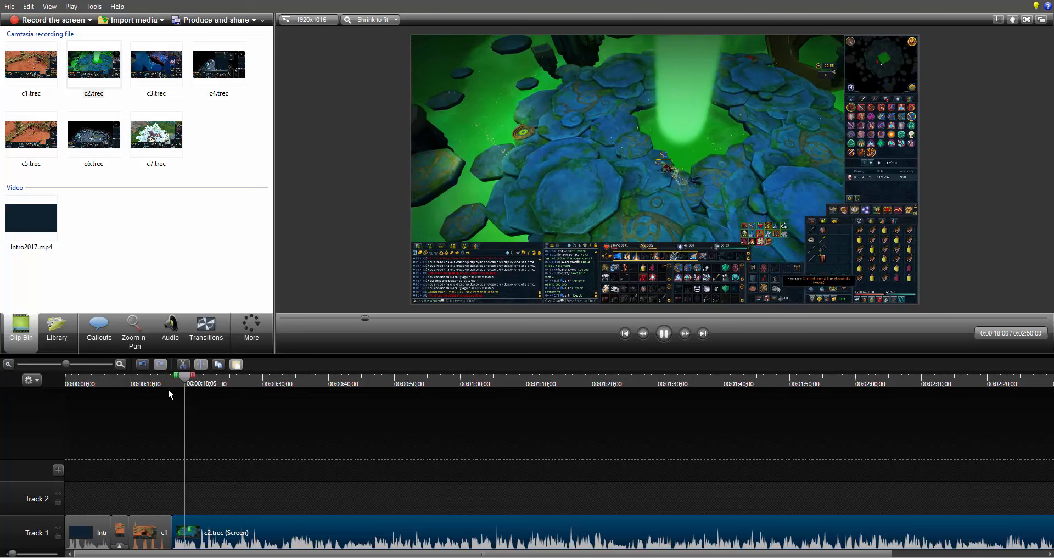
key(space)
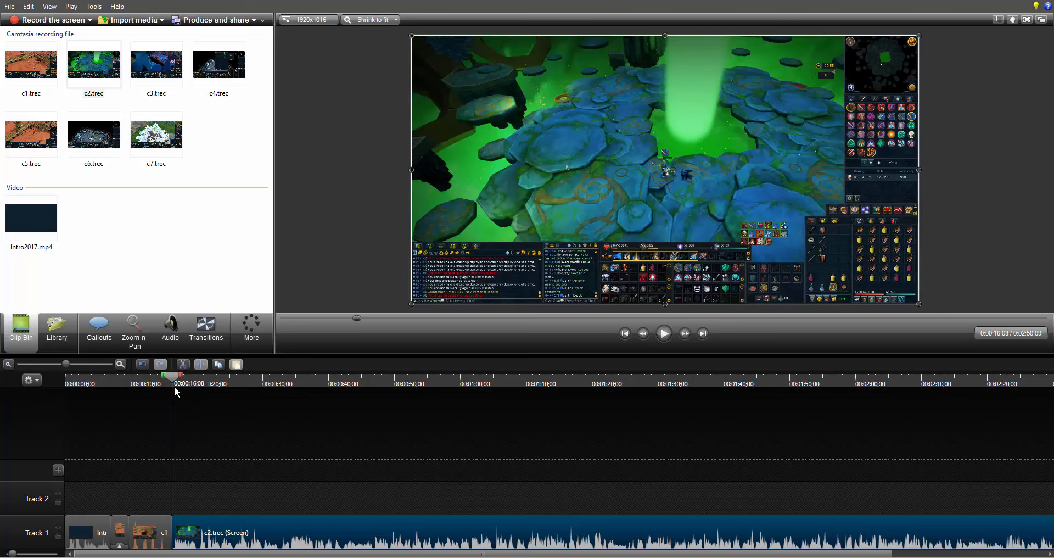
key(space)
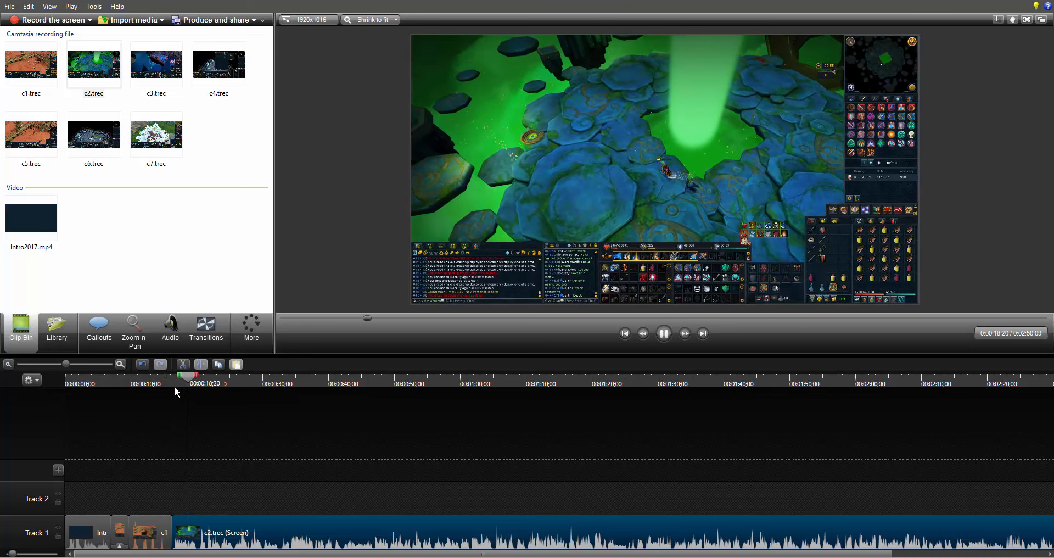
key(space)
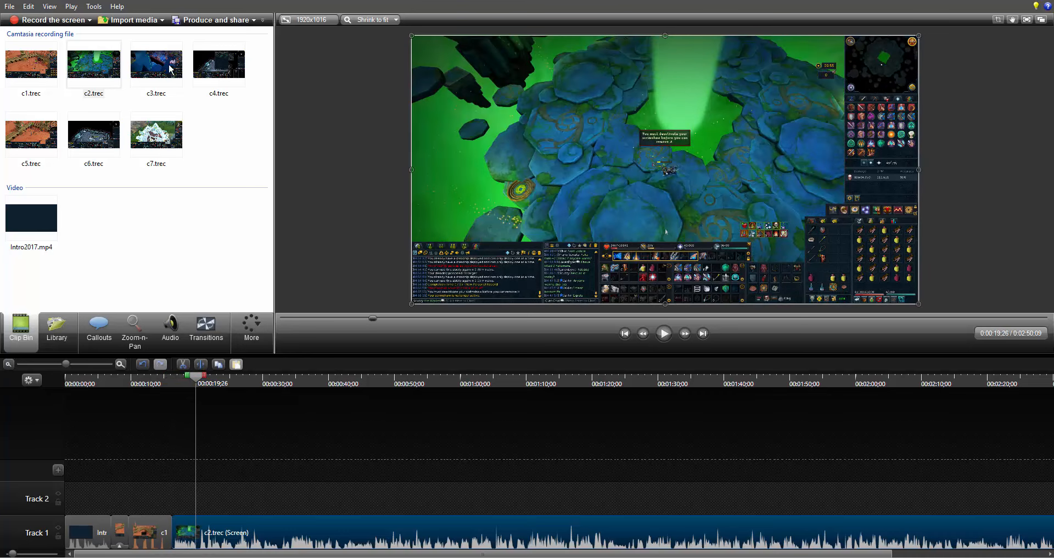
Step: Enable noise removal on the c2.trec clip and play its beginning to check the cleaned audio
click(170, 332)
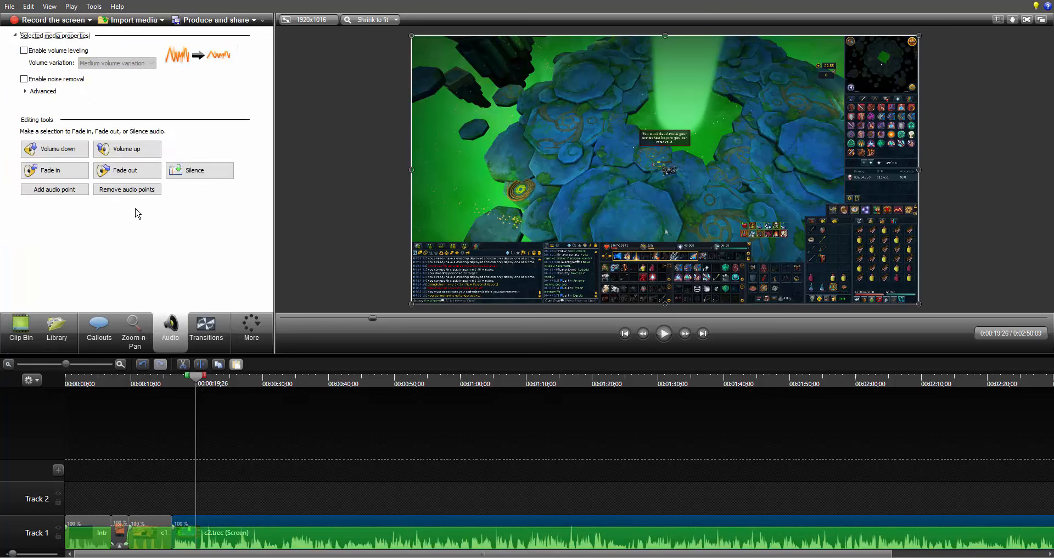
click(41, 82)
drag(196, 379, 172, 383)
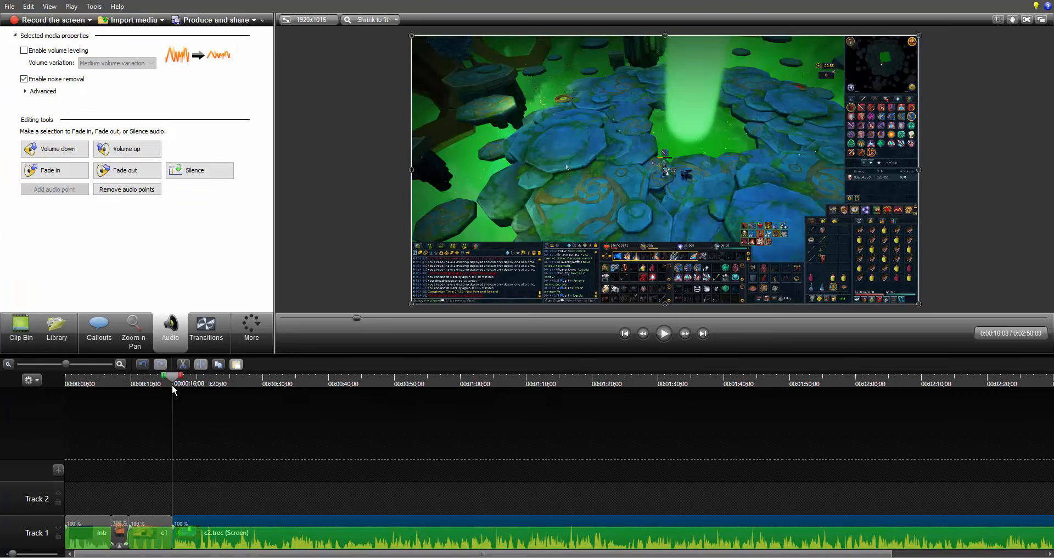
key(space)
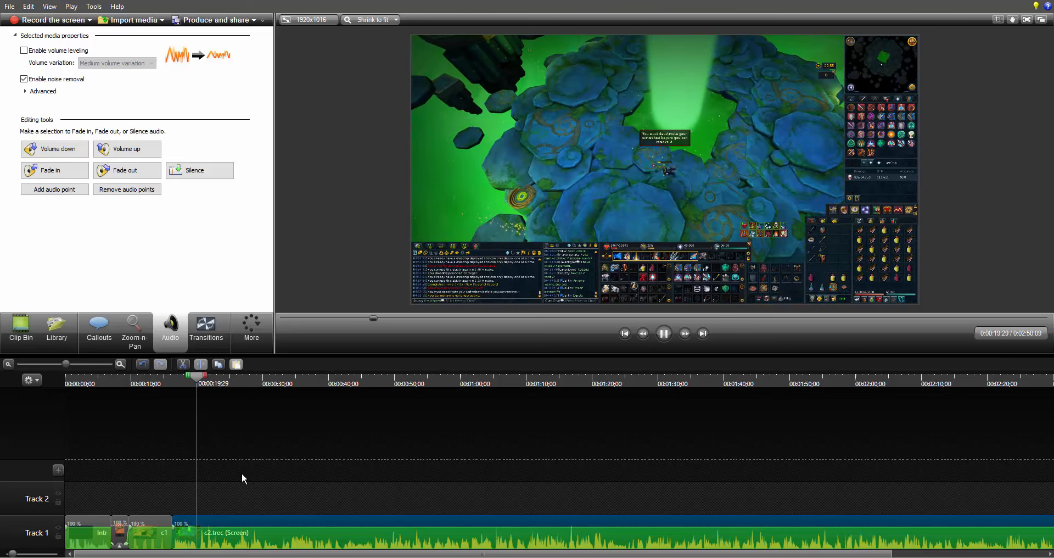
key(space)
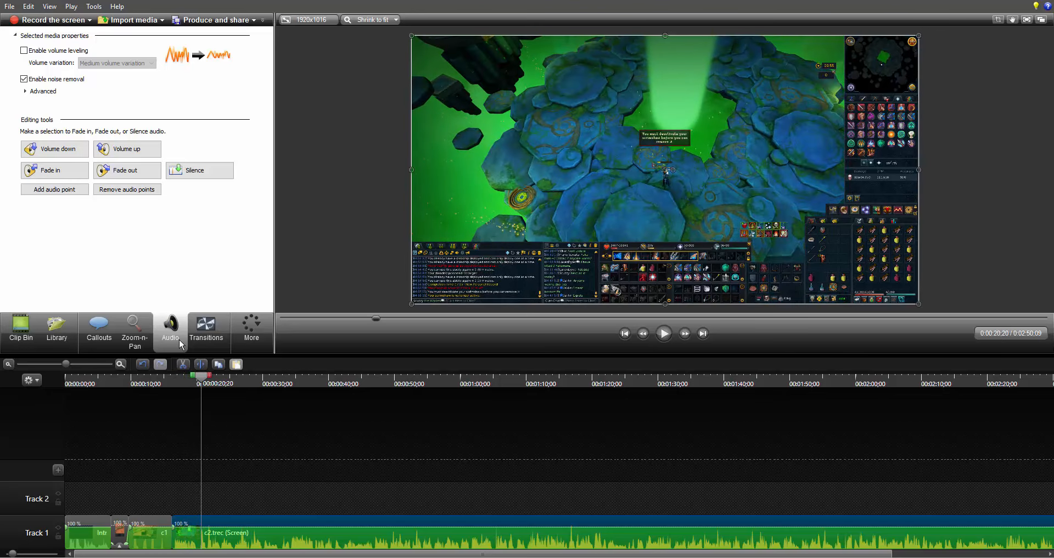
Step: Add the Cormak - Flavors music from the library to Track 2, starting at 0:00:16;08 with the c2.trec clip
click(63, 336)
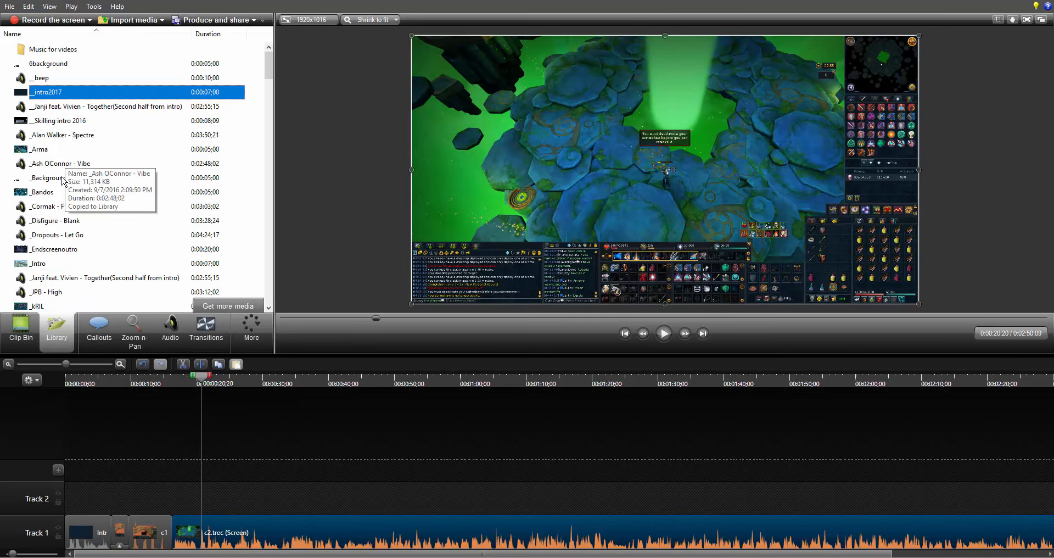
click(67, 209)
drag(67, 208, 212, 510)
click(177, 379)
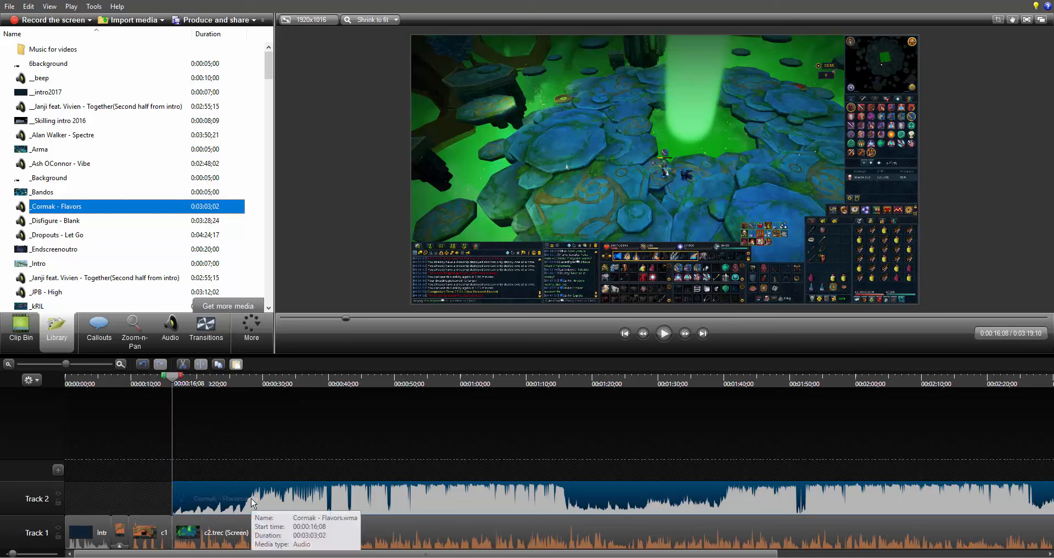
Step: Lower the Cormak - Flavors music volume almost to silence and play it together with the c2.trec clip
click(175, 332)
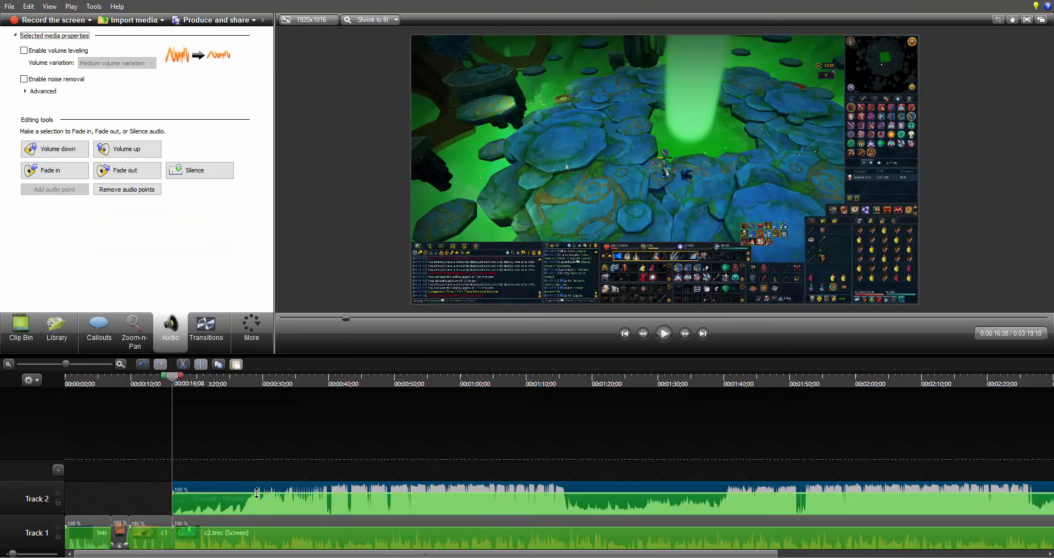
drag(256, 492, 257, 514)
click(252, 448)
key(space)
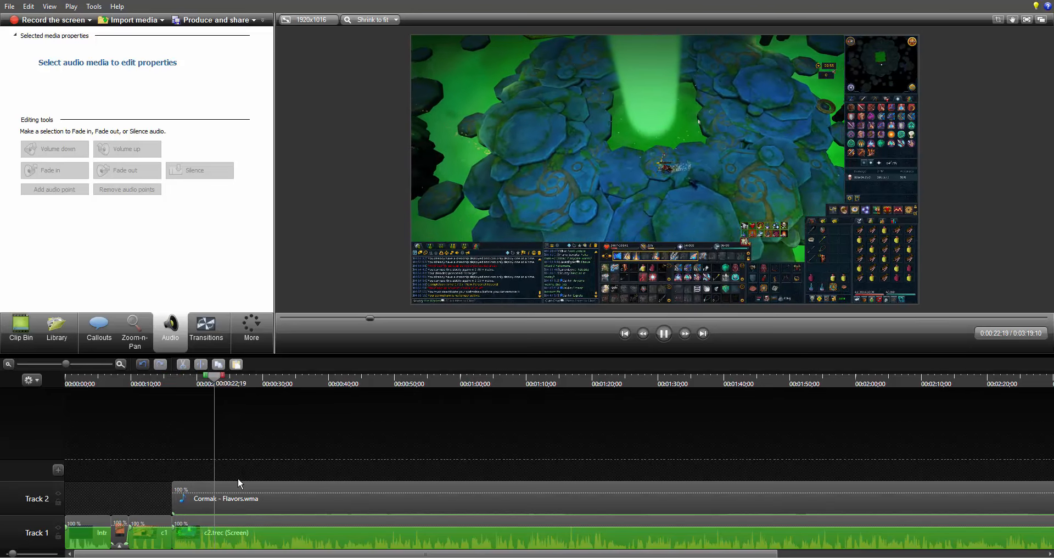
Step: Move the Cormak - Flavors clip earlier to start at about 0:00:11, and play from the start of c2.trec
drag(239, 483, 213, 502)
click(176, 382)
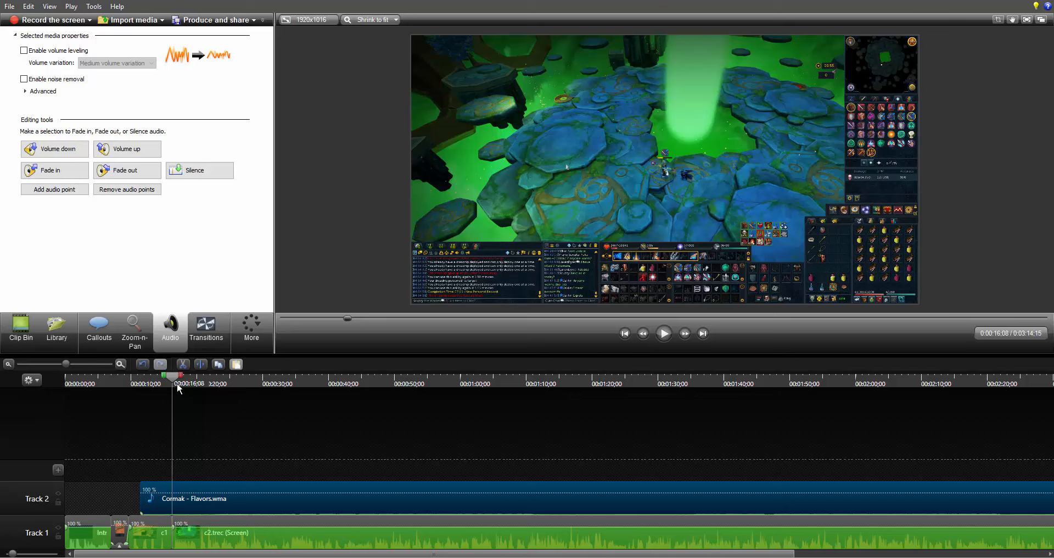
key(space)
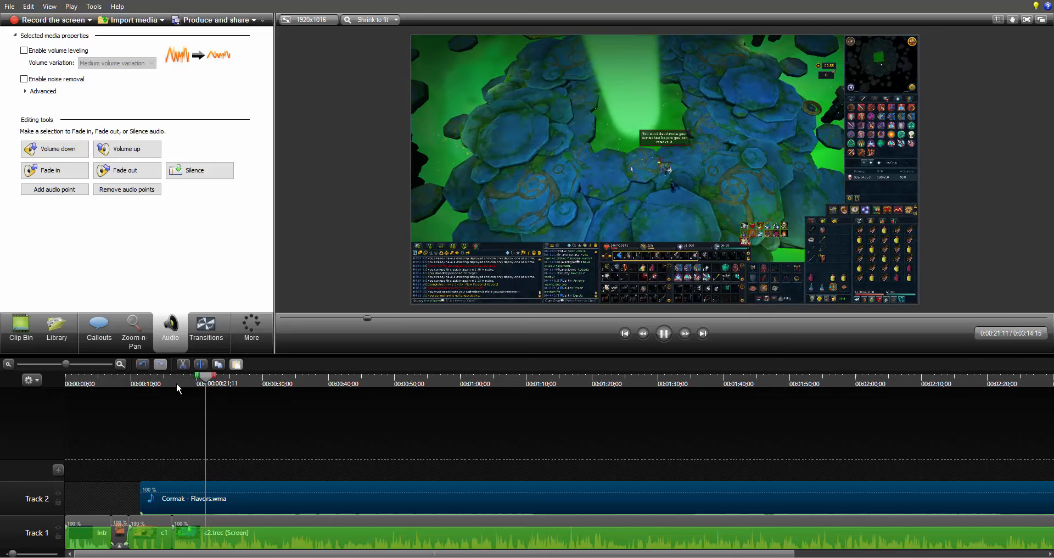
key(space)
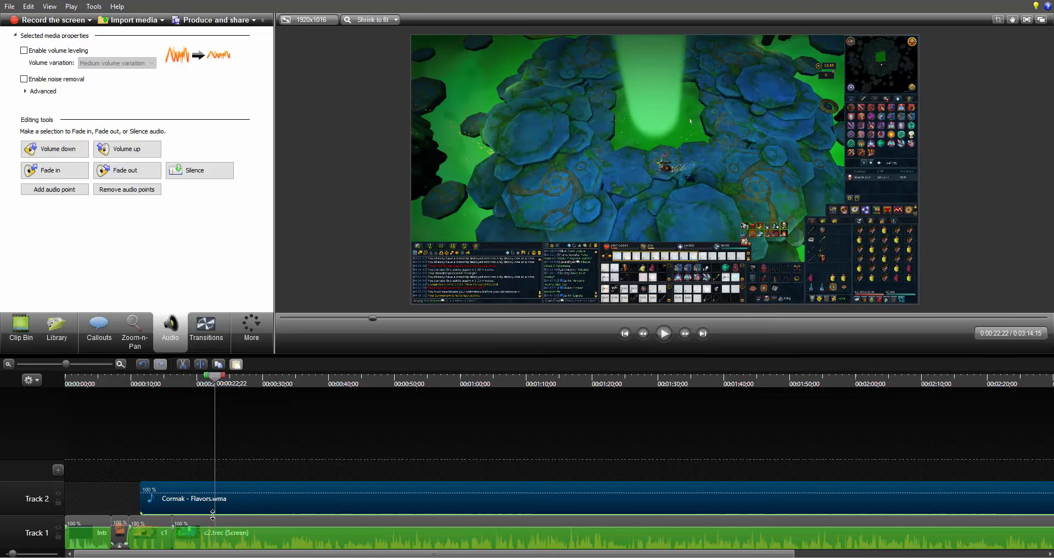
Step: Raise the Cormak - Flavors music volume slightly and play from 0:00:16;08 to check it against the c2.trec audio
drag(213, 516, 214, 513)
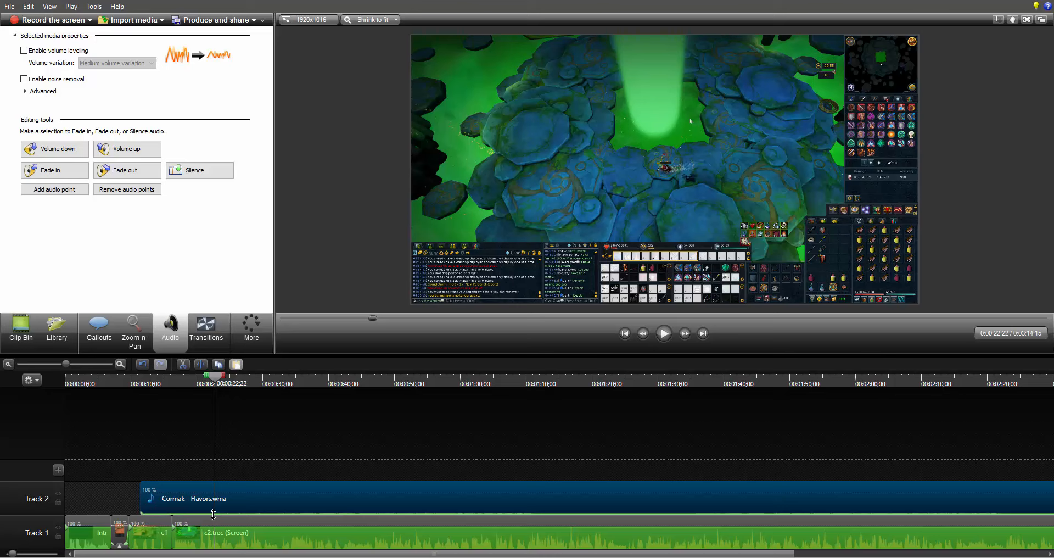
drag(202, 387, 173, 394)
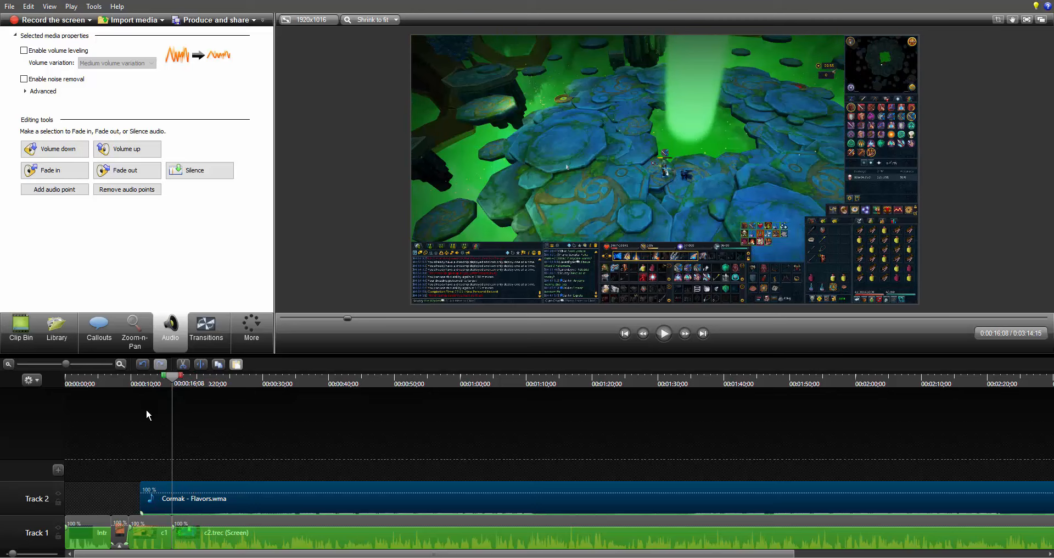
key(space)
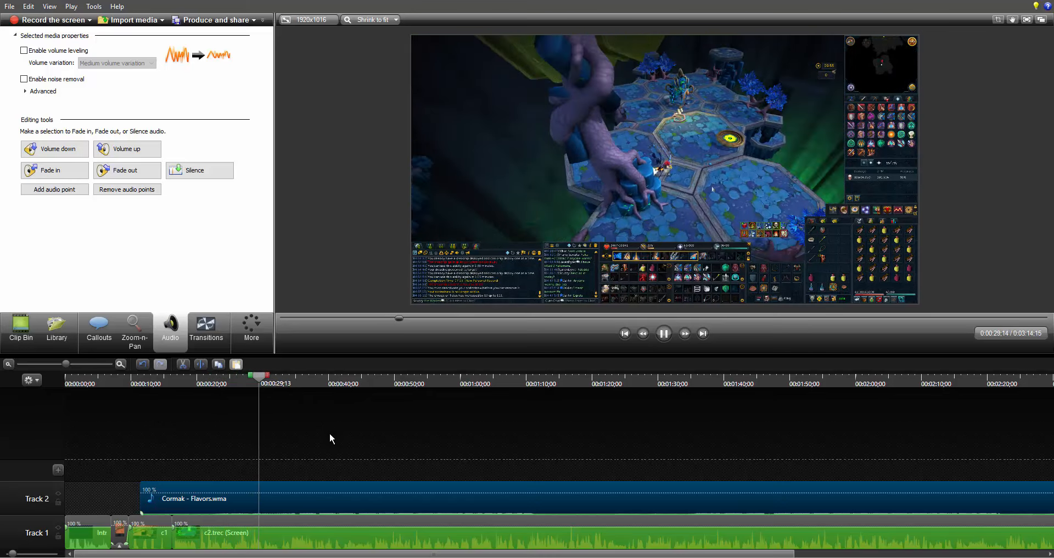
click(330, 433)
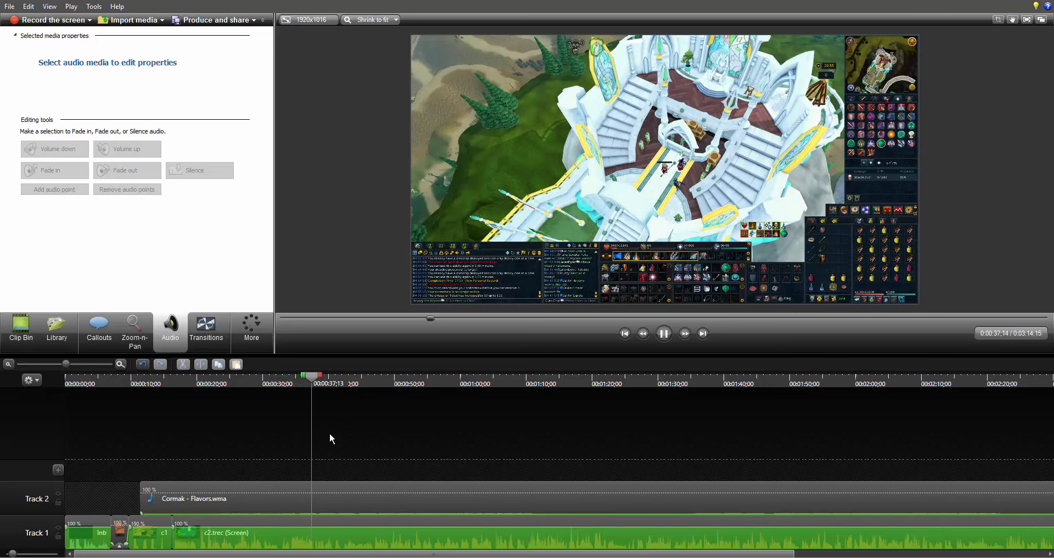
key(space)
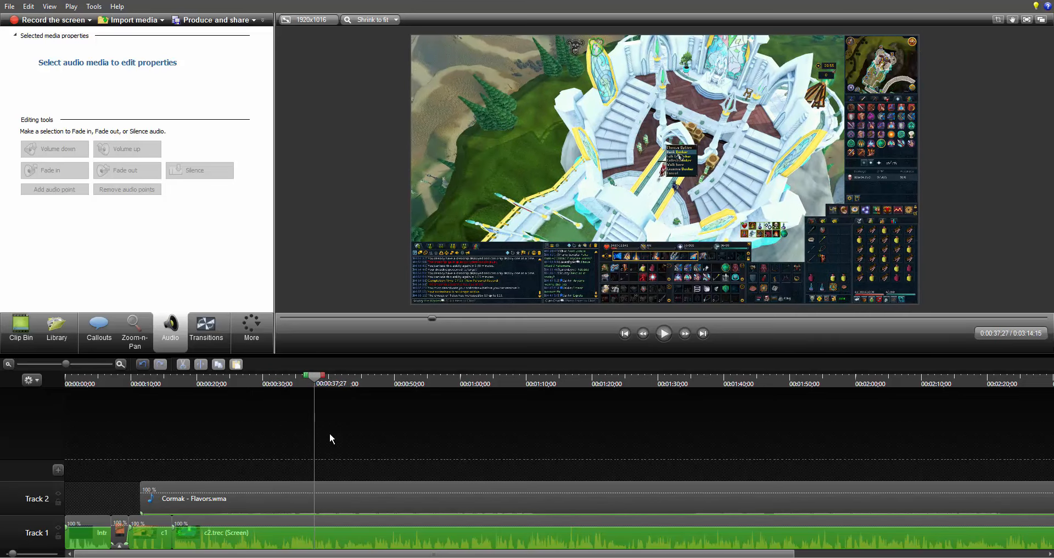
click(52, 363)
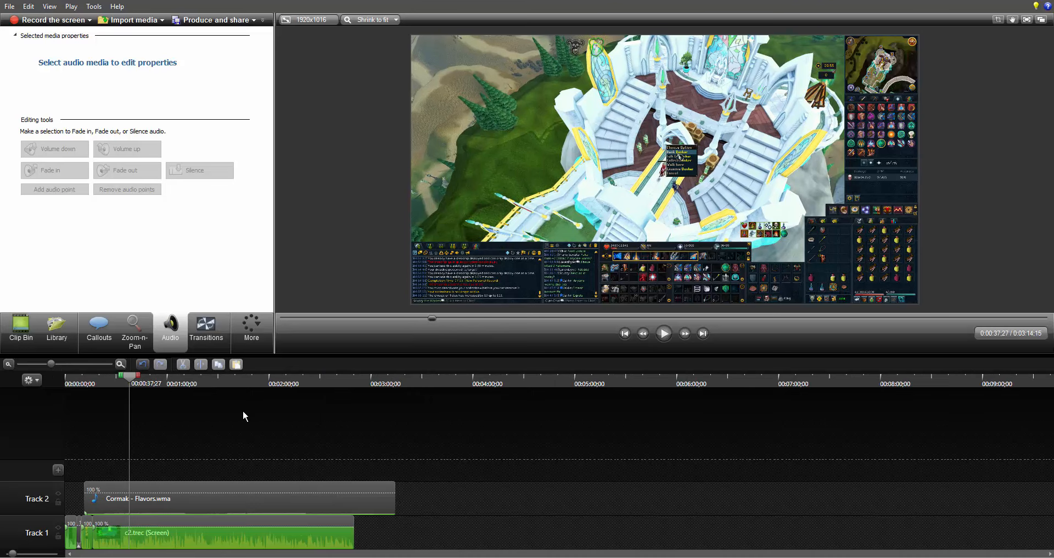
click(71, 365)
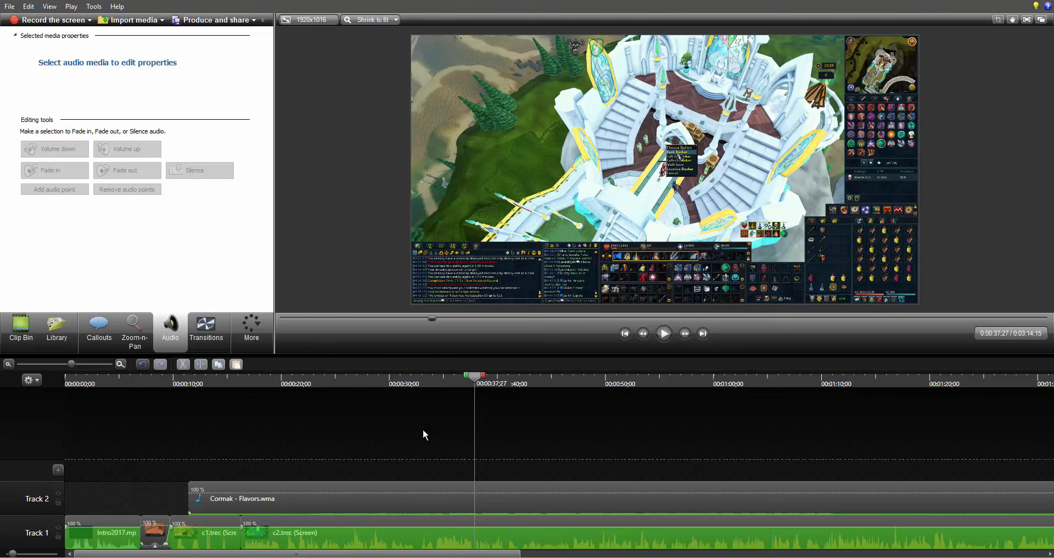
Step: Delete the Cormak - Flavors music clip from Track 2
click(53, 363)
click(197, 496)
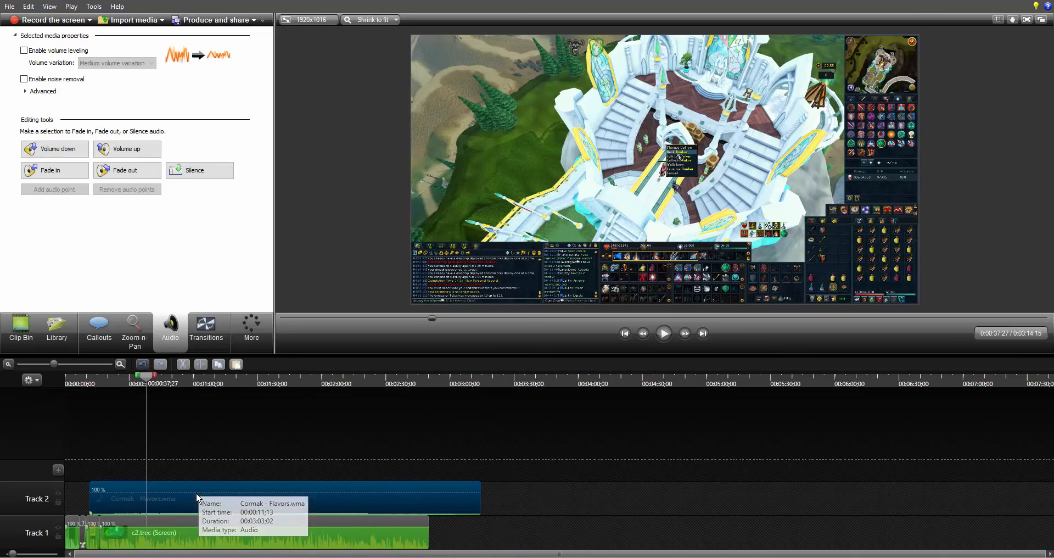
key(Delete)
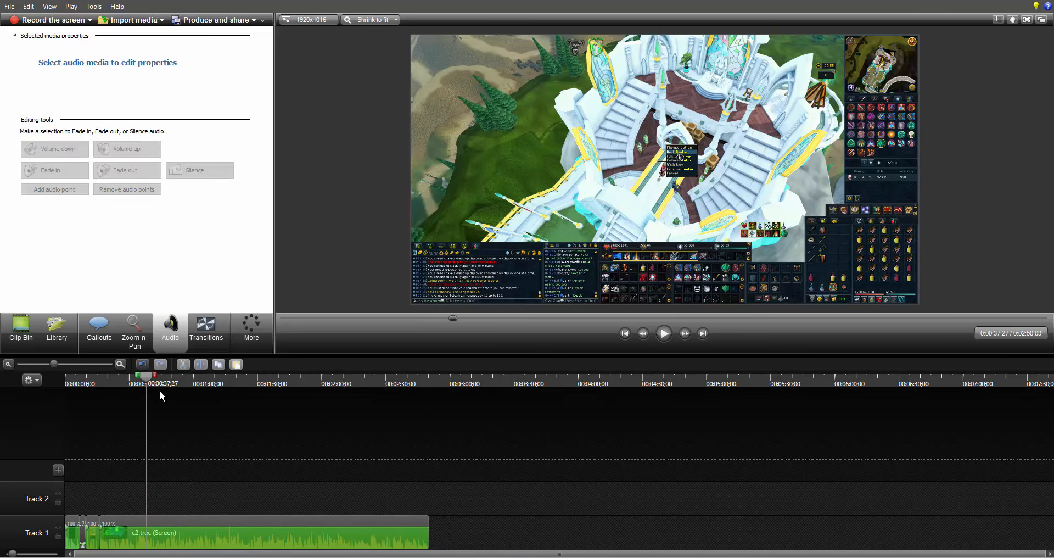
Step: Add the c3.trec recording to the timeline directly after the c2.trec clip, with its screen and system audio on separate tracks
click(21, 330)
click(136, 82)
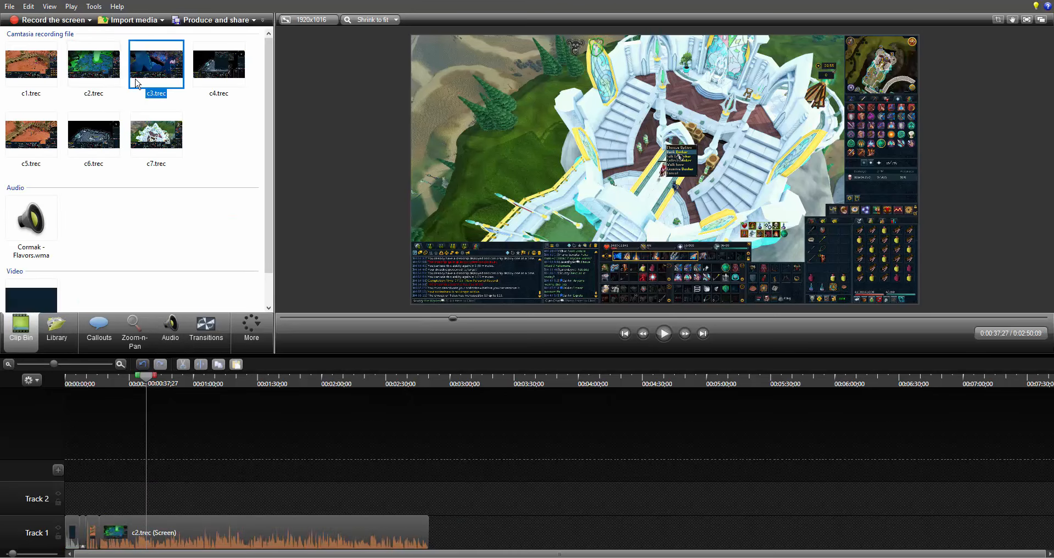
drag(444, 529, 443, 530)
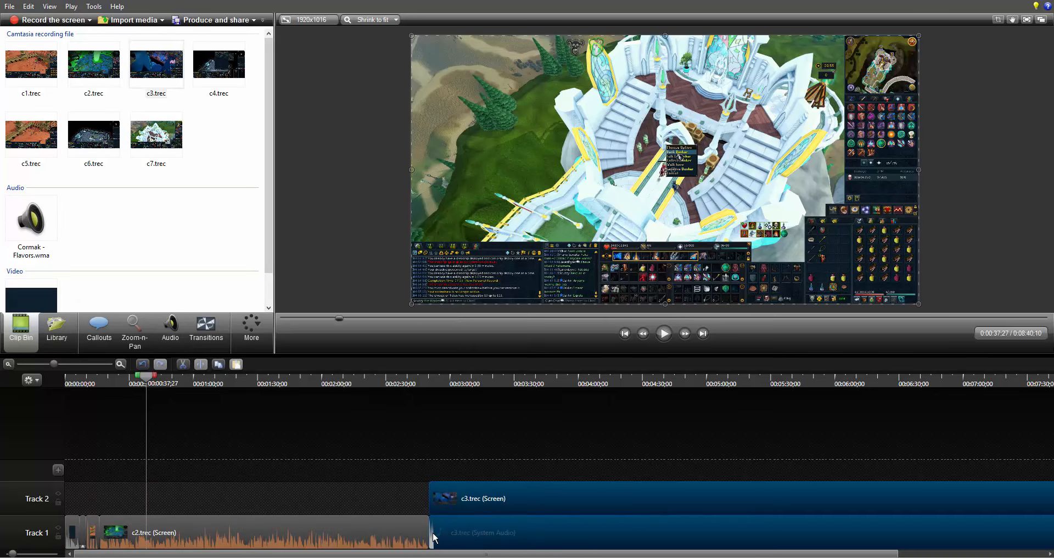
Step: Play through the middle of the c2.trec clip to find the cut point and split the clip at 0:01:35;17
drag(145, 379, 315, 384)
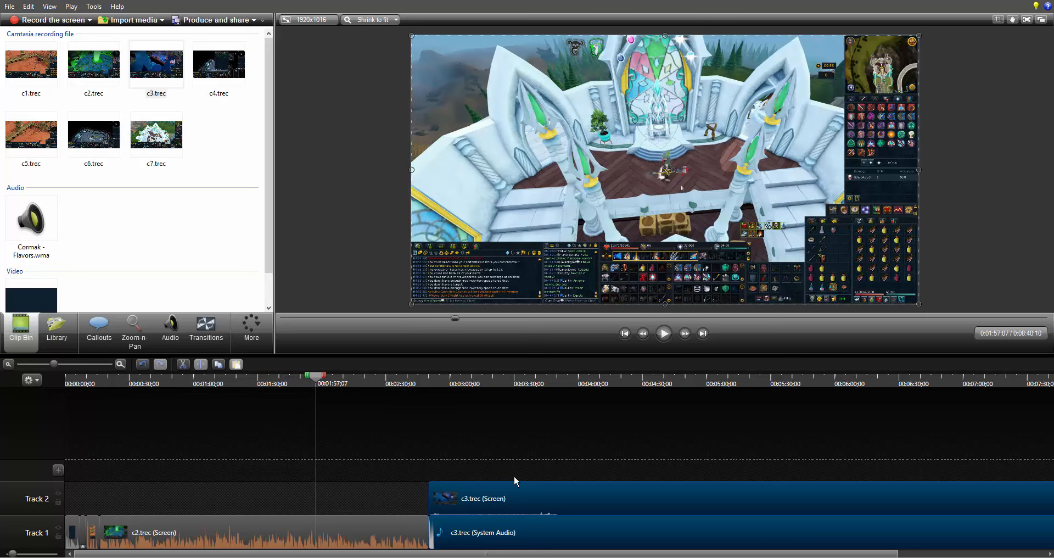
click(489, 529)
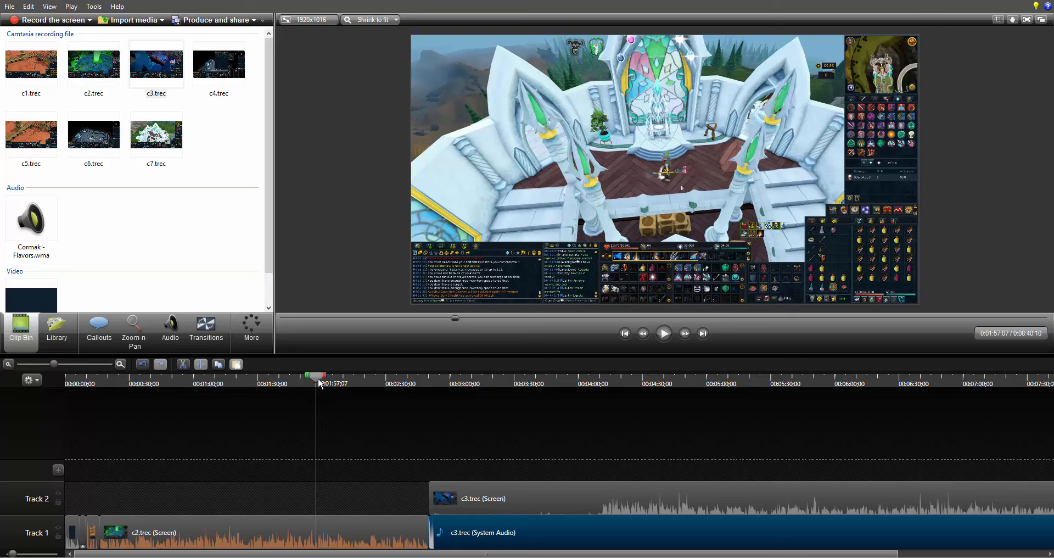
drag(320, 383, 274, 382)
key(space)
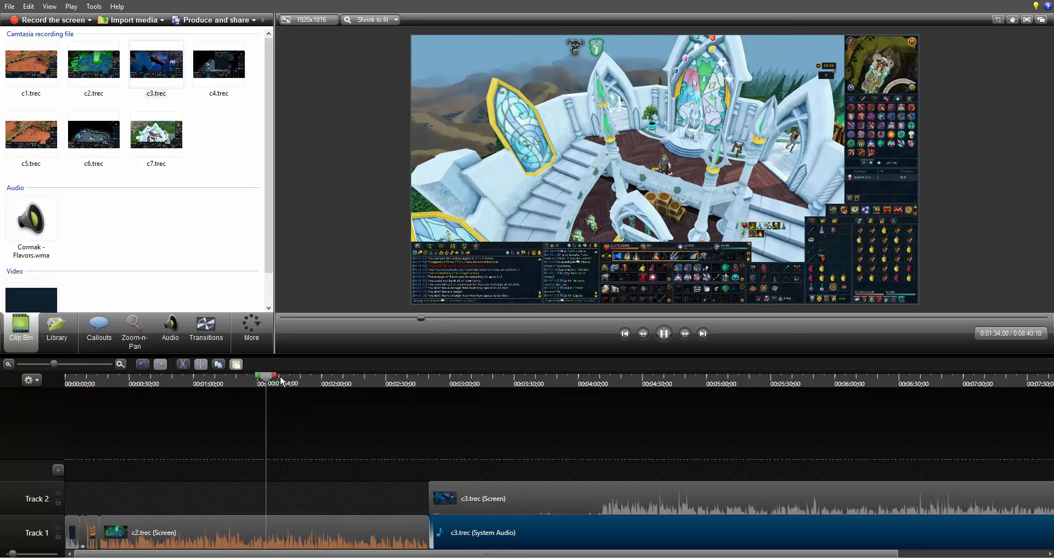
key(space)
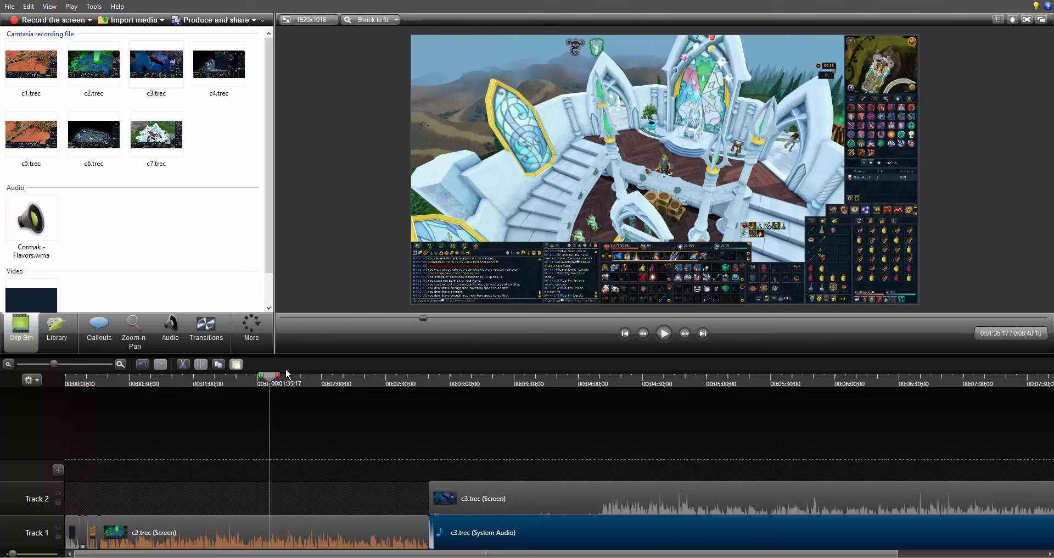
click(285, 528)
key(s)
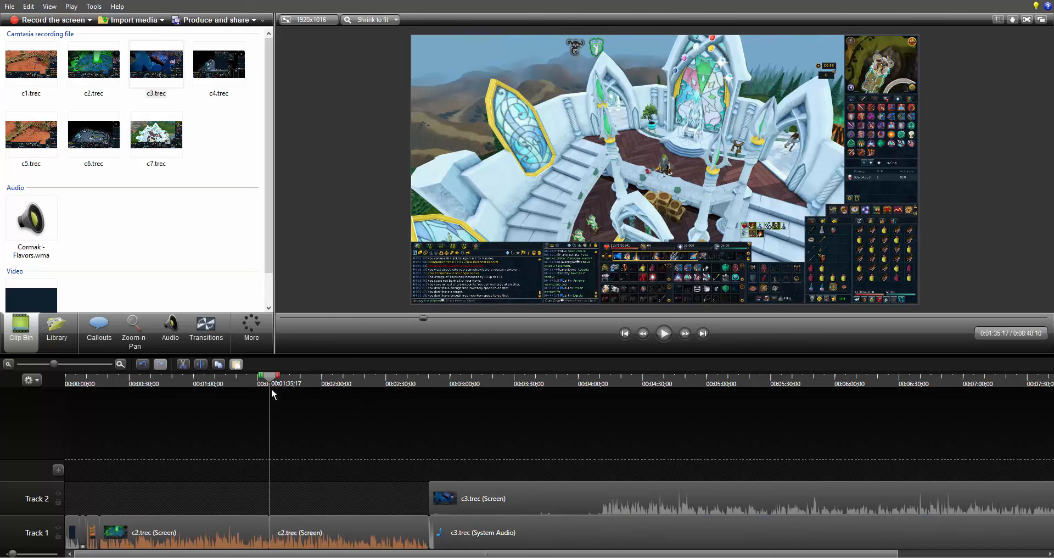
Step: Split c2.trec again at 0:01:58;13 and delete the piece between the two cuts
click(287, 527)
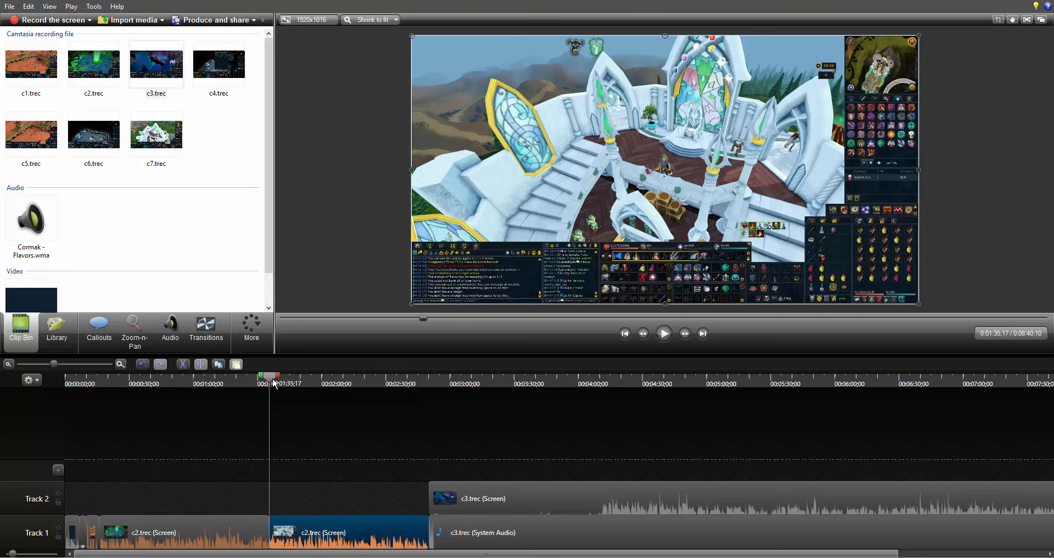
drag(275, 383, 323, 389)
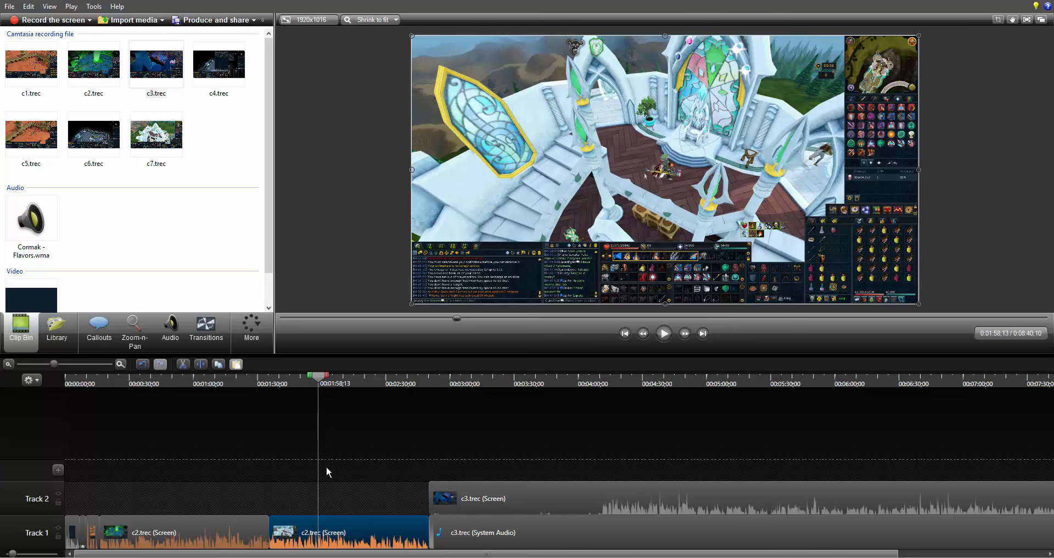
key(s)
click(300, 525)
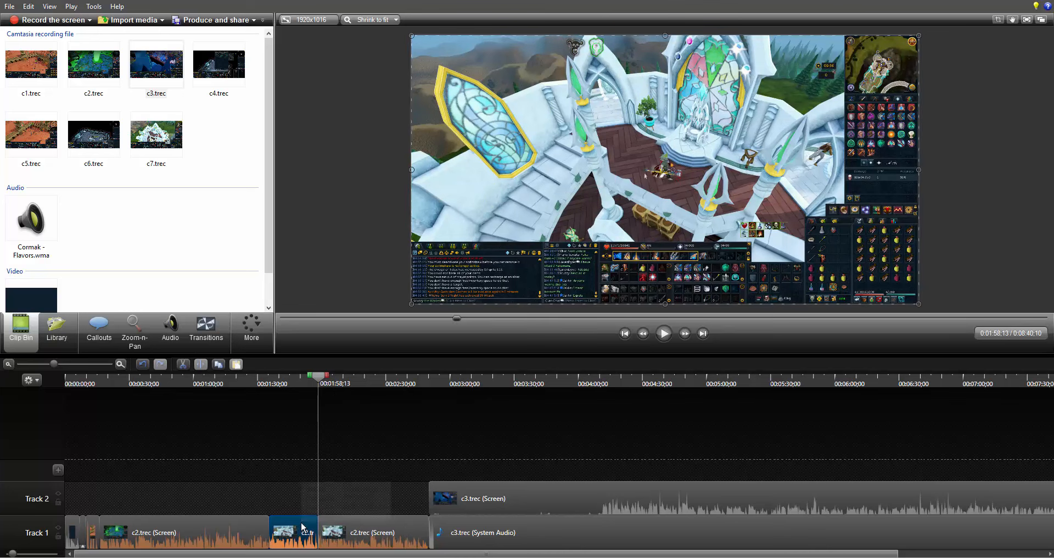
mouse_move(295, 527)
mouse_down()
mouse_move(306, 464)
mouse_move(288, 519)
mouse_up()
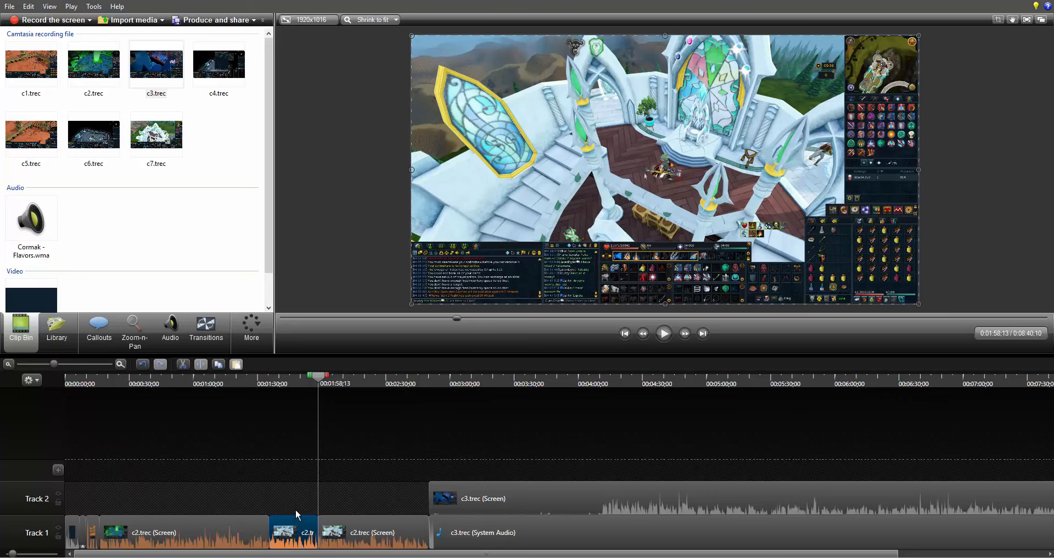
key(Delete)
Step: Close the gaps by moving the remaining c2.trec piece against the first one and both c3.trec clips against its end
drag(343, 526, 269, 540)
drag(355, 471, 513, 532)
click(396, 458)
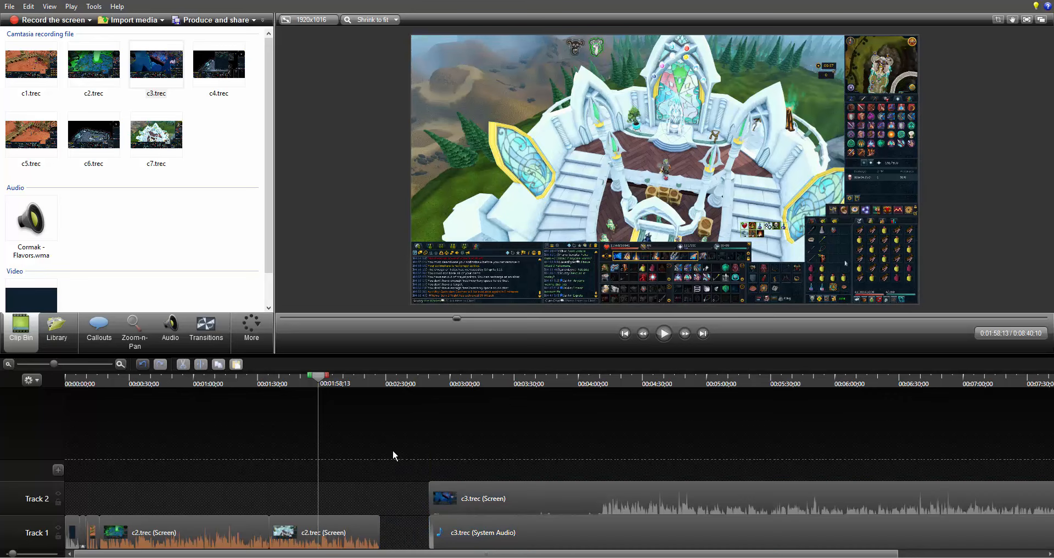
drag(393, 449, 511, 536)
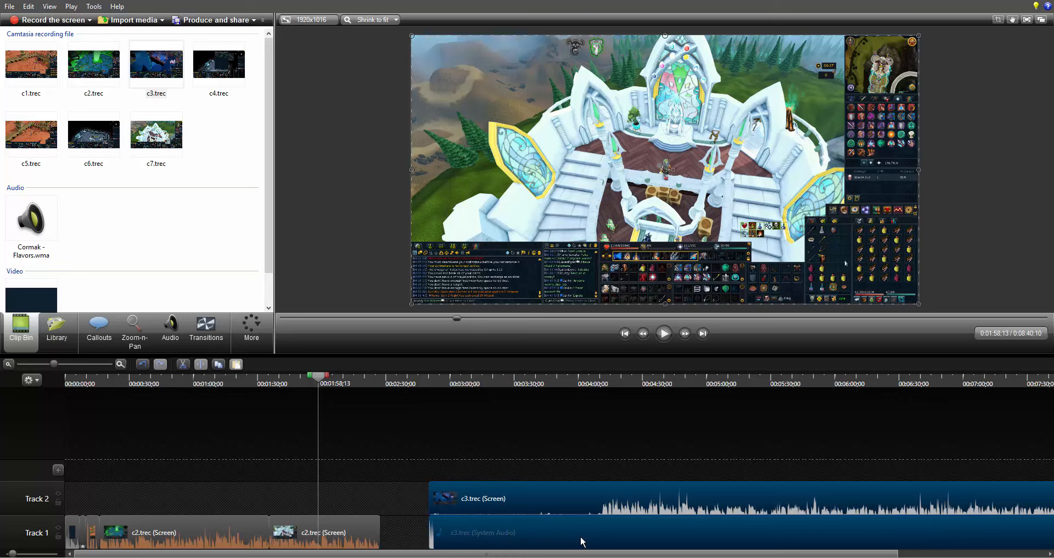
drag(581, 542, 532, 542)
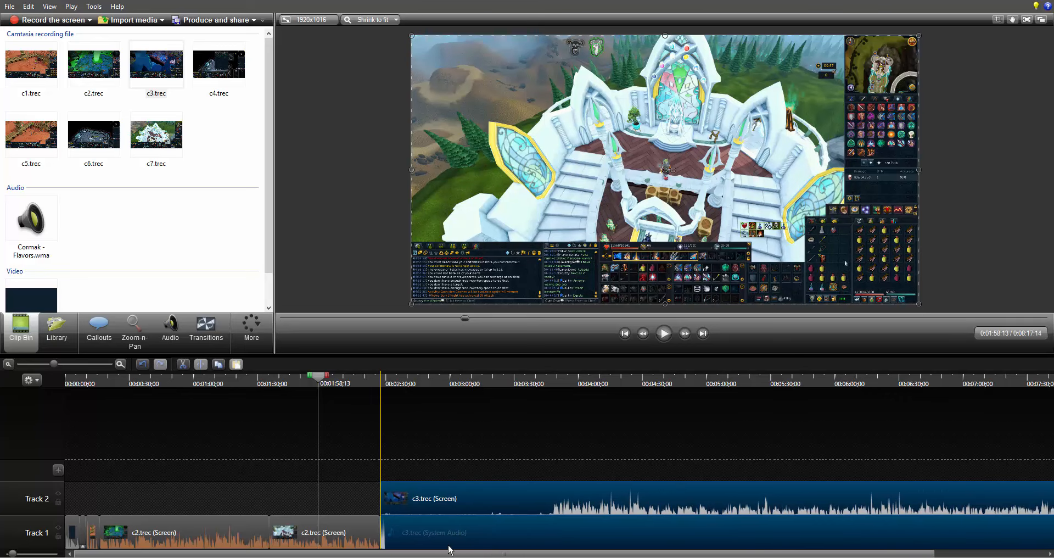
click(416, 441)
Step: Play the start of c3.trec, delete its system audio clip and move its screen clip down to Track 1 at 0:02:27;13
drag(323, 383, 383, 402)
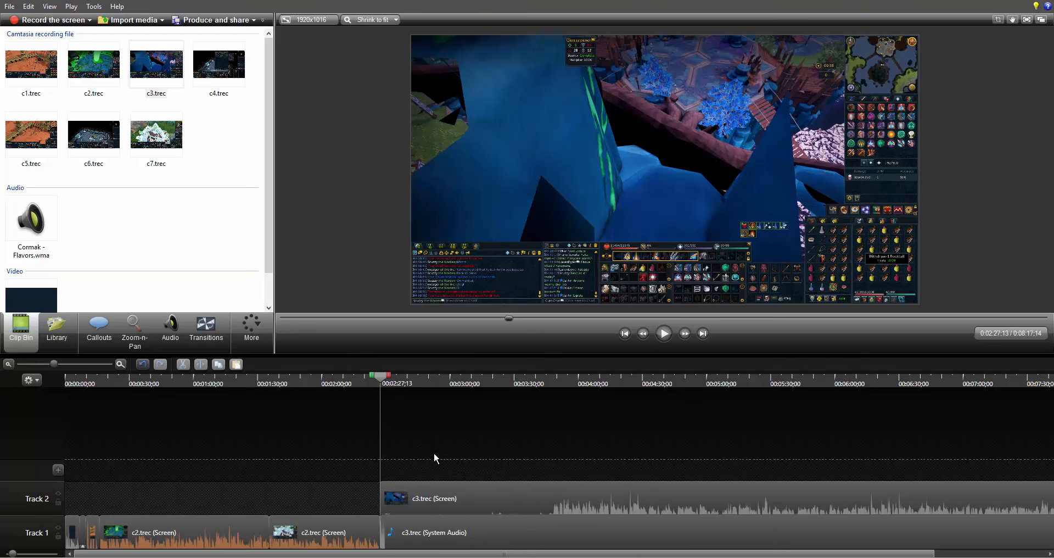
click(404, 533)
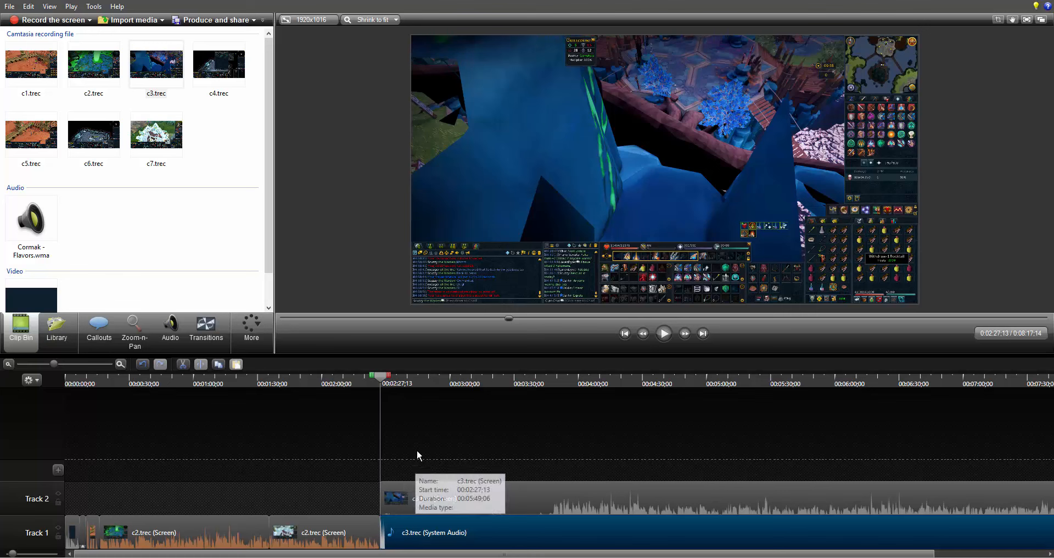
key(space)
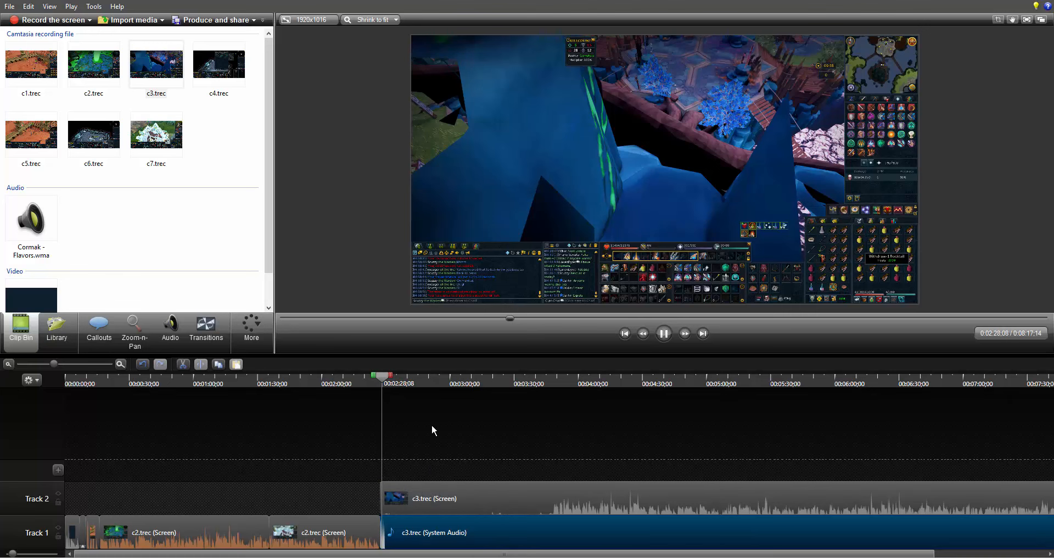
key(space)
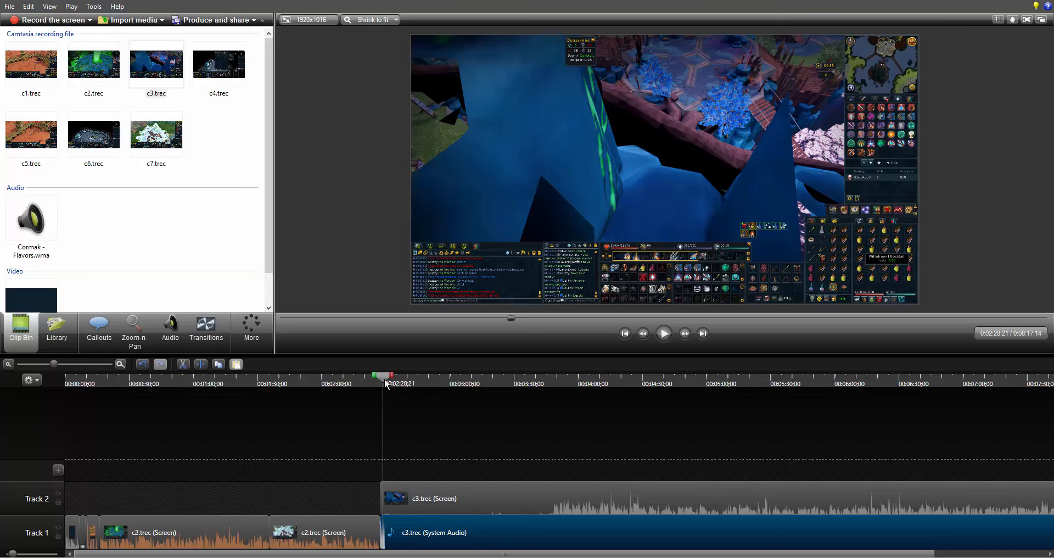
mouse_move(385, 382)
mouse_down()
mouse_move(430, 383)
mouse_move(378, 389)
mouse_up()
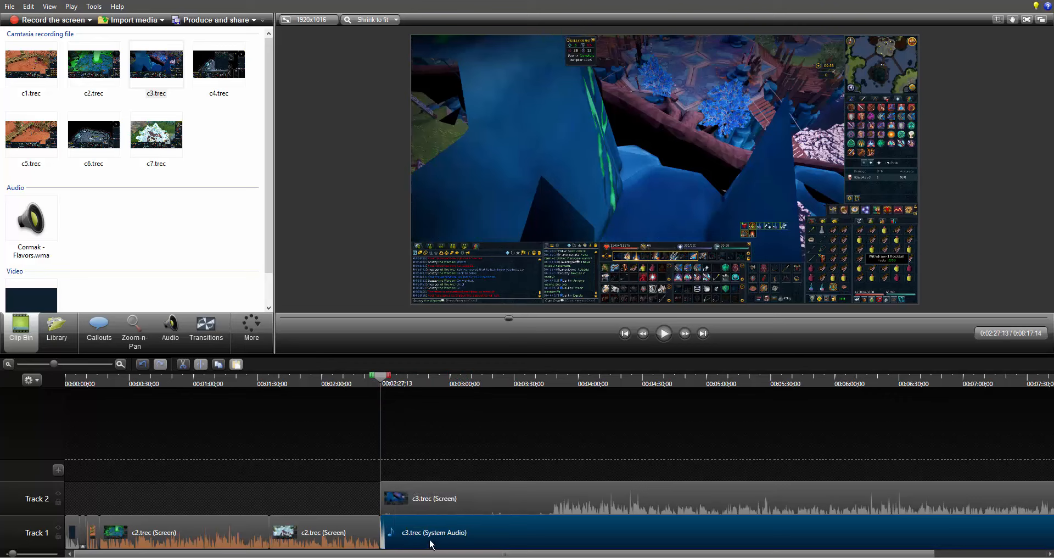
key(Delete)
drag(437, 500, 437, 533)
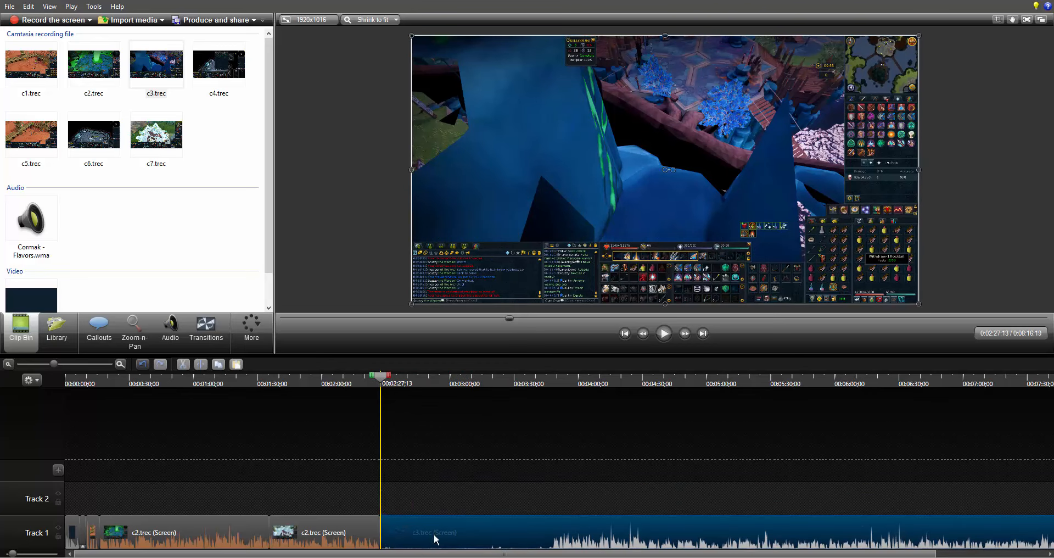
Step: Enable noise removal on the c3.trec clip and split it at 0:03:47;16, where its louder audio begins
drag(387, 379, 552, 385)
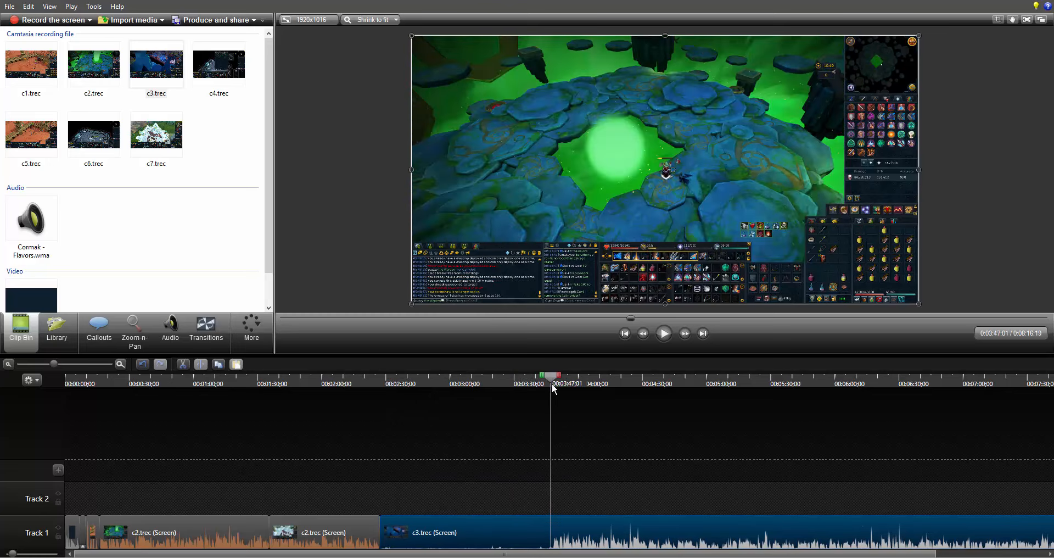
drag(511, 552, 632, 551)
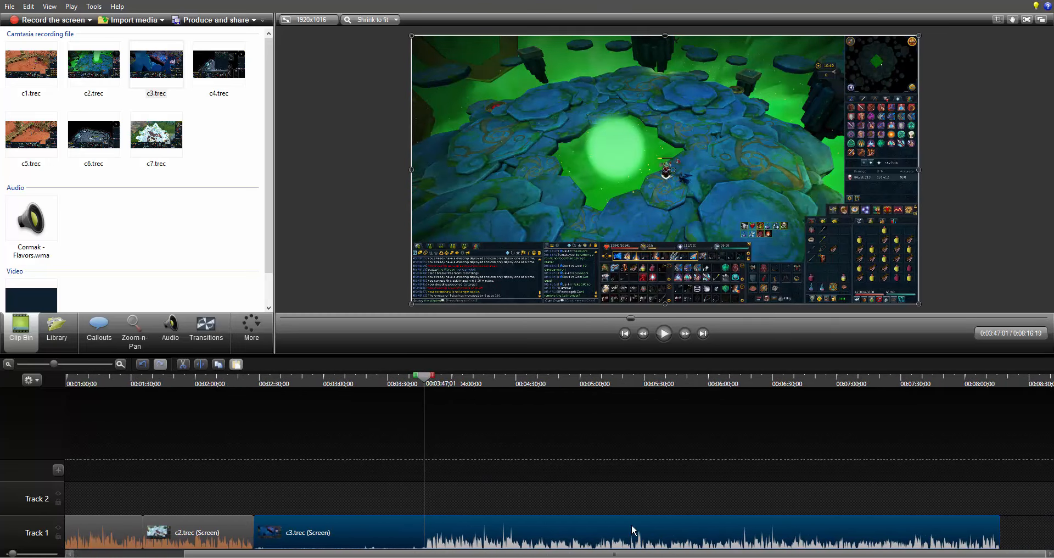
drag(429, 380, 253, 410)
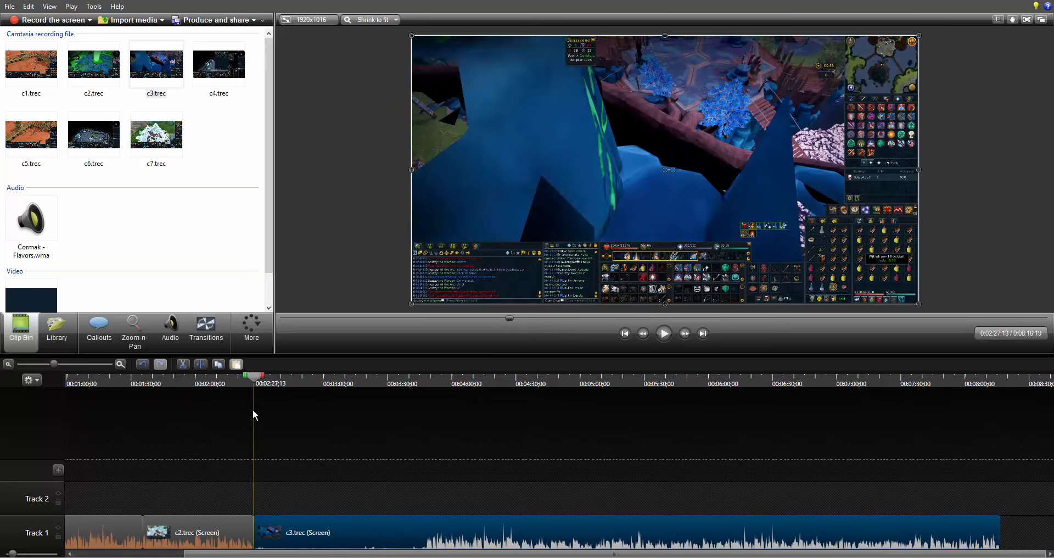
key(space)
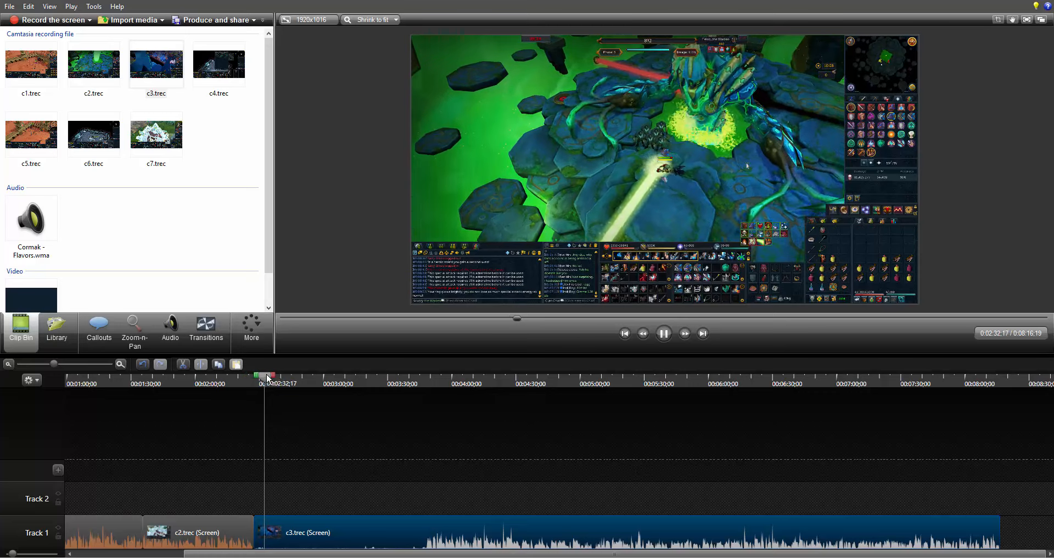
drag(263, 379, 426, 390)
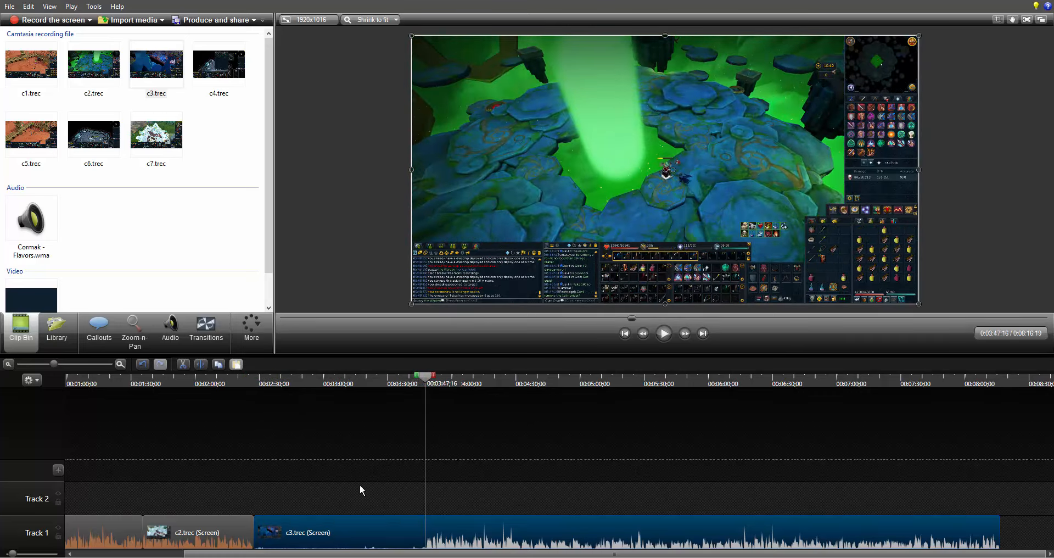
click(170, 329)
click(23, 79)
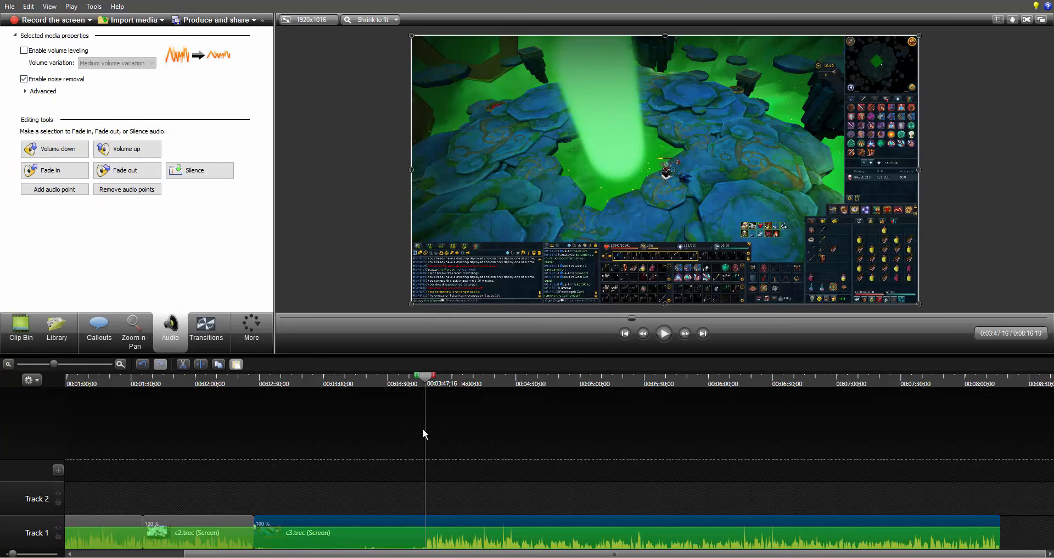
key(s)
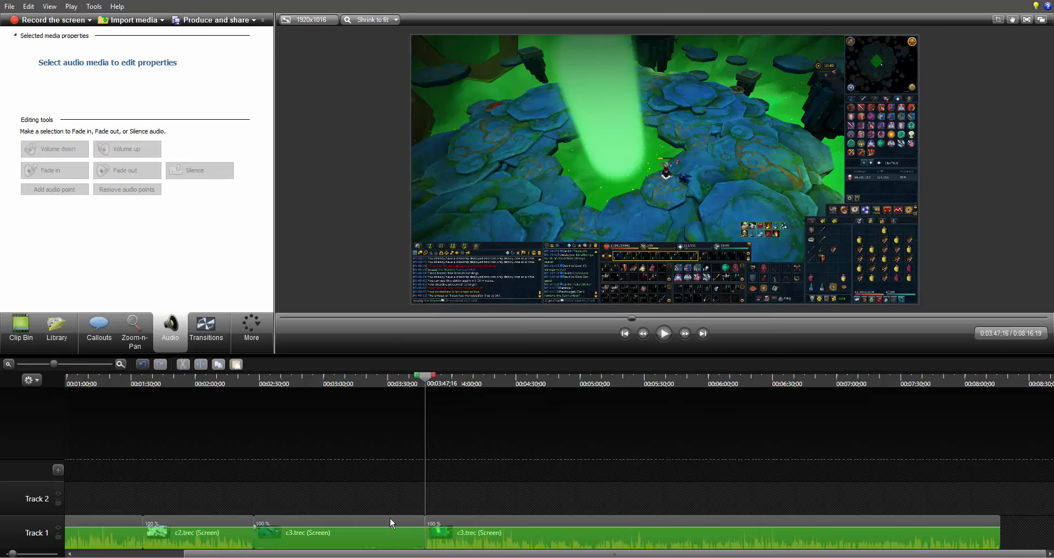
Step: Separate the audio from the first c3.trec piece and delete that audio
click(360, 520)
right_click(360, 519)
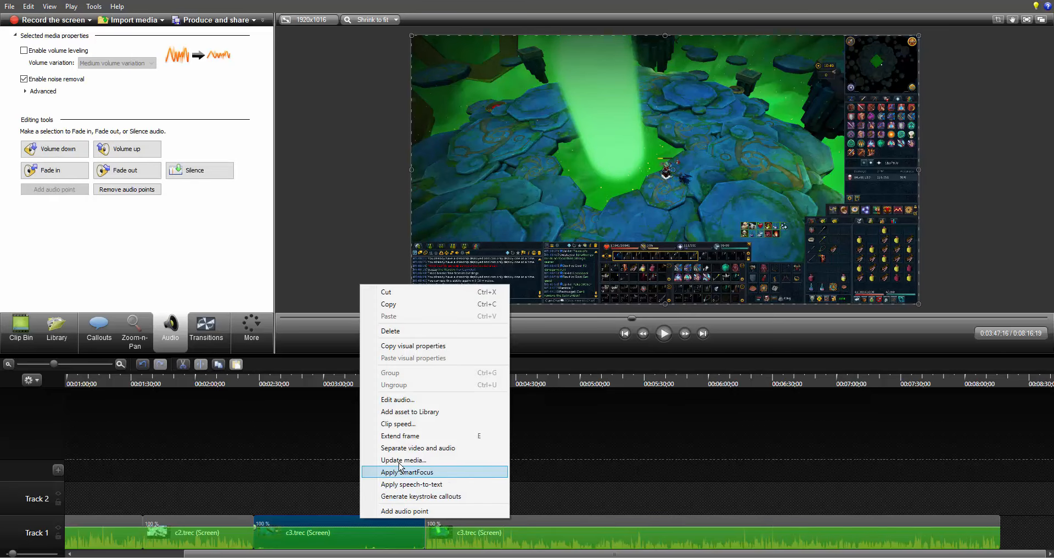
click(384, 448)
key(Delete)
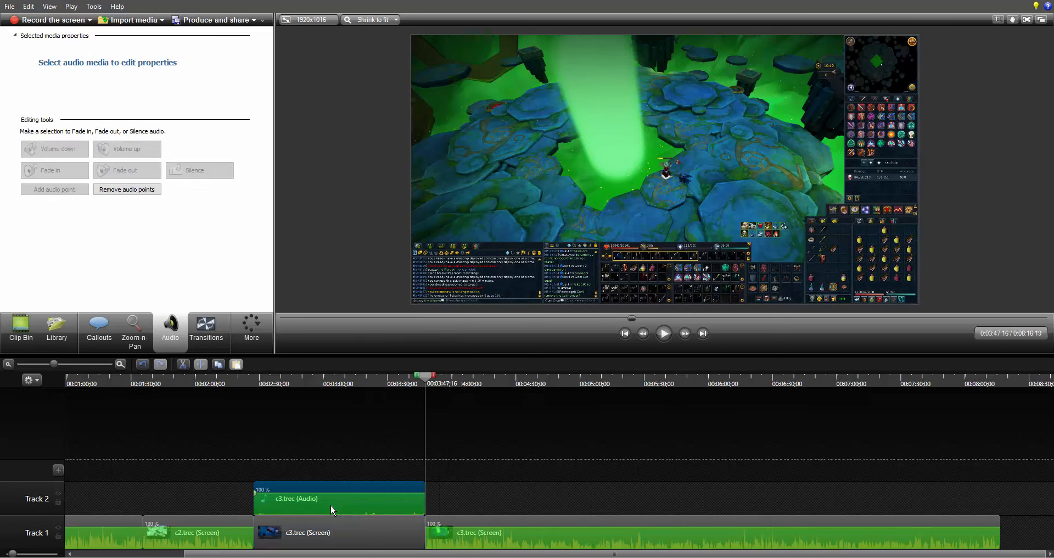
Step: Set the clip speed of the first c3.trec piece to 400% of the original
right_click(325, 525)
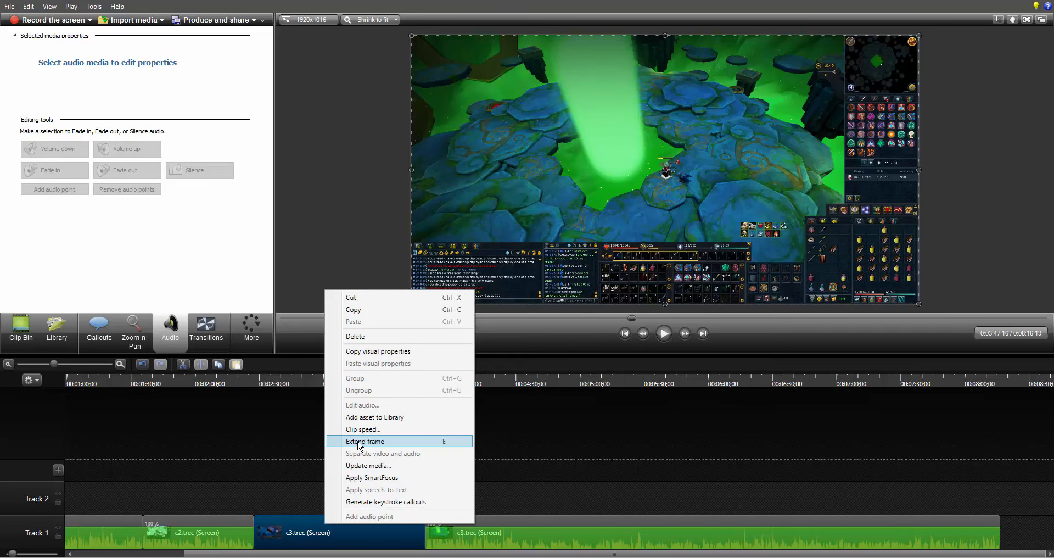
click(360, 431)
text(400)
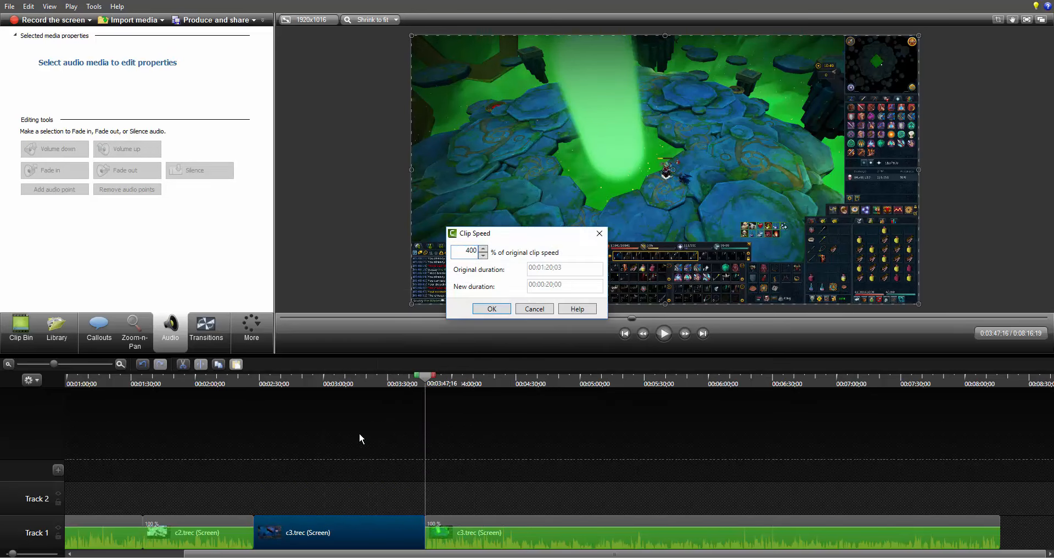
key(Return)
Step: Set the clip speed of the first c3.trec piece to 300% of the original
right_click(286, 520)
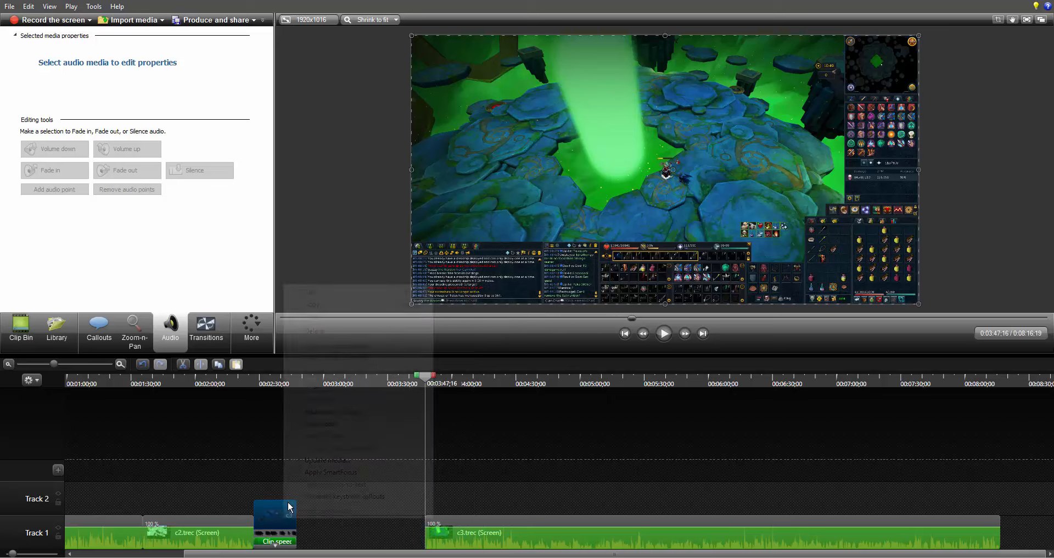
click(316, 426)
text(300)
key(Return)
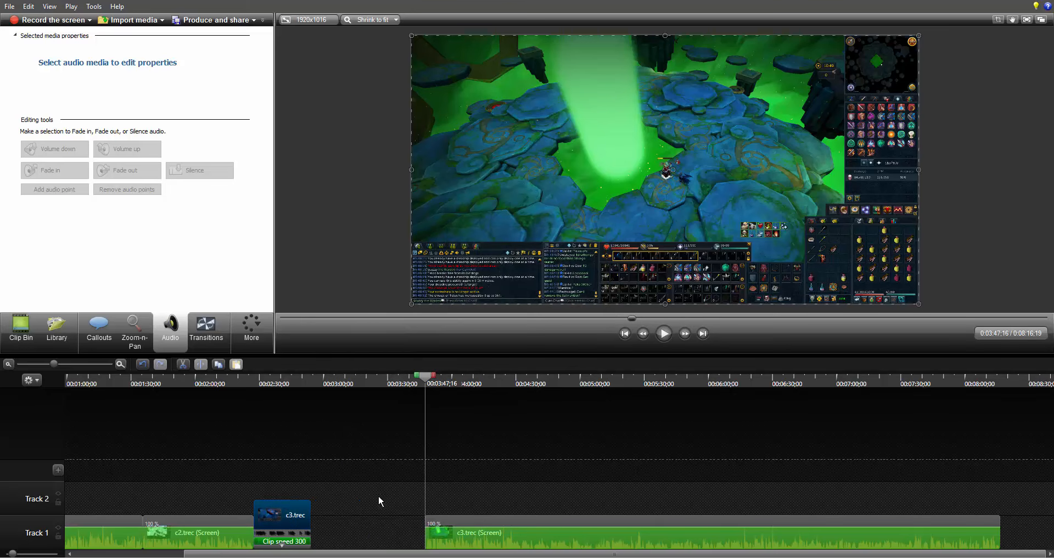
Step: Move the second c3.trec piece on Track 1 directly against the end of the sped-up first piece
drag(434, 531, 321, 531)
click(57, 335)
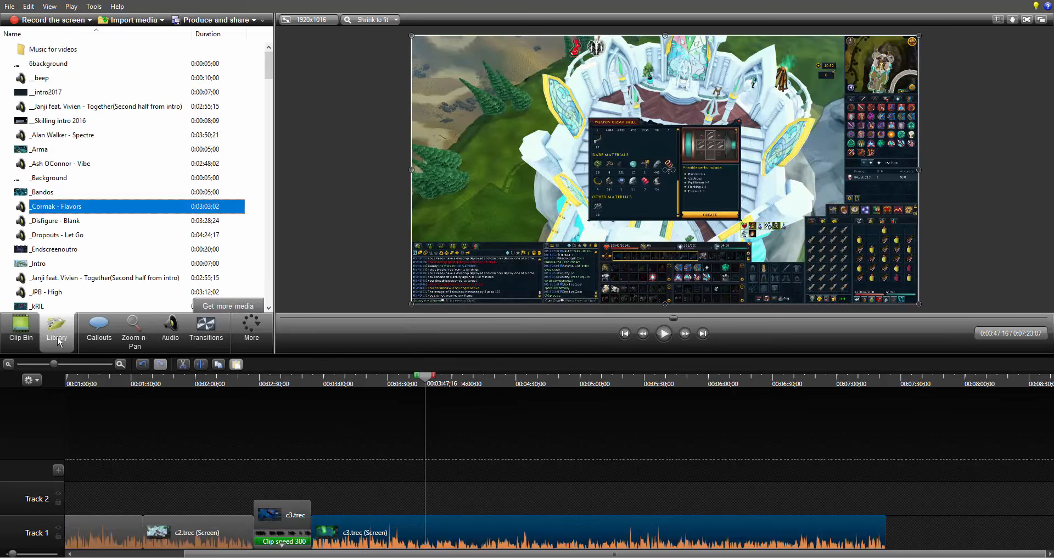
click(28, 334)
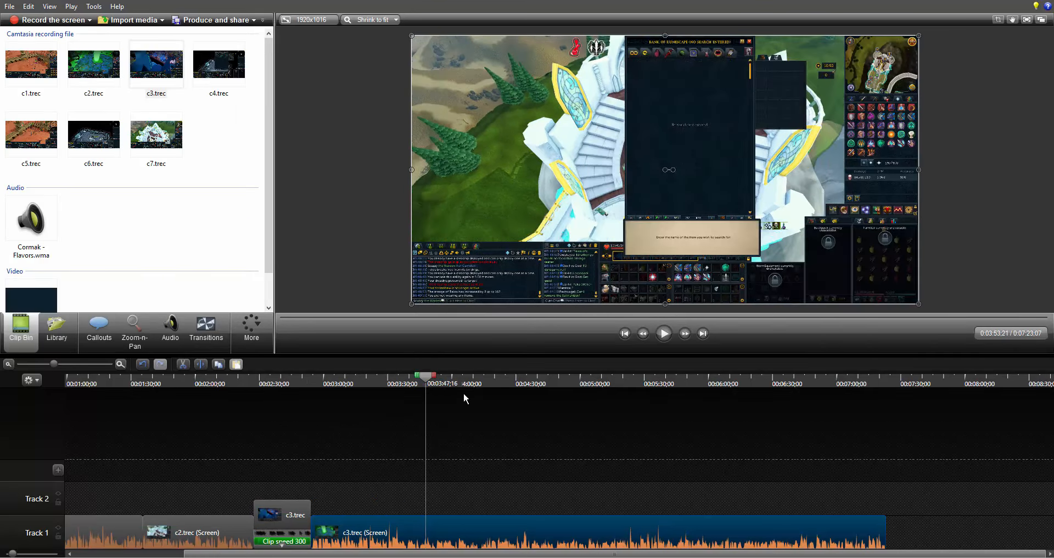
click(815, 422)
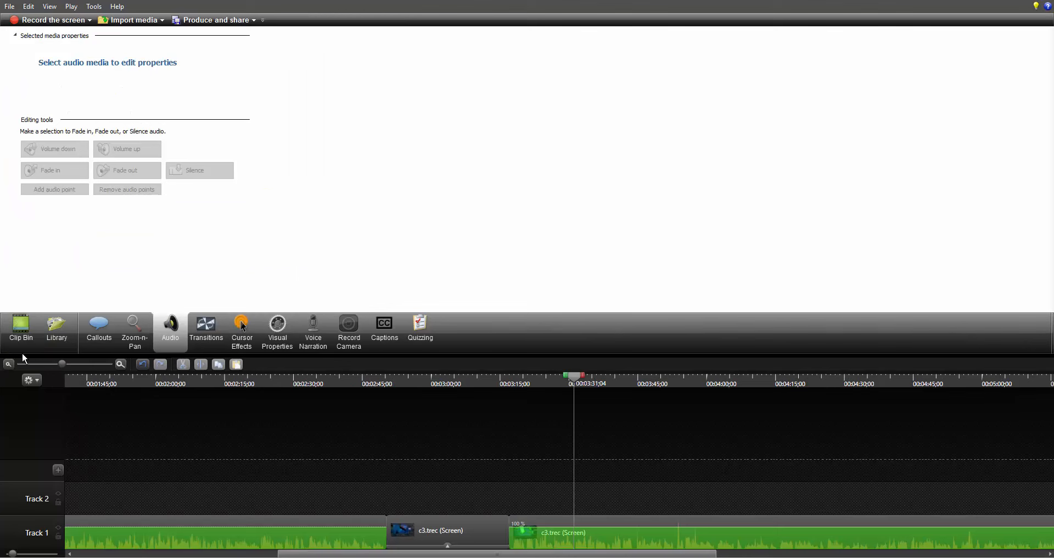
click(48, 365)
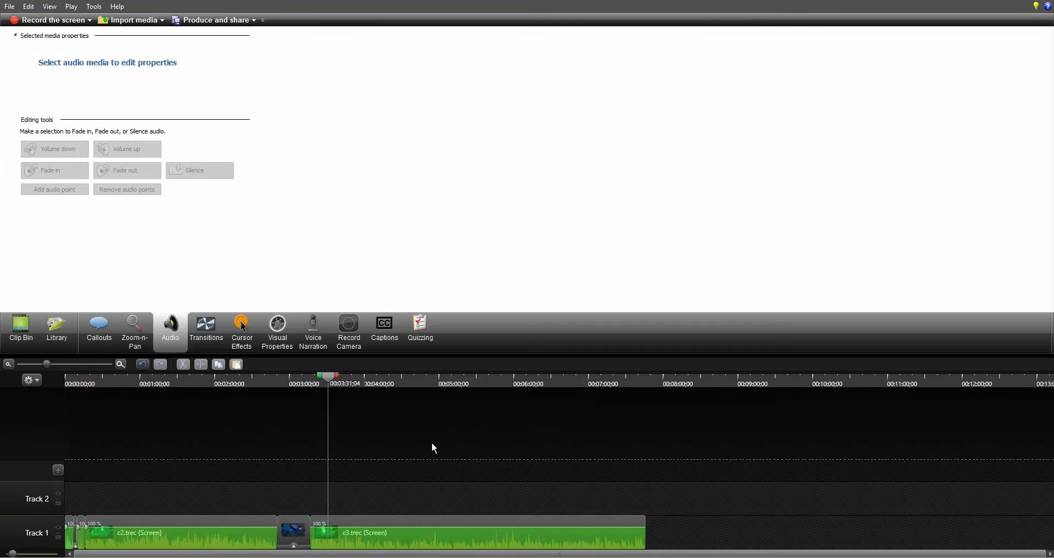
Step: Save the project as Episode 26 in the E26 folder inside Camtasia Studio's PVB Folder
key(ctrl+s)
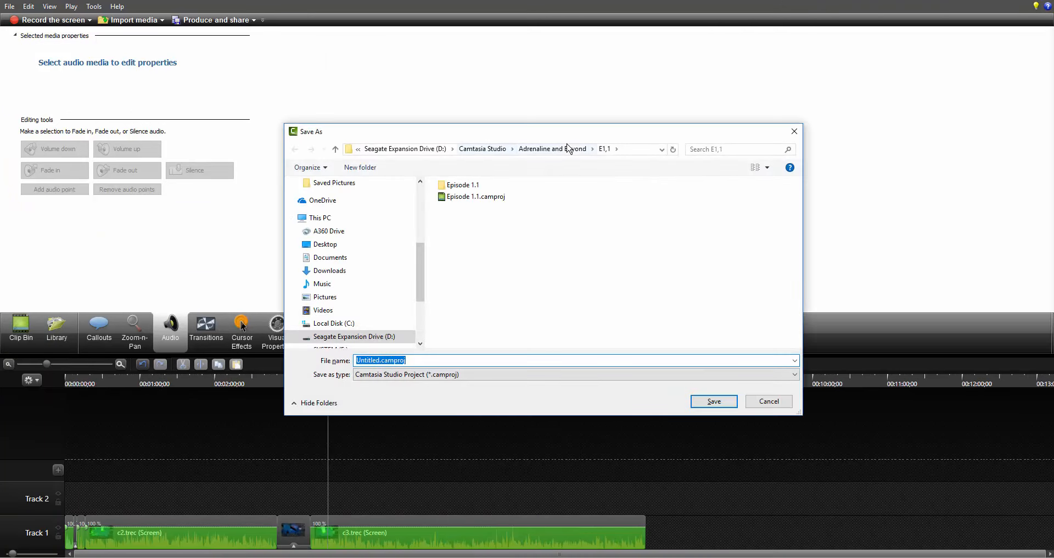
click(482, 153)
click(462, 201)
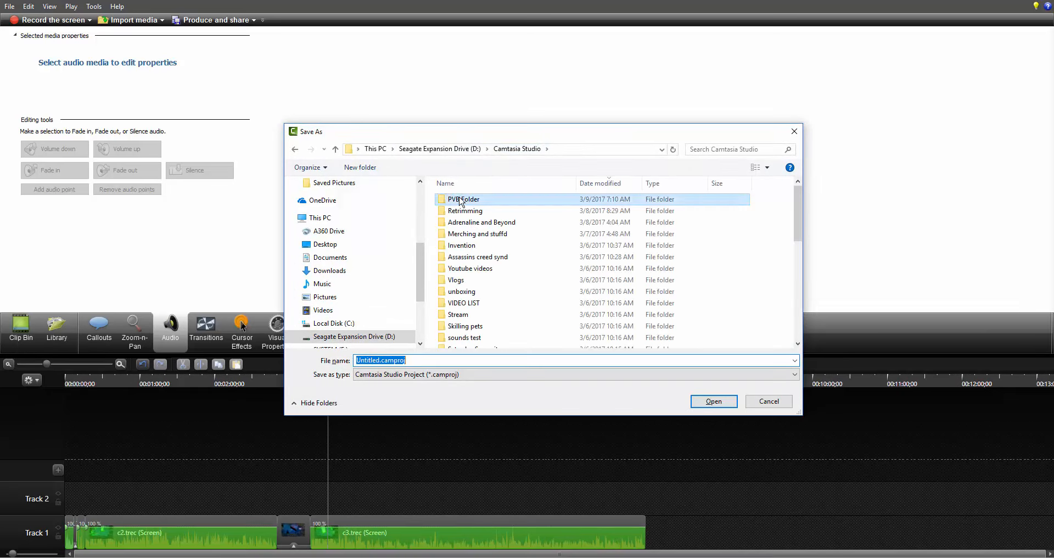
double_click(461, 201)
double_click(480, 257)
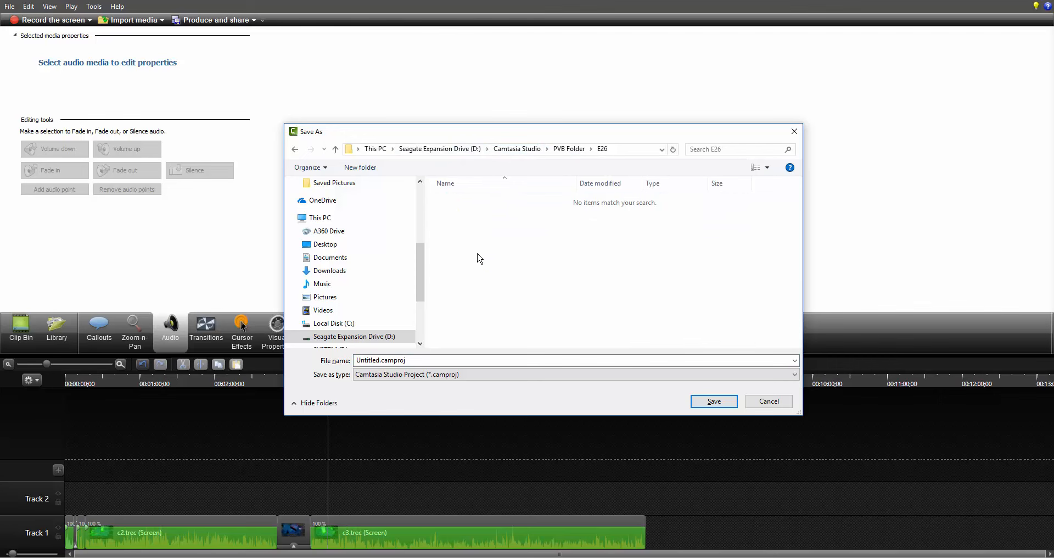
double_click(420, 359)
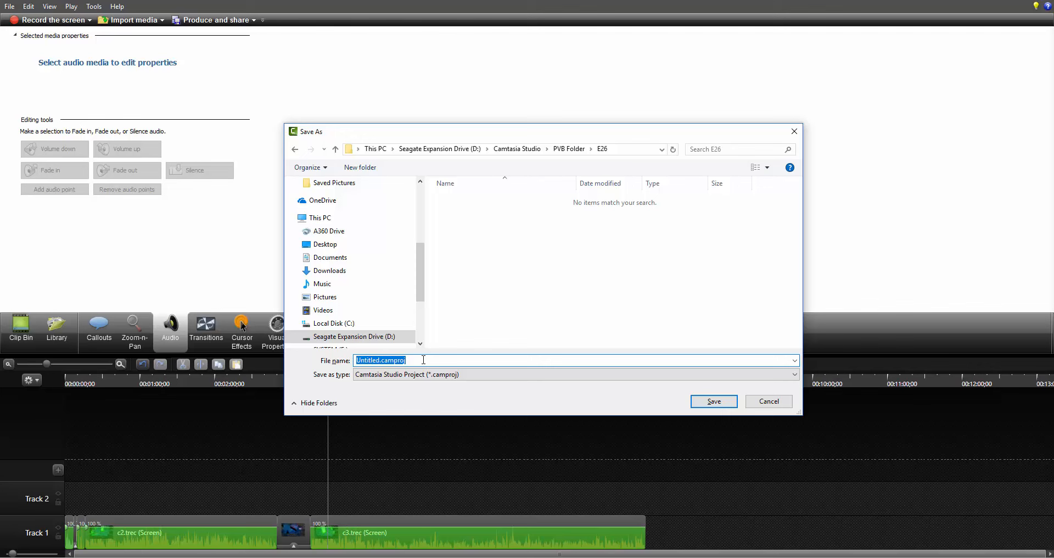
text(Episode 26)
key(Return)
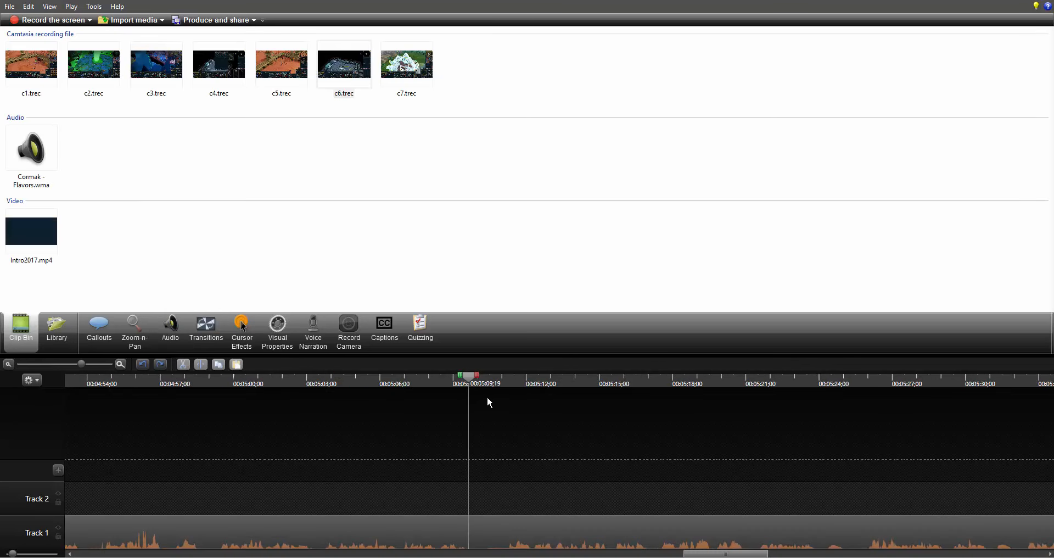
Step: Add c2.trec on the tracks above the c3.trec clip and split all tracks at 0:05:09;17
mouse_move(467, 379)
mouse_down()
mouse_move(444, 379)
mouse_move(468, 380)
mouse_up()
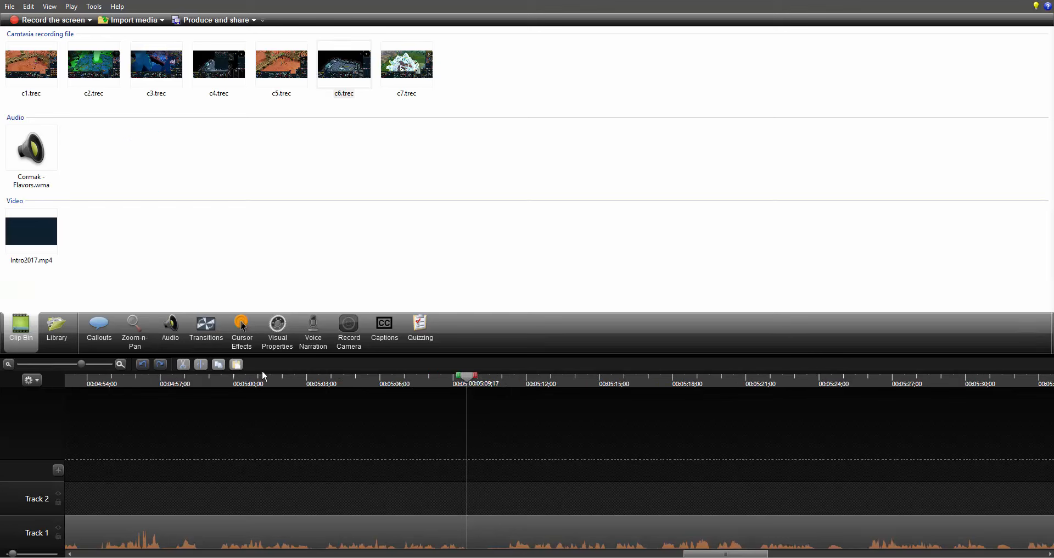
drag(113, 84, 442, 501)
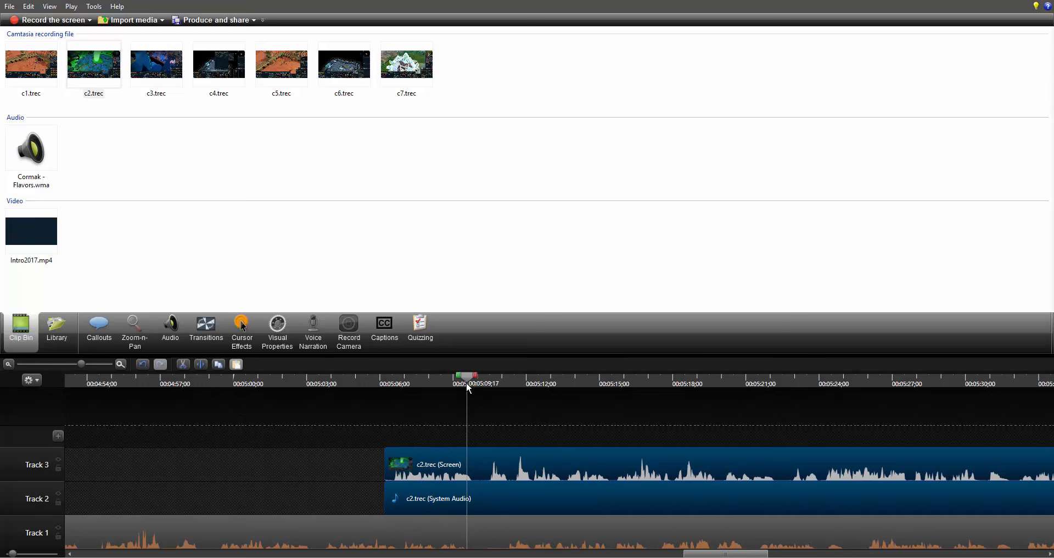
click(472, 443)
key(s)
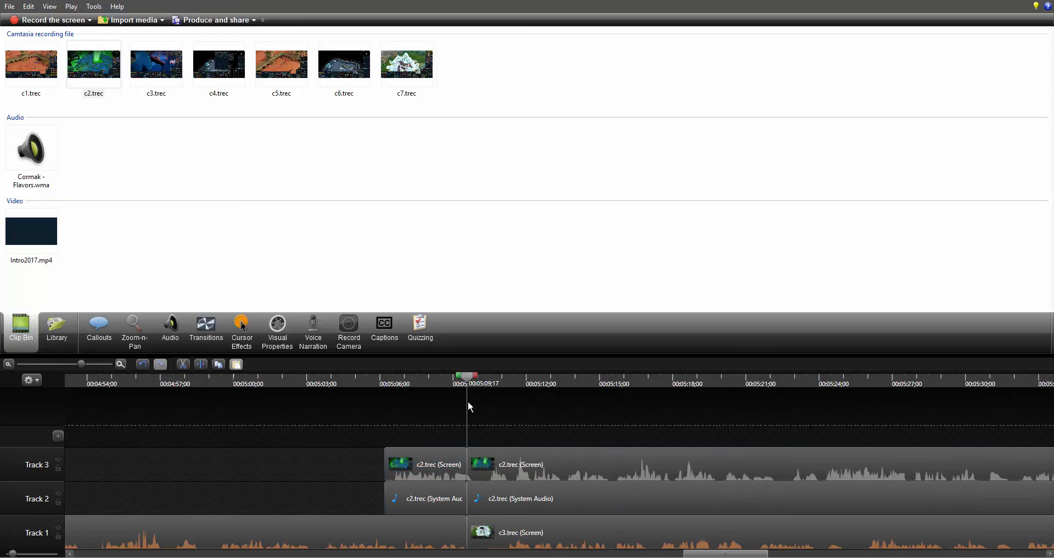
Step: Split all tracks at 0:05:11;08 and delete the short pieces between the two cuts
drag(470, 380, 511, 389)
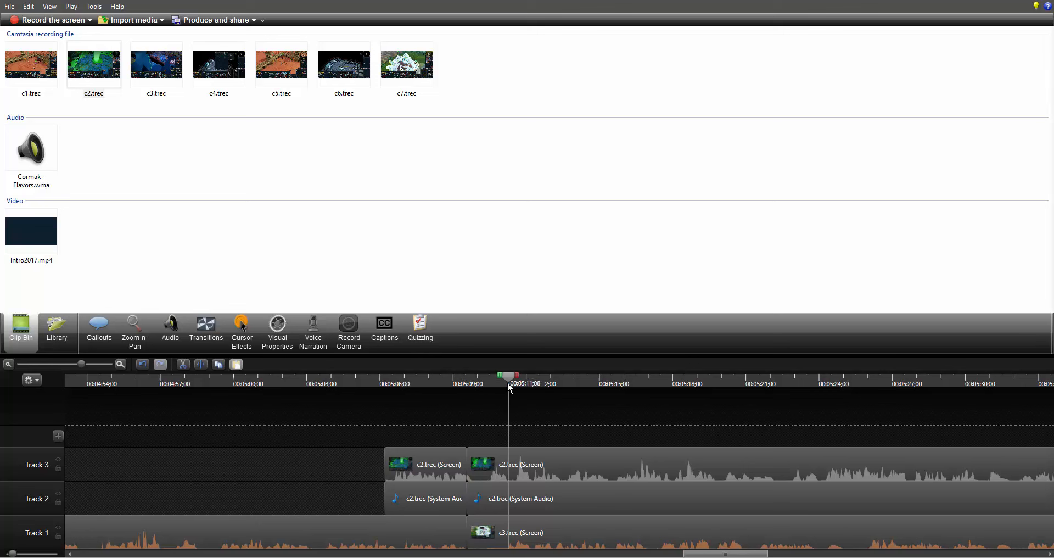
key(s)
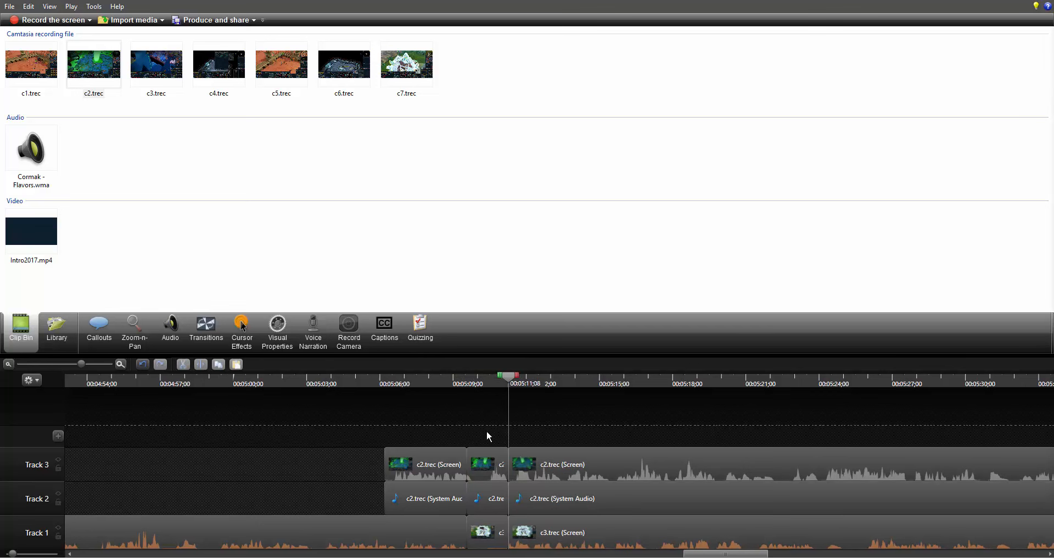
drag(482, 444, 495, 536)
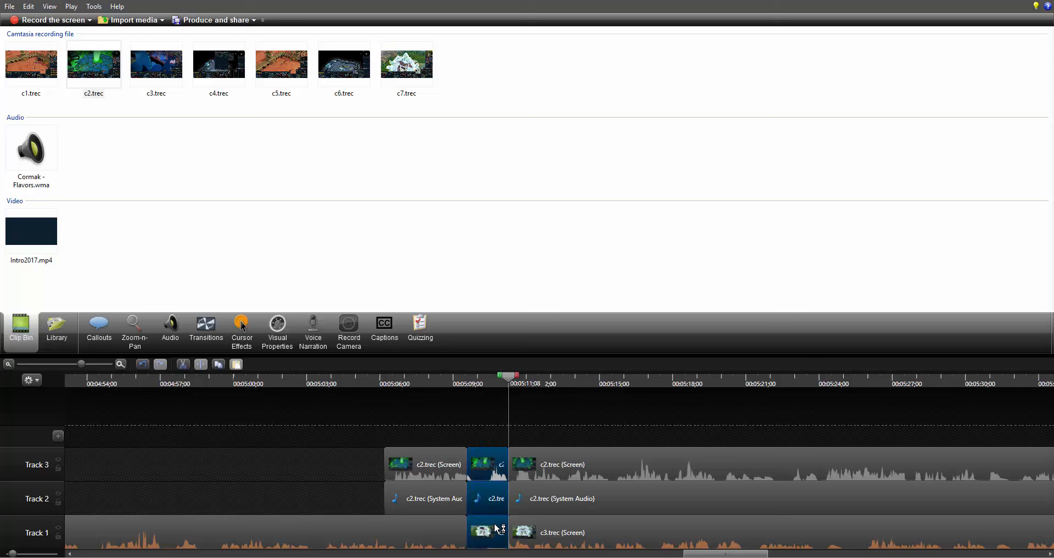
key(Delete)
Step: Delete the remaining c2.trec pieces and close the gap between the two c3.trec pieces on Track 1
drag(318, 423, 675, 496)
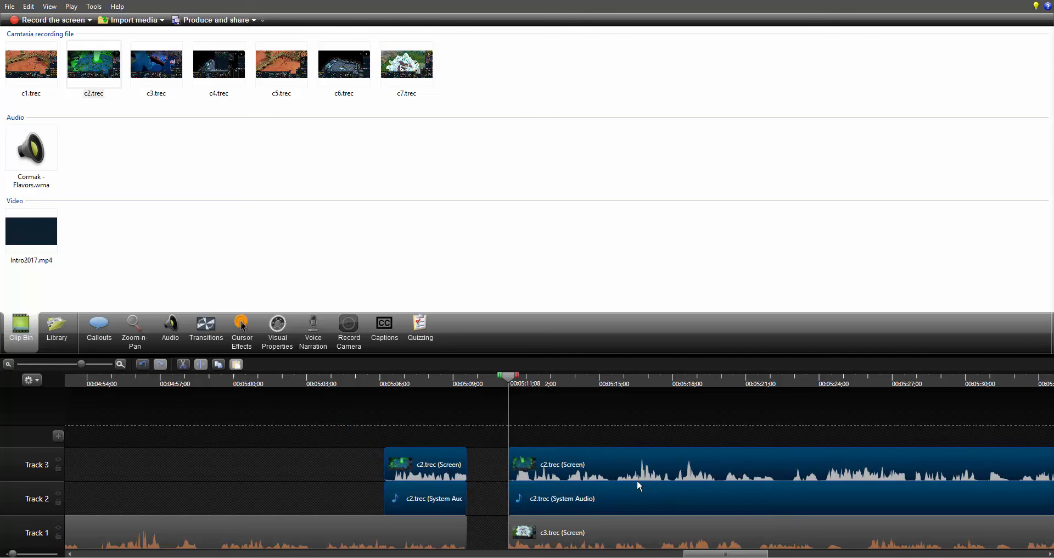
key(Delete)
drag(506, 387, 455, 387)
drag(539, 538, 496, 537)
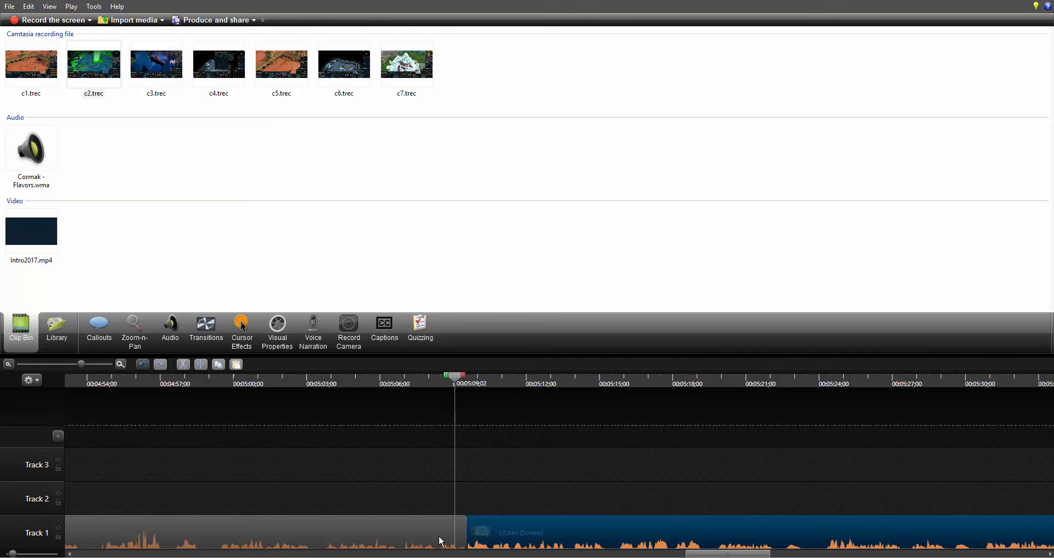
drag(455, 385, 465, 386)
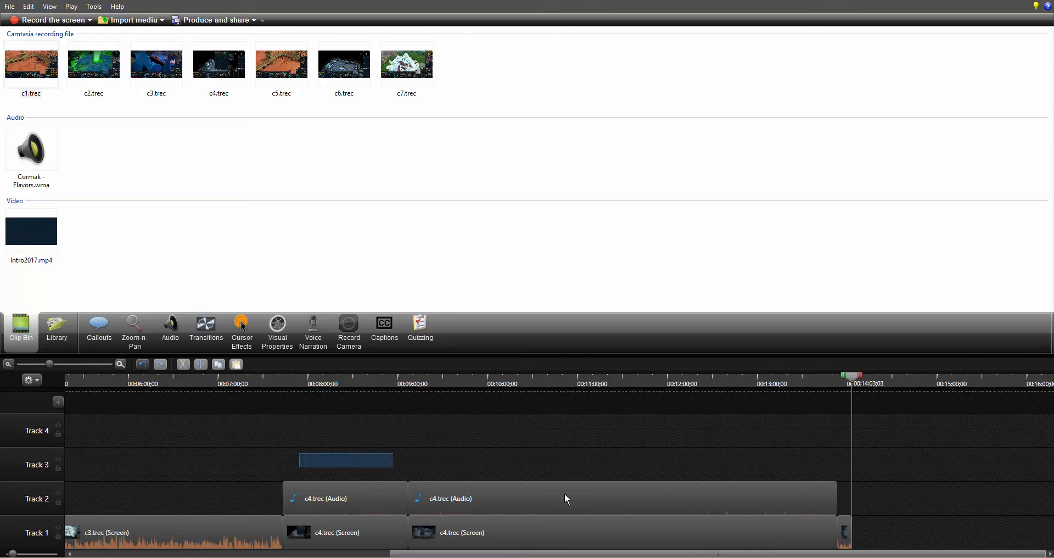
Step: Delete the separated c4.trec audio and set the clip speed of both silent c4.trec screen pieces to 300%
drag(565, 497, 366, 504)
right_click(578, 529)
click(619, 452)
text(300)
key(Return)
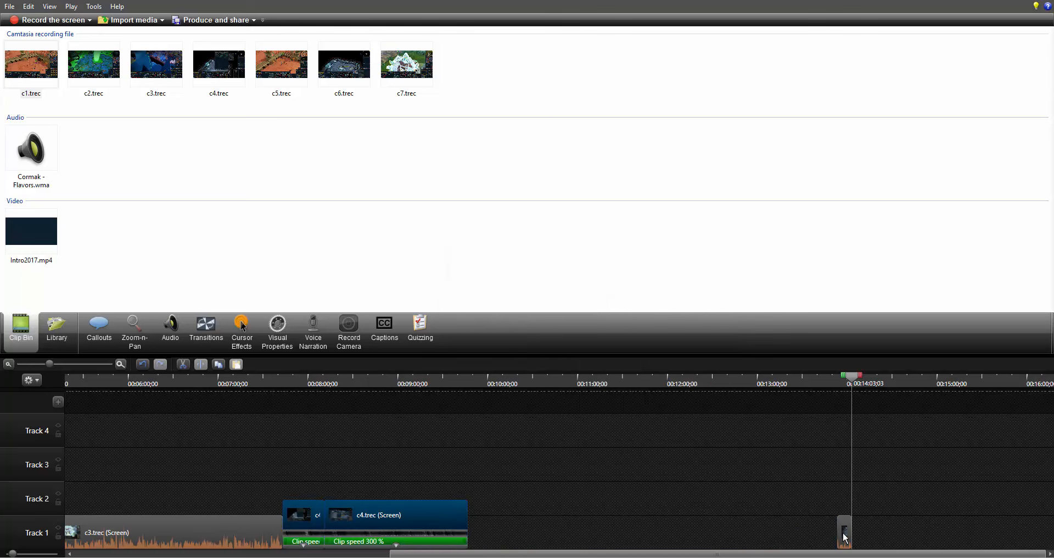
Step: Add c5.trec to Track 1 directly after the last c4.trec piece and enable noise removal on it
drag(281, 64, 508, 543)
click(144, 340)
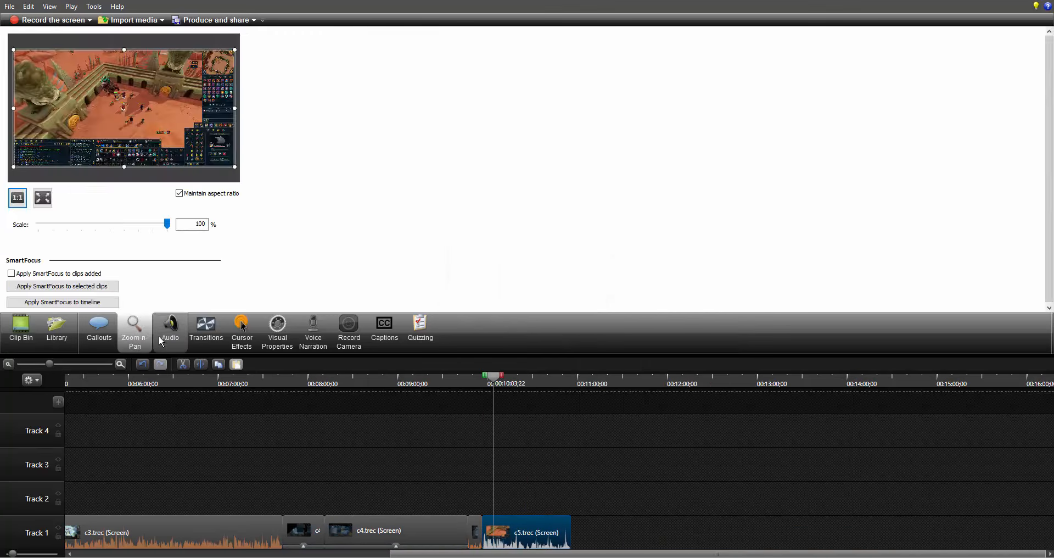
click(169, 338)
click(485, 381)
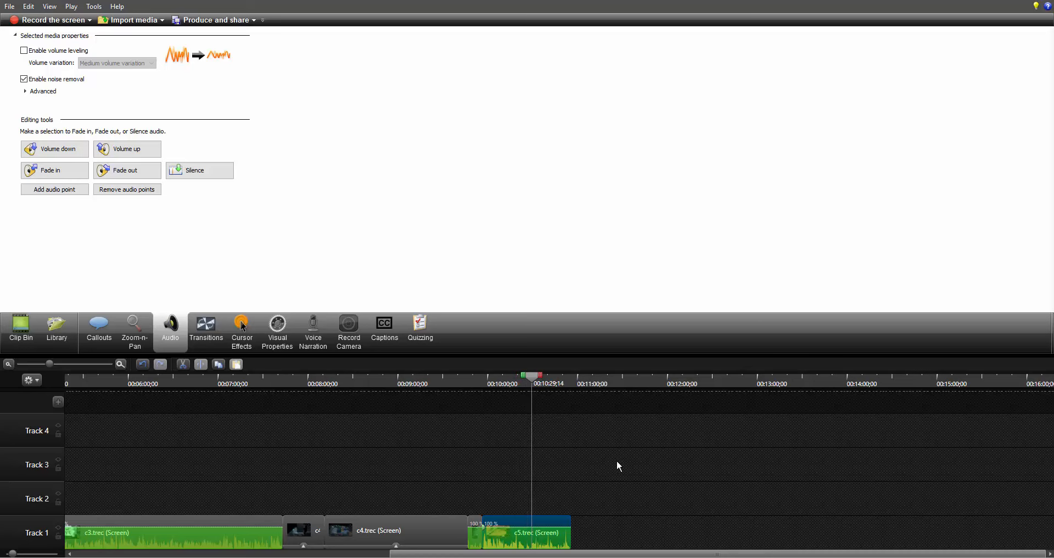
click(551, 380)
drag(555, 384, 572, 380)
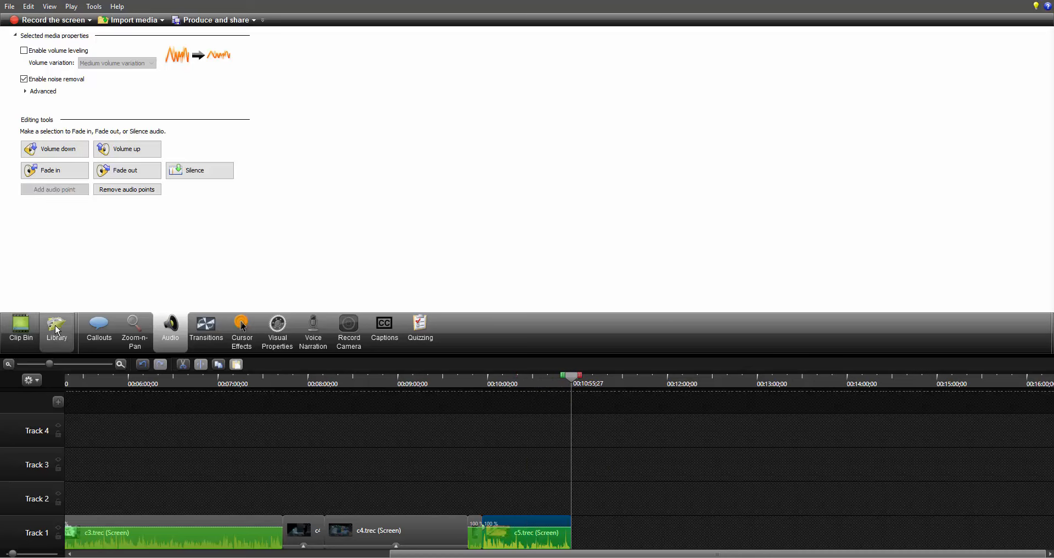
Step: Add c6.trec to Track 1 directly after c5.trec and split it near its start at 0:10:56;16
click(21, 329)
drag(344, 66, 595, 526)
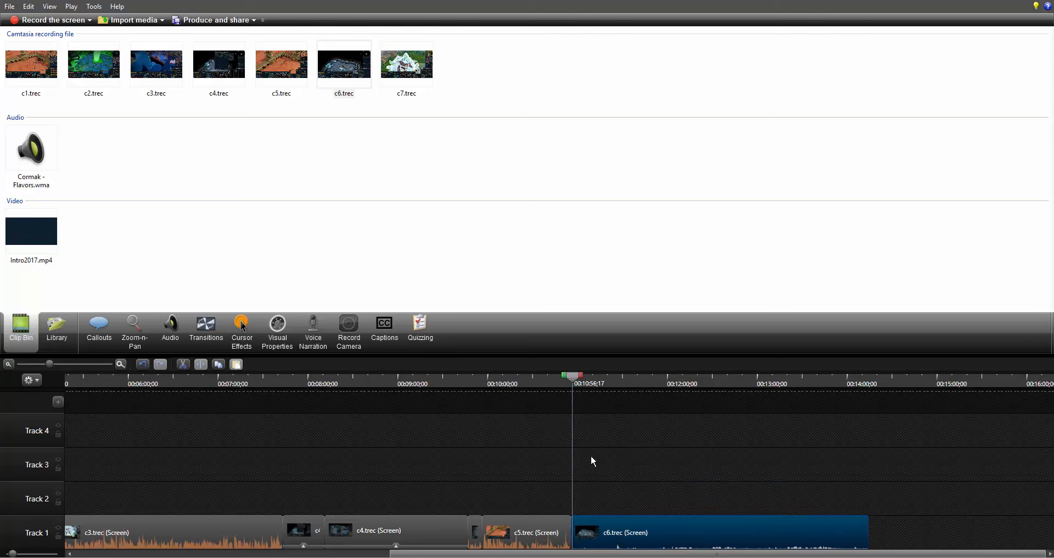
drag(575, 380, 577, 380)
click(619, 540)
key(s)
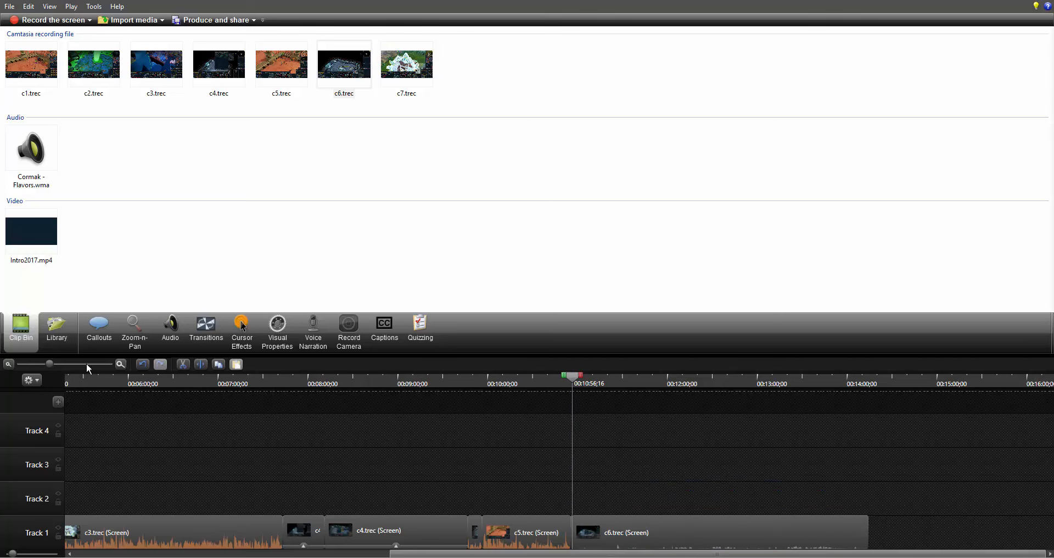
Step: Delete the short opening piece of c6.trec, close the gap to c5.trec, and play back the join
click(104, 364)
click(503, 540)
key(Delete)
drag(593, 543, 522, 546)
drag(553, 377, 464, 378)
key(space)
Step: Check the audio along c6.trec, separate it from the video, and delete it
drag(104, 364, 65, 364)
click(171, 330)
click(652, 462)
click(50, 363)
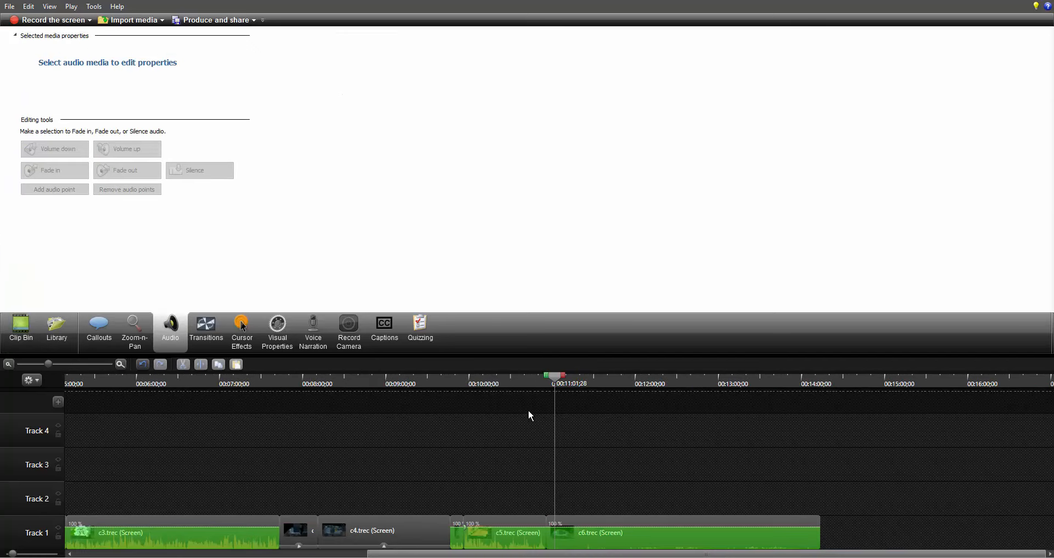
drag(560, 379, 782, 383)
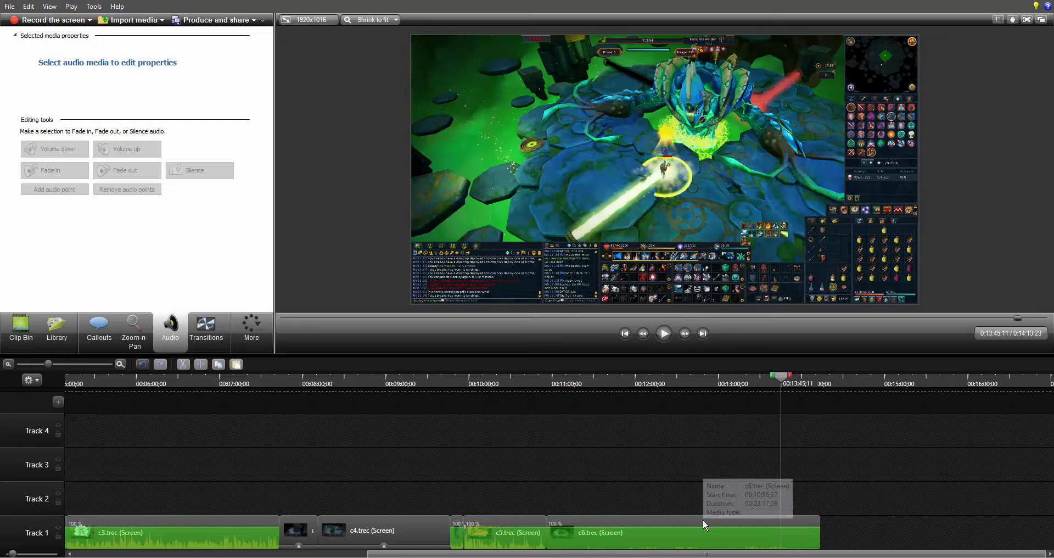
right_click(769, 524)
click(785, 455)
click(671, 488)
key(Delete)
Step: Set the clip speed of the c6.trec screen clip to 200% of the original
right_click(673, 528)
click(703, 437)
text(200)
key(Return)
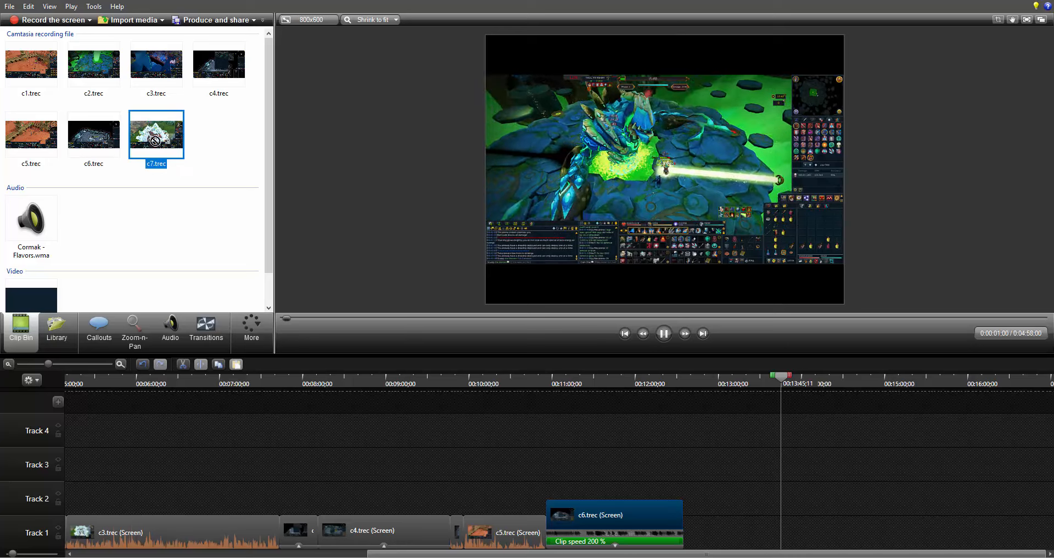
Step: Add c7.trec directly after c6.trec, delete its system audio, and place its screen clip on Track 1
drag(156, 135, 699, 528)
drag(718, 385, 690, 389)
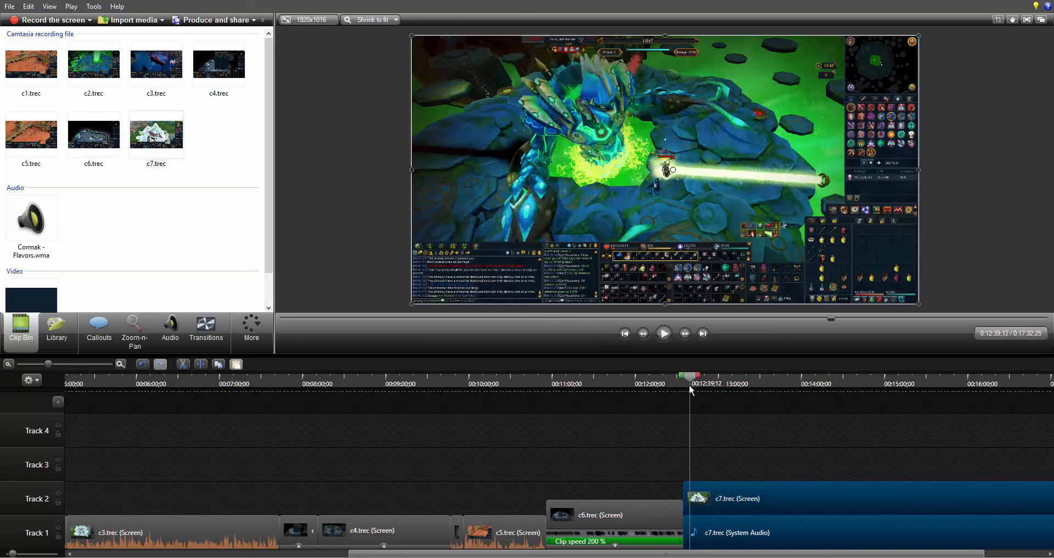
click(86, 363)
drag(553, 383, 434, 383)
click(499, 526)
key(Delete)
drag(500, 507, 500, 531)
Step: Enable noise removal on c7.trec and cut off its opening up to 0:12:35;07, leaving no gap after c6.trec
click(170, 329)
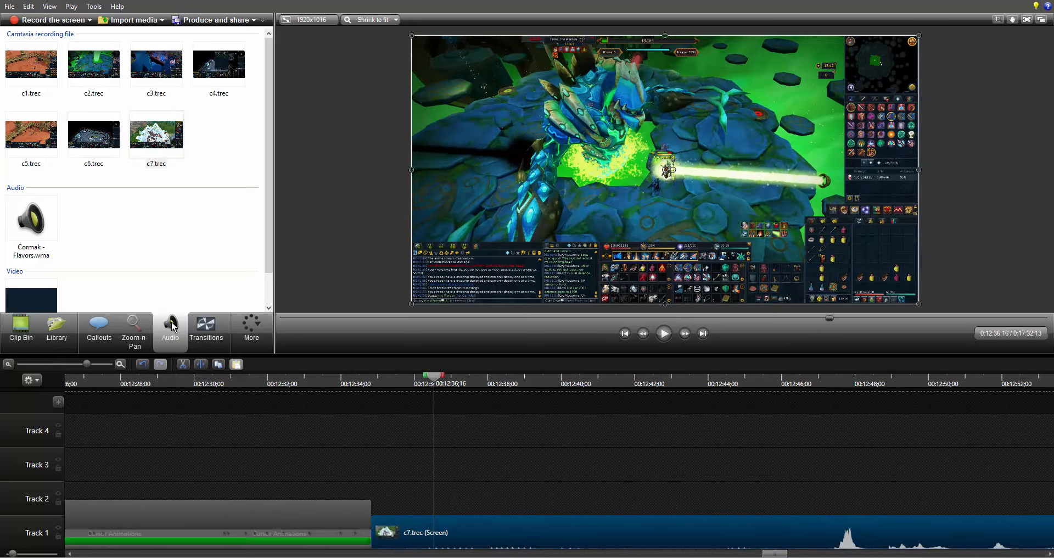
click(27, 79)
drag(435, 379, 387, 380)
key(s)
click(383, 544)
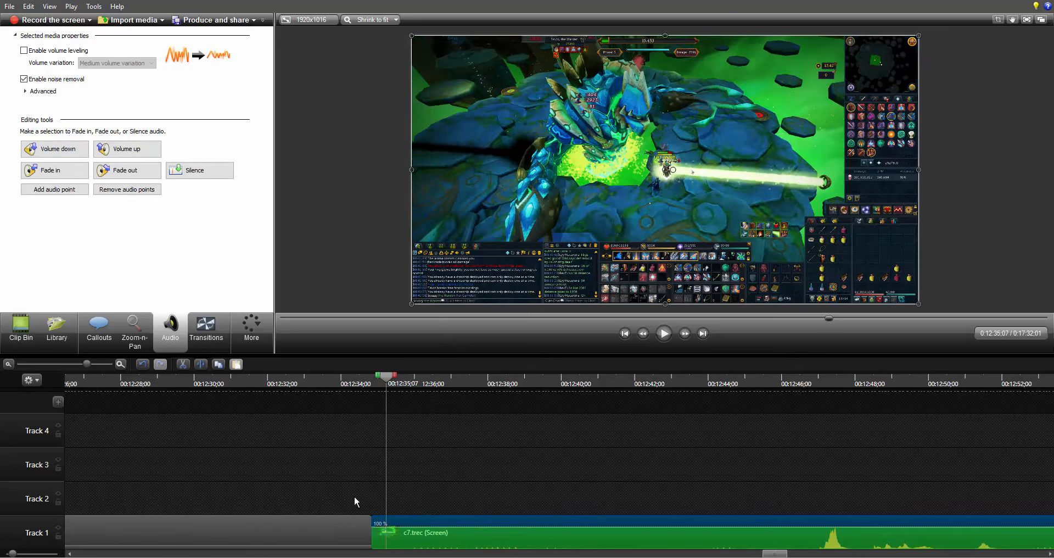
drag(87, 364, 49, 363)
drag(550, 380, 580, 382)
drag(662, 389, 673, 389)
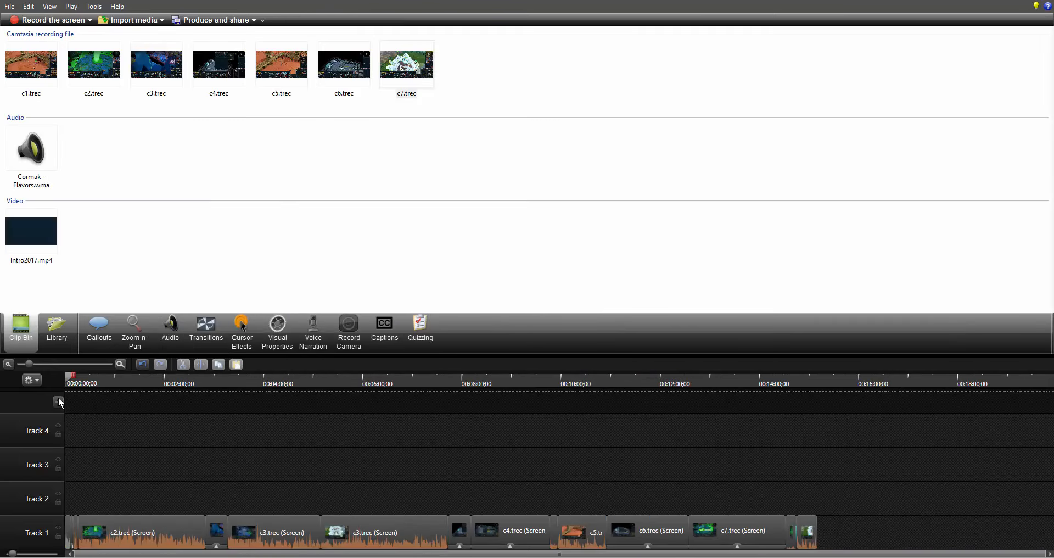
Step: Review the assembled Track 1 clips from the timeline start through the c3.trec pieces to the first c4.trec piece
drag(70, 386, 44, 398)
drag(68, 380, 230, 404)
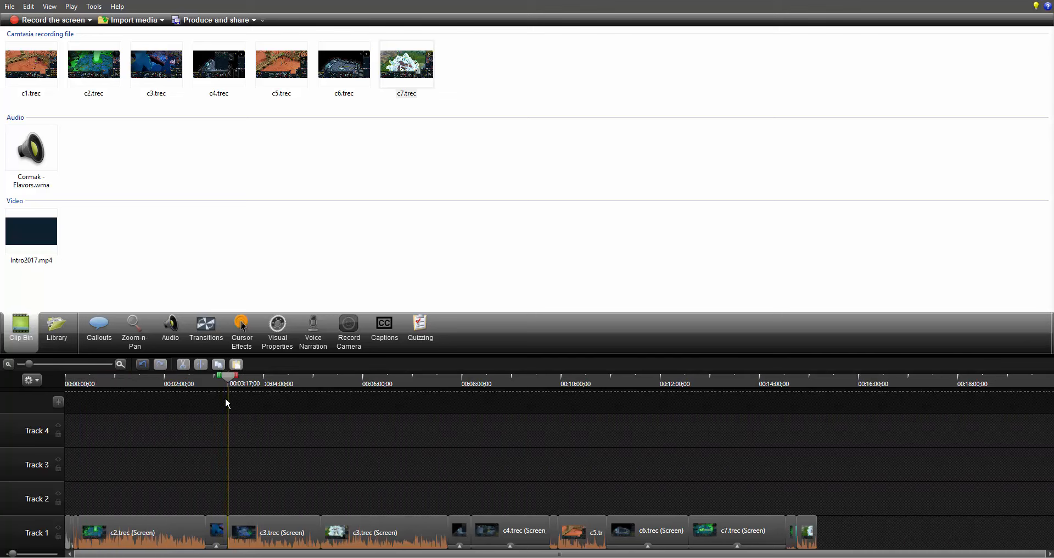
right_click(214, 528)
click(188, 486)
drag(230, 379, 268, 387)
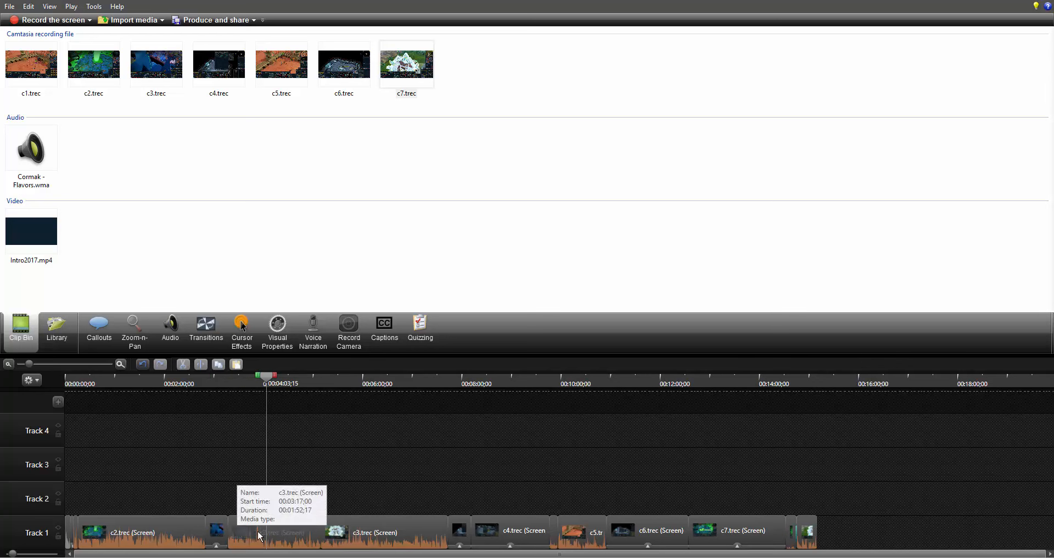
drag(267, 387, 331, 484)
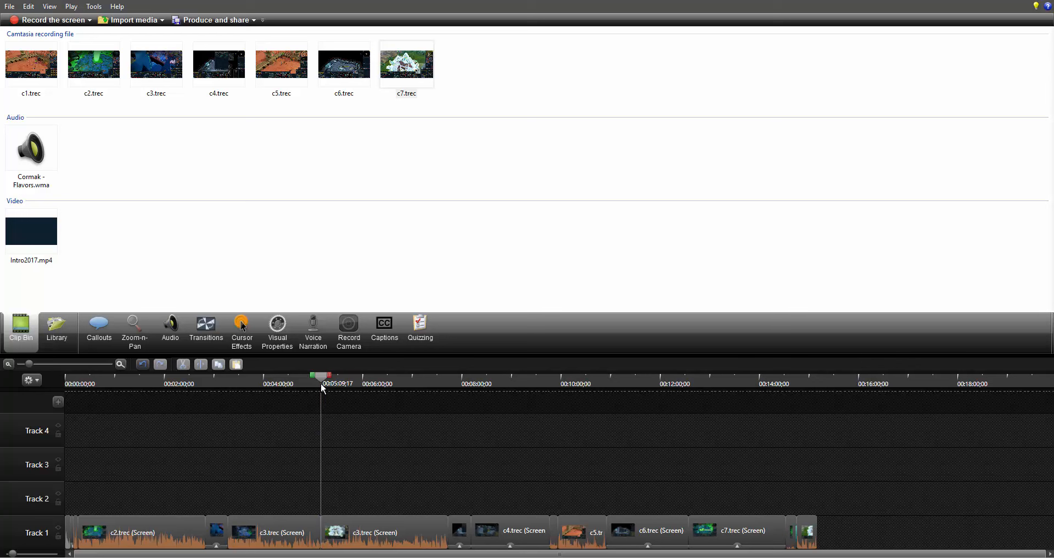
drag(324, 383, 458, 397)
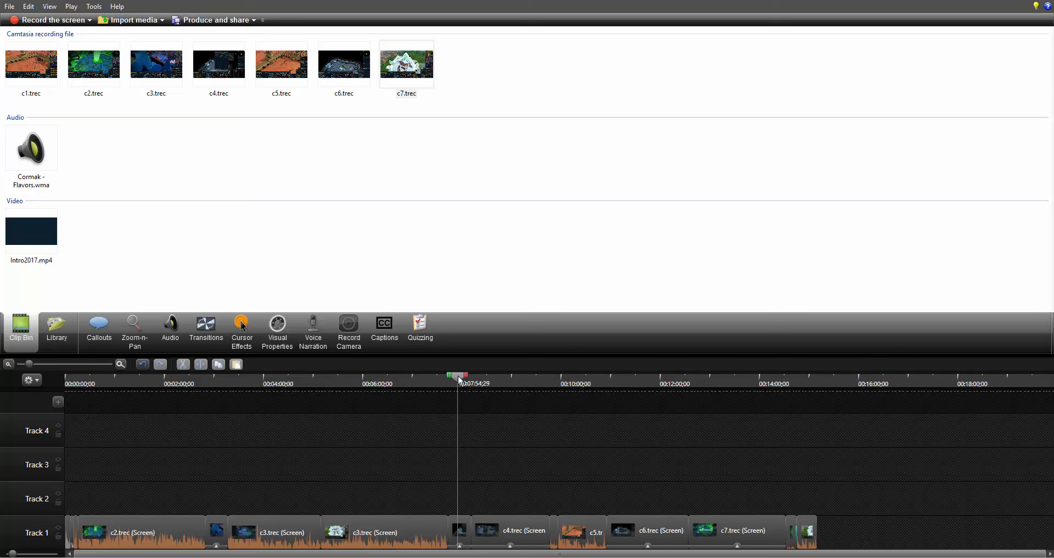
Step: Add _Endscreenoutro from the library to the end of Track 1 at 0:15:10;09, directly after the last clip
drag(461, 380, 555, 390)
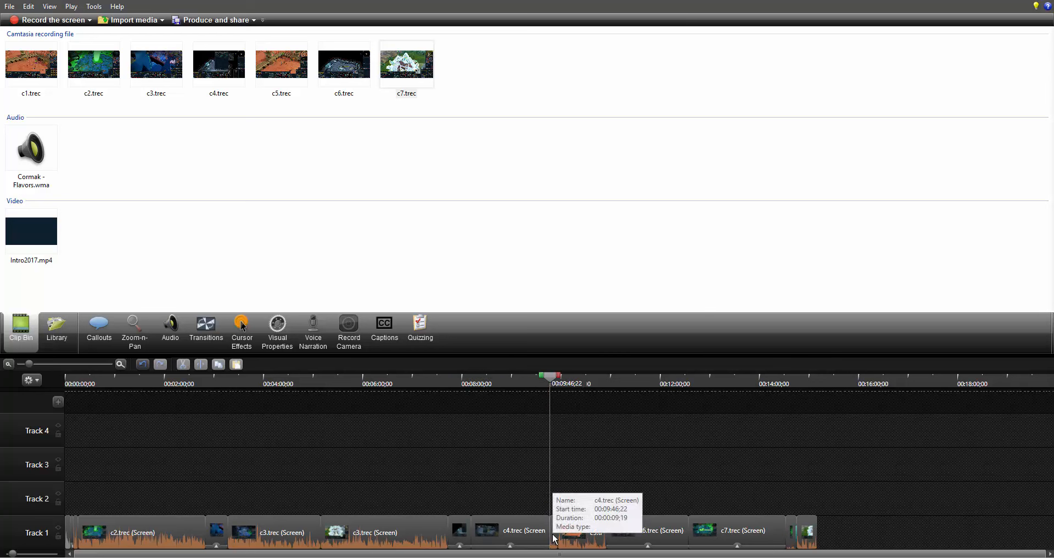
drag(554, 385, 559, 385)
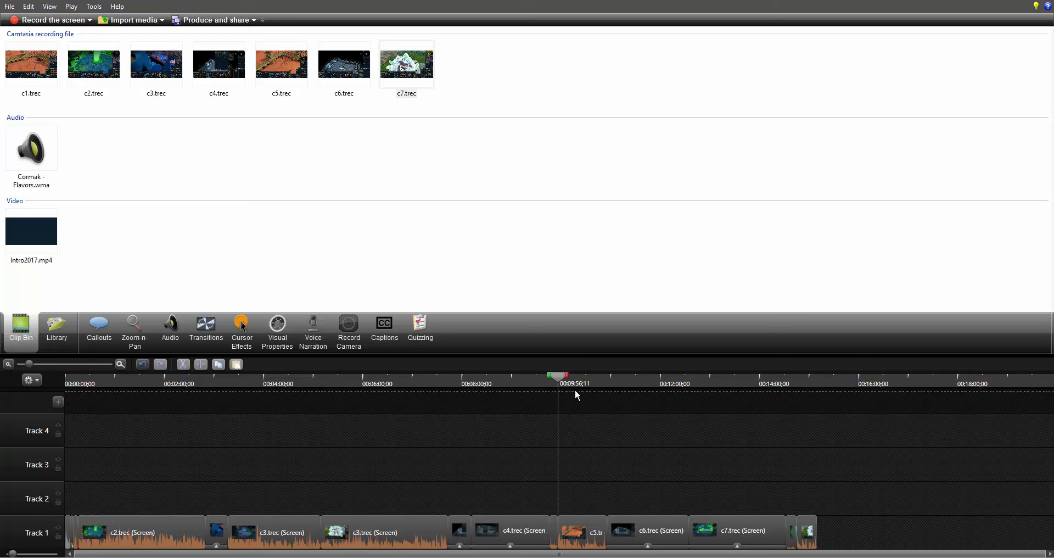
drag(564, 383, 820, 412)
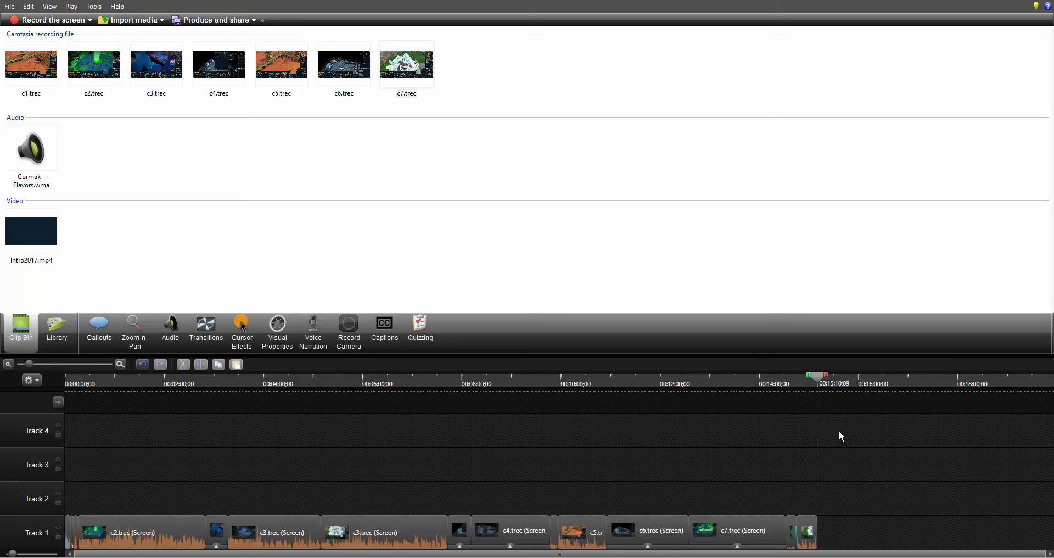
drag(822, 378, 822, 400)
click(55, 332)
click(54, 249)
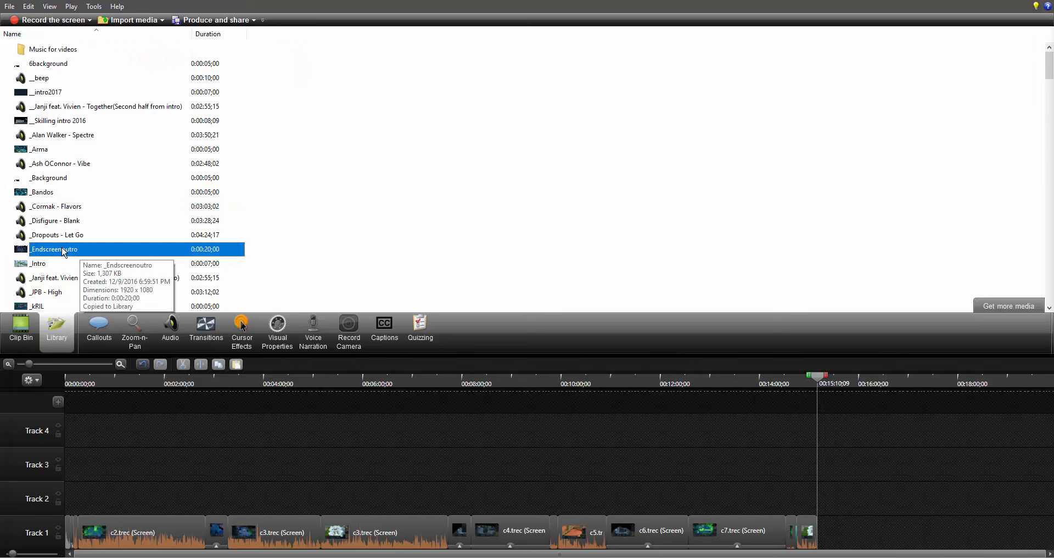
right_click(77, 251)
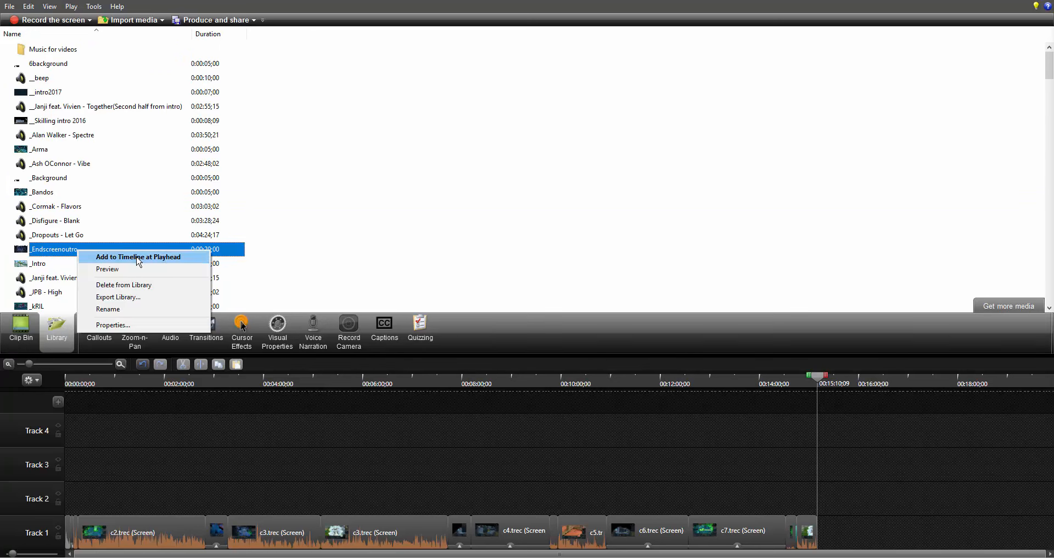
click(138, 258)
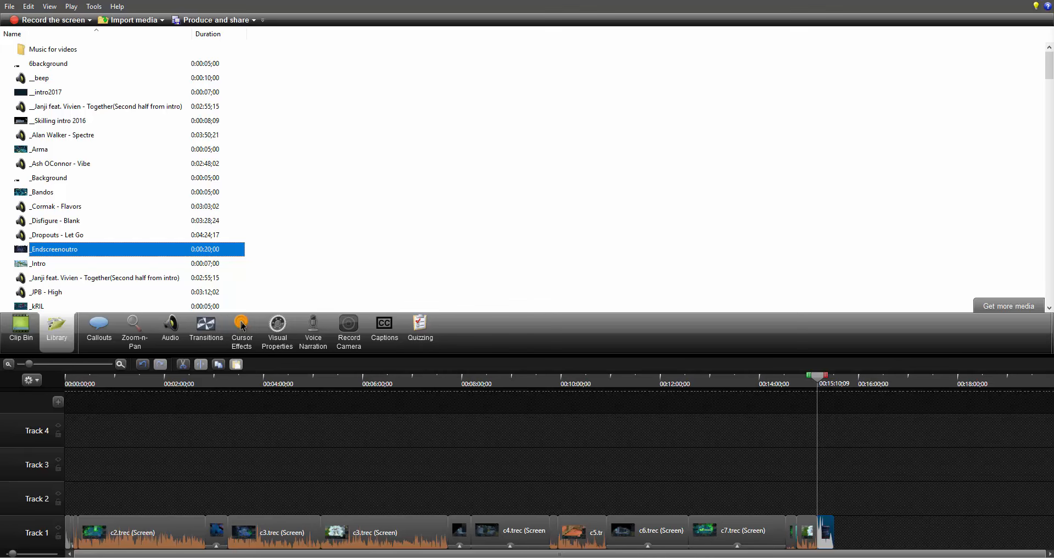
key(Escape)
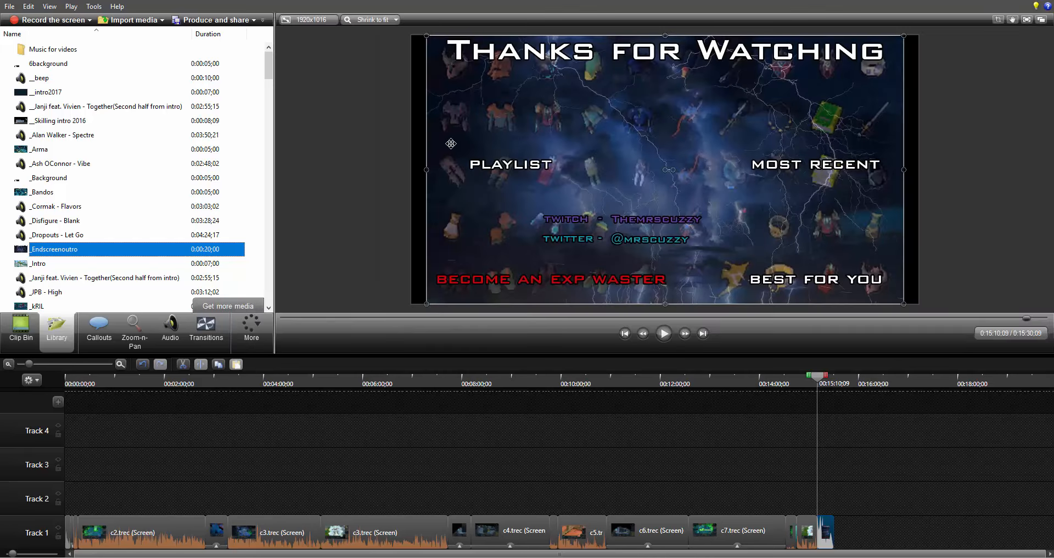
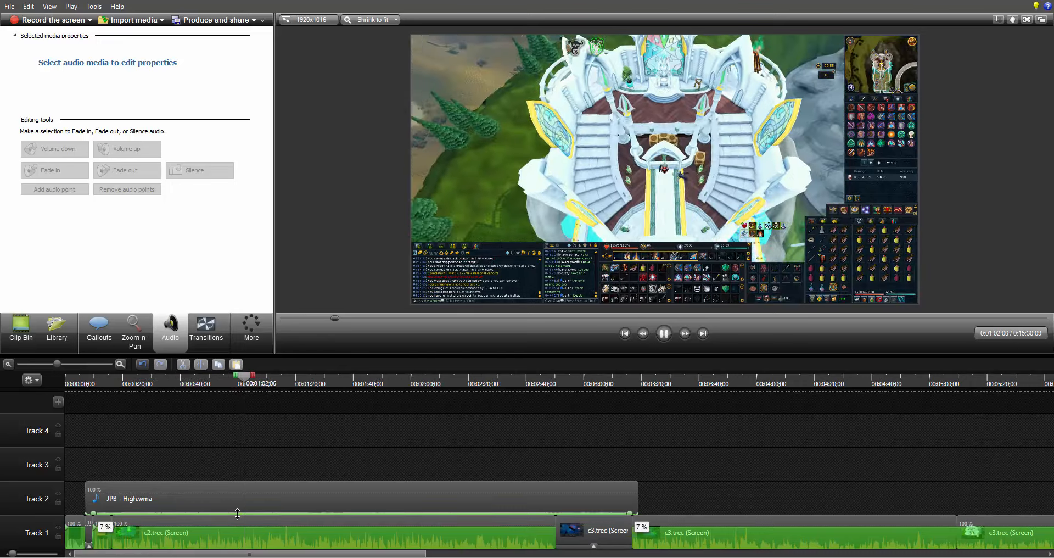
Step: Use audio points to raise JPB - High.wma over the sped-up first c3.trec piece and start its closing fade slightly earlier
right_click(555, 509)
click(583, 499)
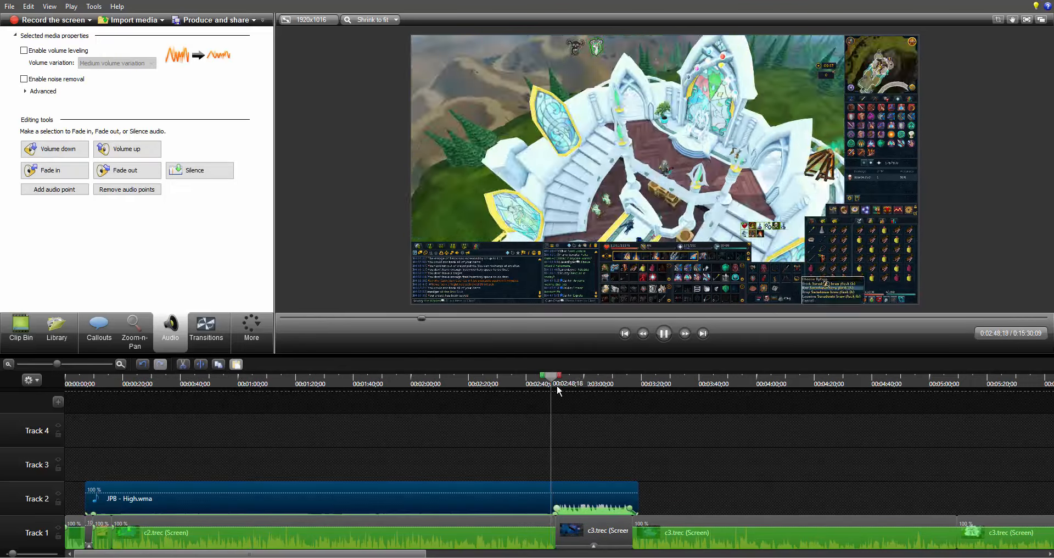
key(space)
scroll(541, 496, up, 5)
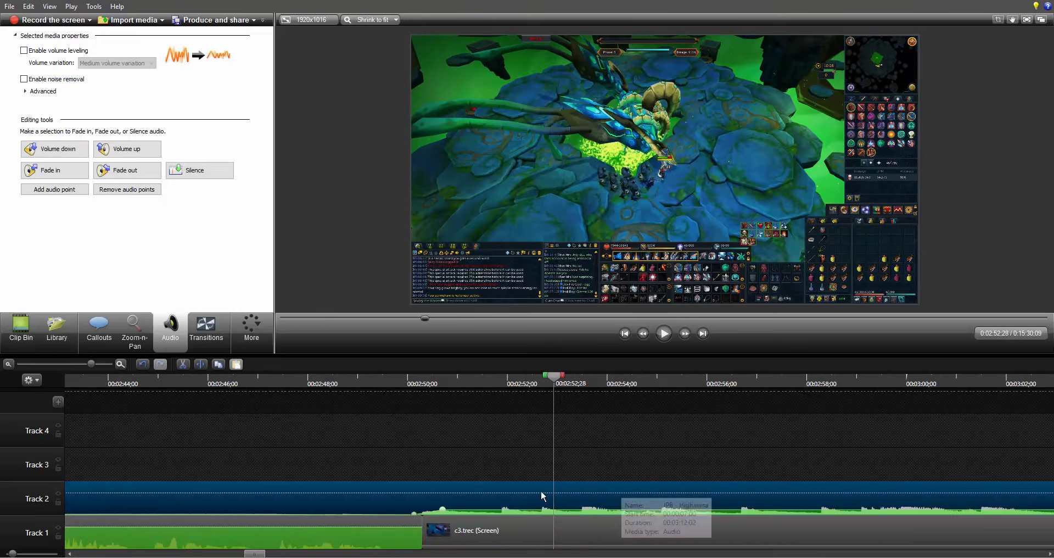
click(70, 364)
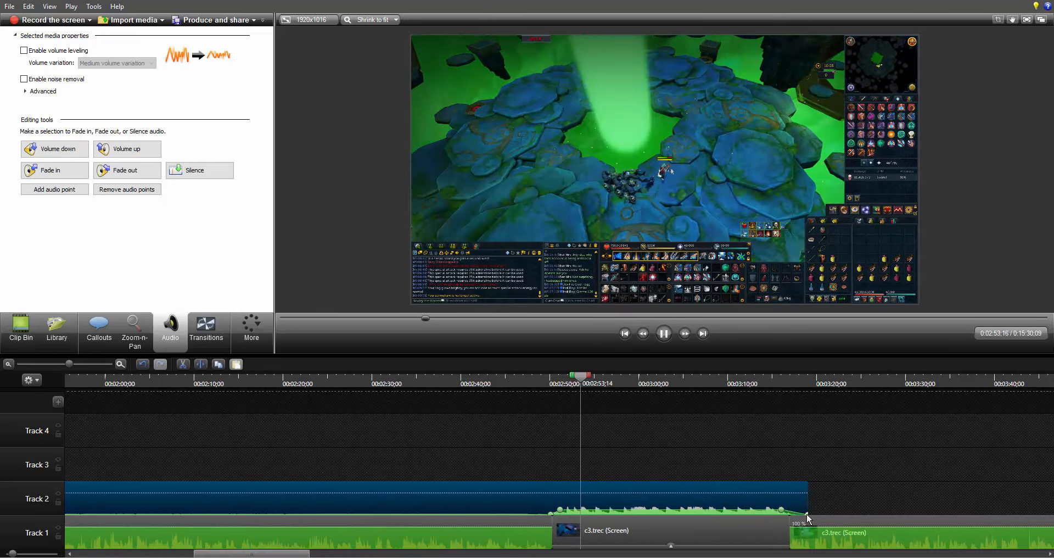
drag(782, 513, 779, 513)
click(813, 460)
key(space)
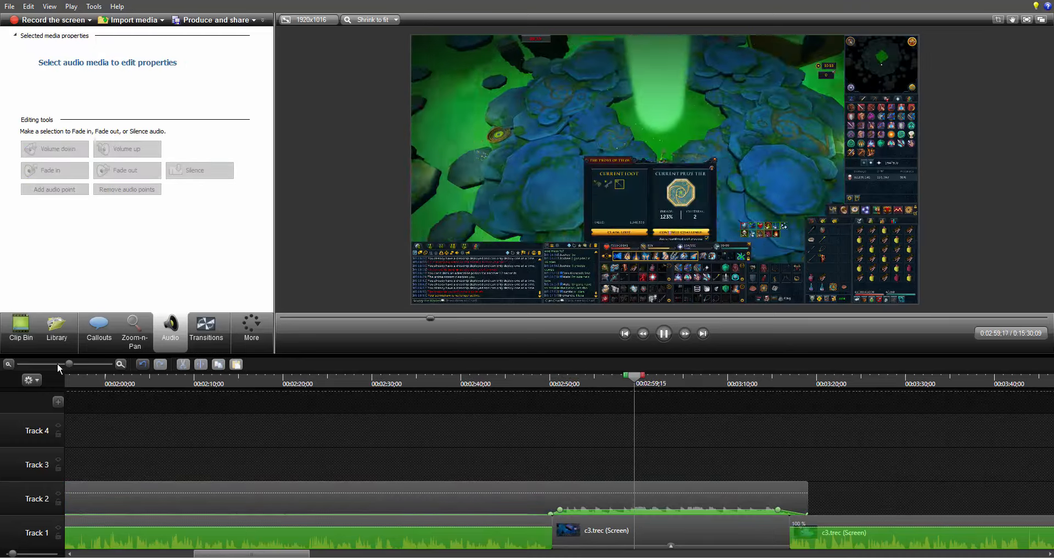
Step: Add Vexento - Worlds Away from the library to Track 2, directly after JPB - High.wma
click(57, 364)
click(57, 329)
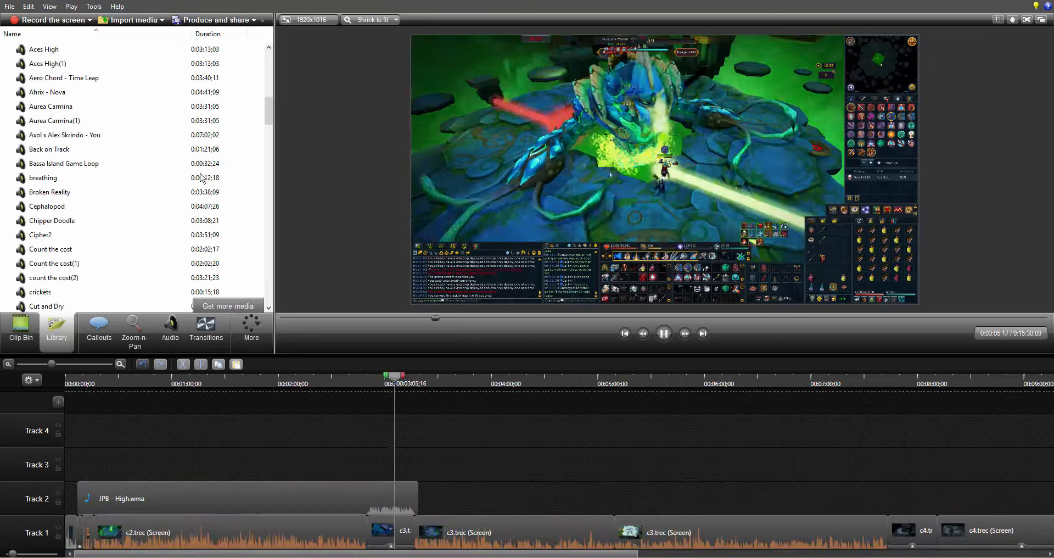
drag(269, 111, 282, 286)
right_click(96, 234)
click(165, 242)
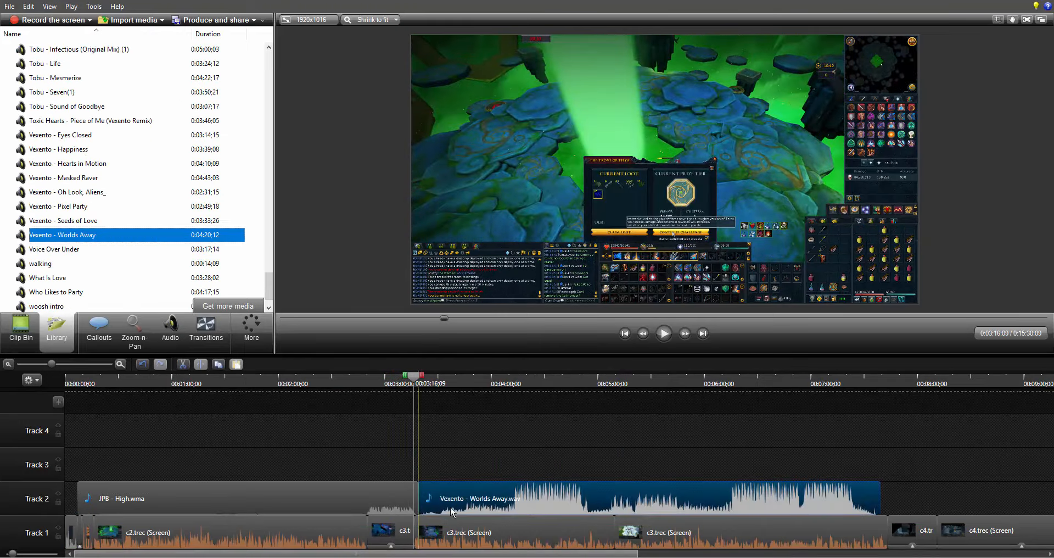
Step: Give Vexento - Worlds Away.wav a fade-in and a fade-out, and lower its overall volume beneath the narration
click(134, 331)
click(170, 329)
click(127, 170)
click(54, 171)
key(space)
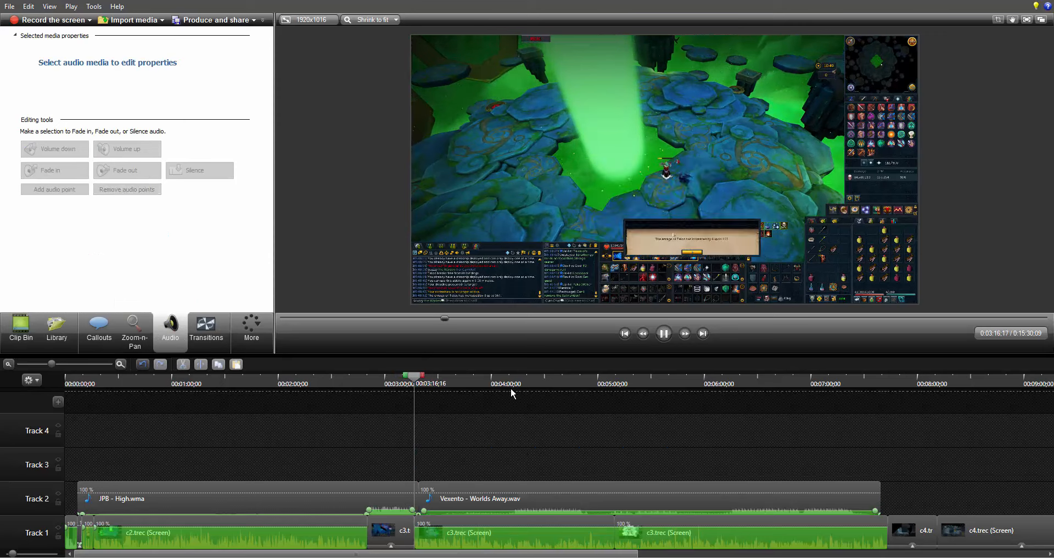
Step: Lower Vexento - Worlds Away.wav with audio points over its loud passage from about 0:04:12 to 0:04:55
drag(593, 553, 635, 553)
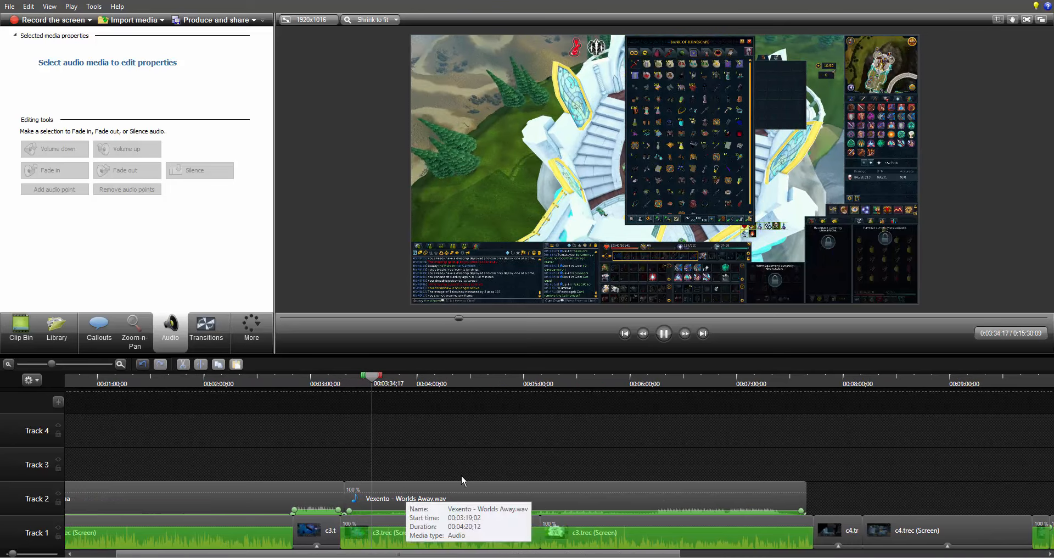
click(439, 384)
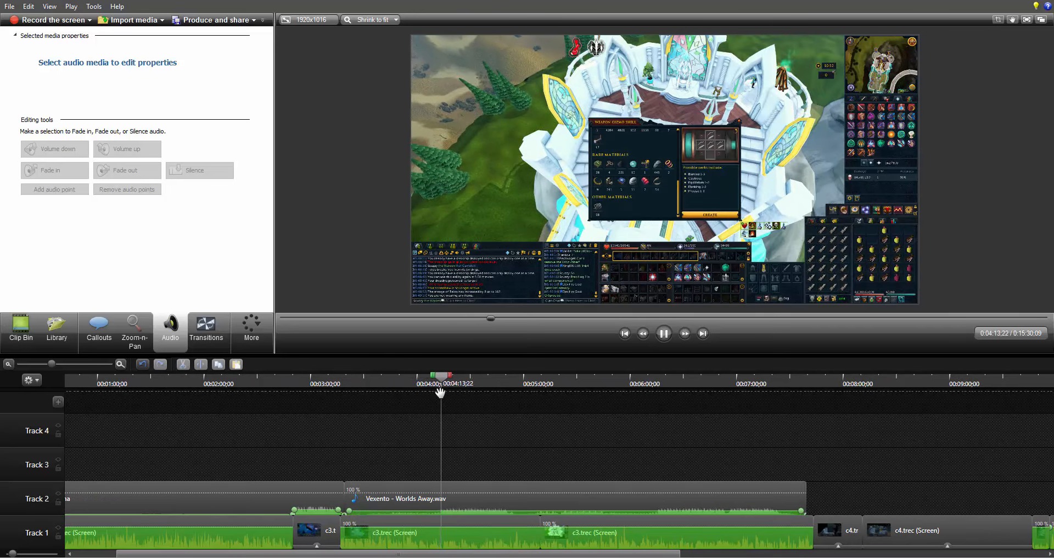
right_click(439, 502)
click(489, 534)
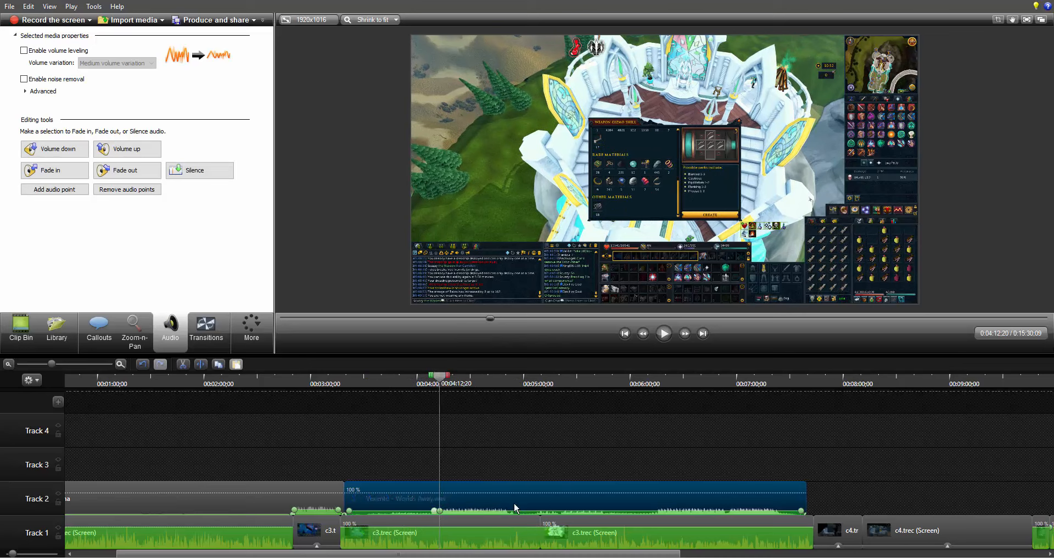
right_click(514, 508)
click(530, 498)
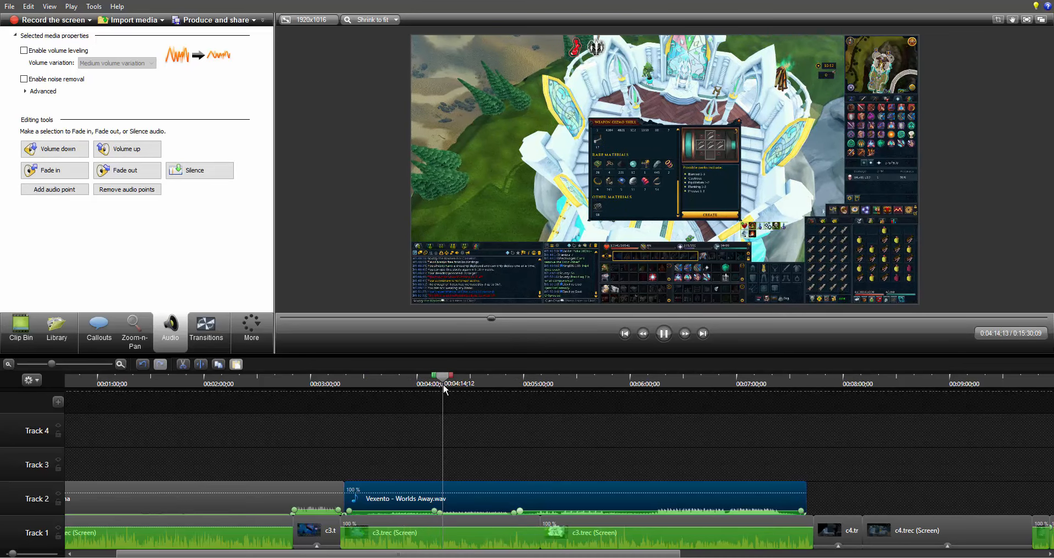
Step: Add further audio points to Vexento - Worlds Away.wav to lower its remaining loud passages from about 0:05:10 to near its end
drag(442, 382, 553, 387)
right_click(540, 507)
click(552, 500)
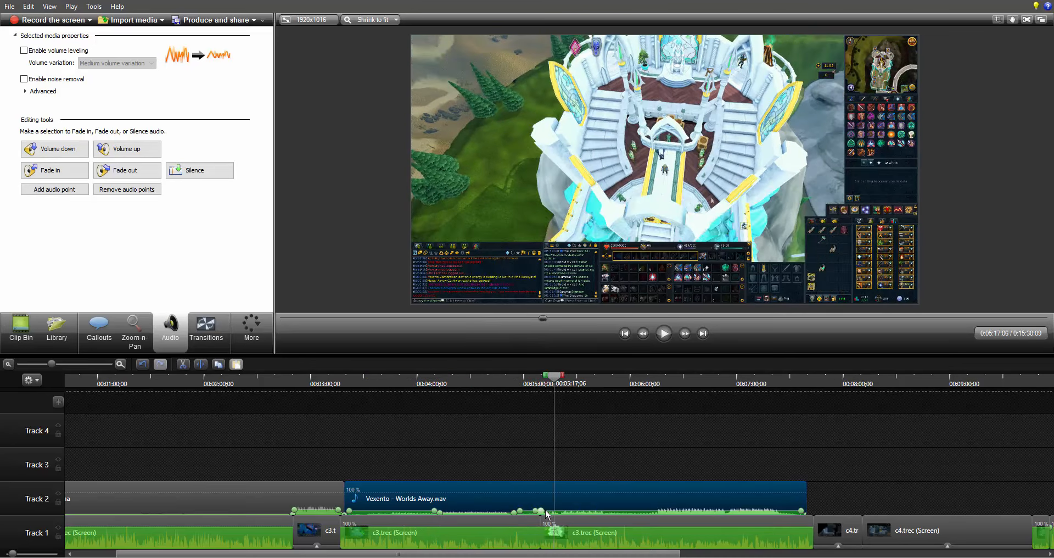
right_click(615, 509)
click(624, 501)
mouse_move(553, 384)
mouse_down()
mouse_move(657, 384)
mouse_move(540, 385)
mouse_up()
right_click(654, 510)
click(663, 501)
right_click(781, 510)
click(790, 501)
key(space)
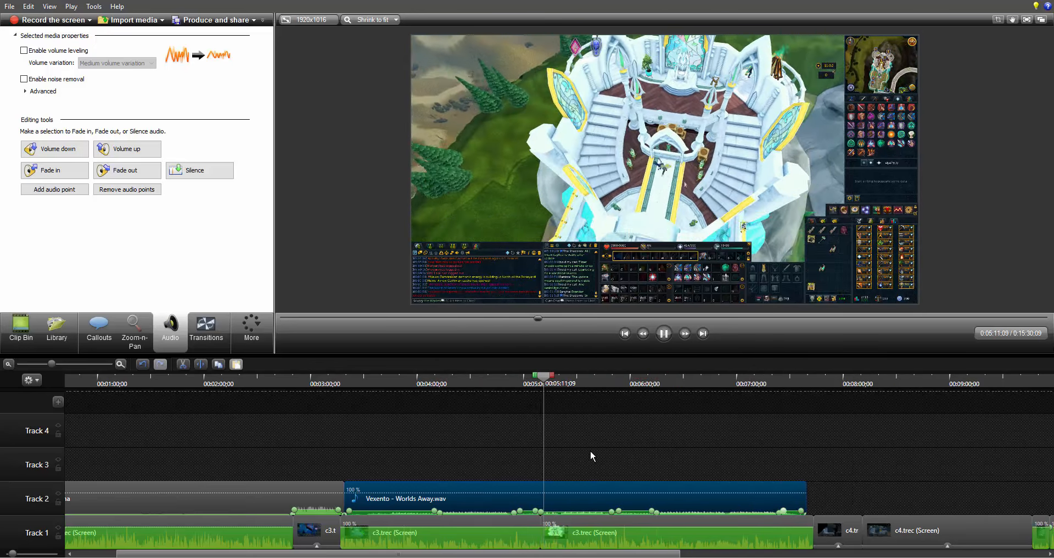
Step: Add Vexento - Seeds of Love from the library to Track 2 directly after Worlds Away, with a fade-in at its start
click(592, 450)
drag(543, 553, 649, 542)
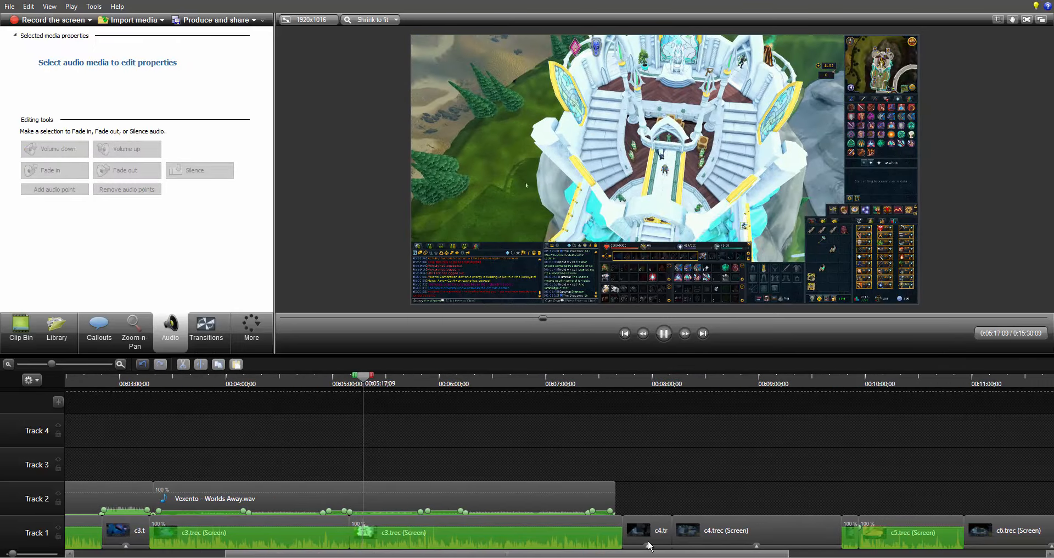
click(428, 383)
click(470, 387)
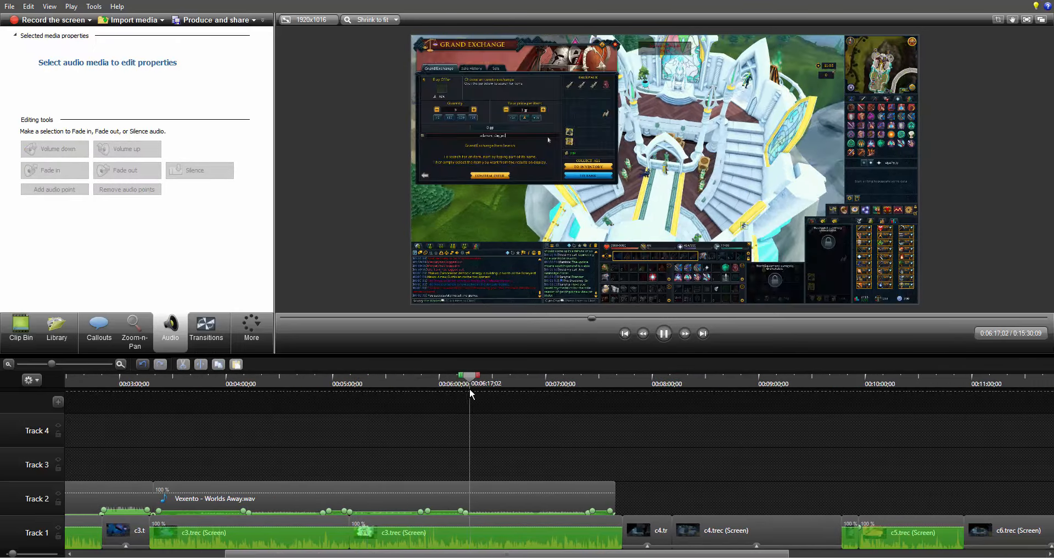
click(571, 388)
click(57, 330)
click(98, 221)
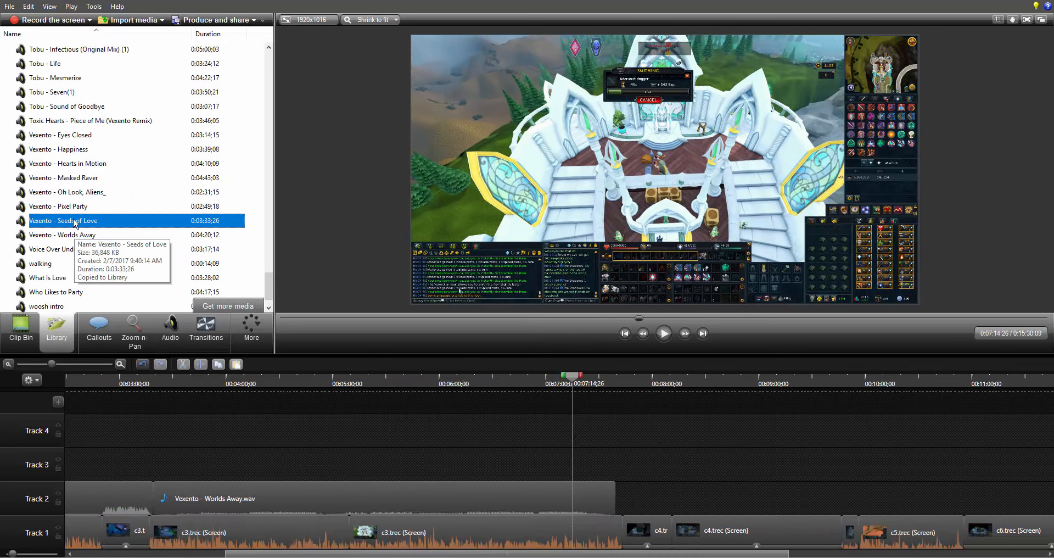
right_click(97, 222)
click(111, 228)
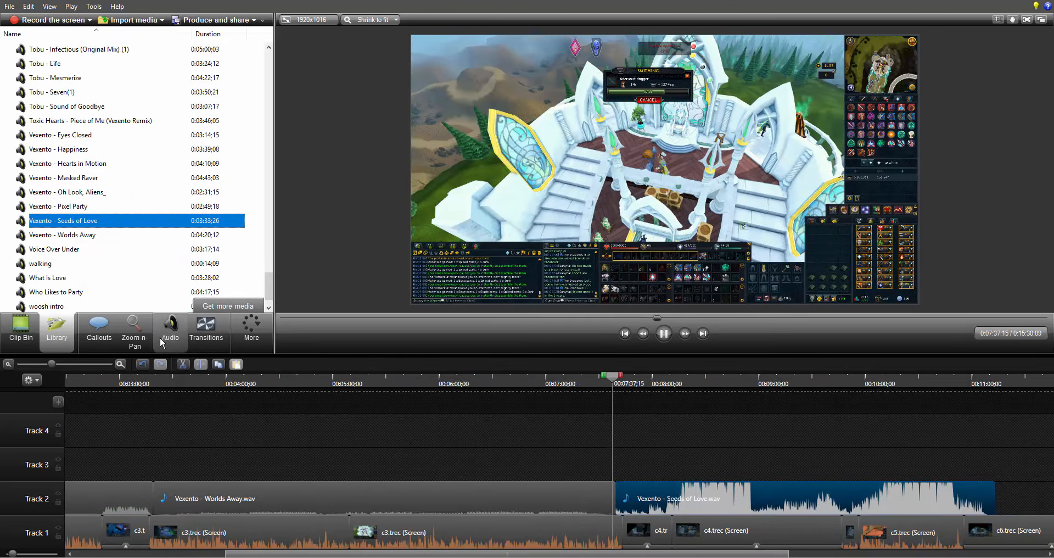
click(165, 332)
click(624, 426)
key(space)
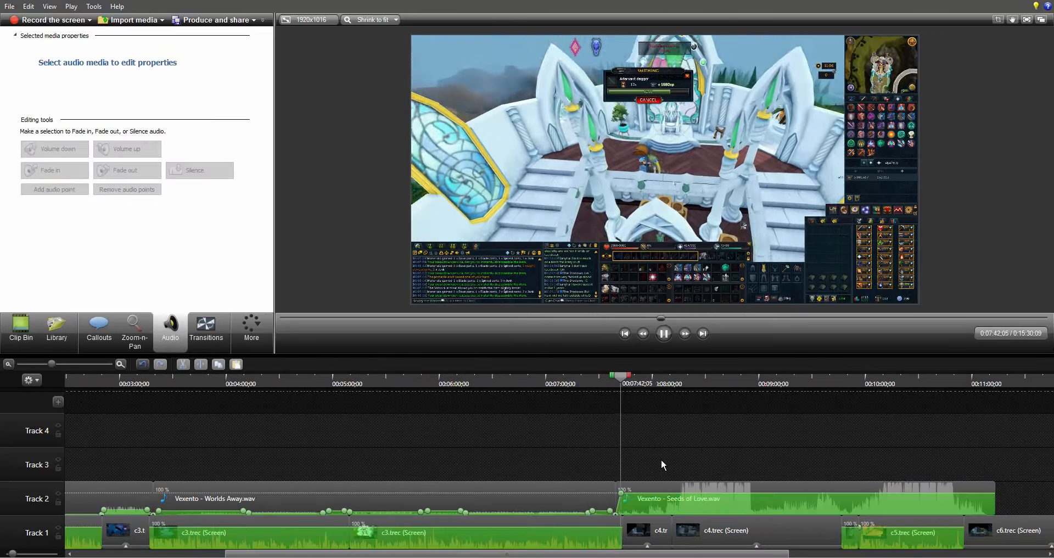
Step: Move the playhead to 0:07:45;17 in the first c4.trec piece and open the Zoom-n-Pan settings
drag(659, 554, 715, 554)
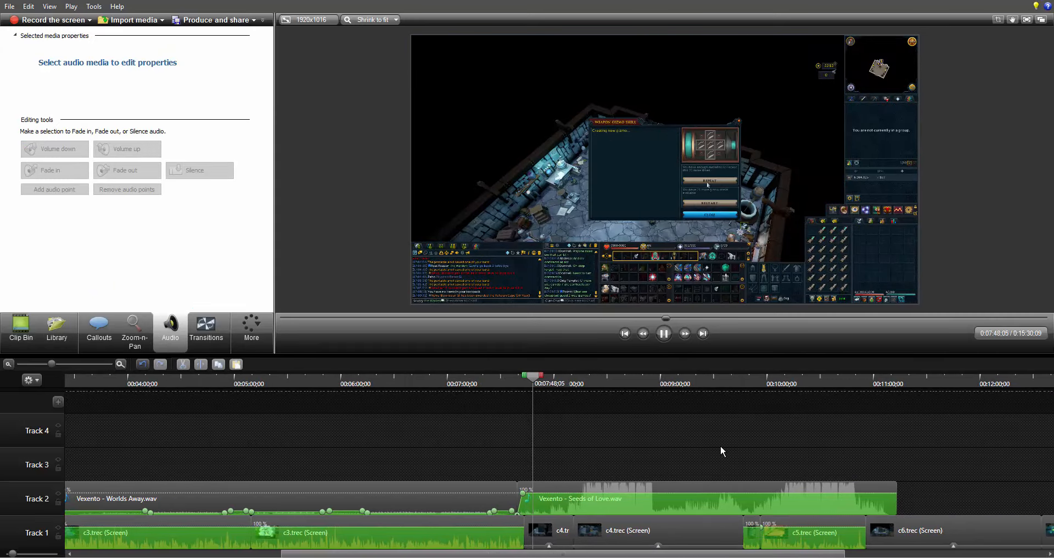
drag(540, 378, 529, 381)
key(space)
click(133, 325)
drag(234, 50, 152, 116)
key(space)
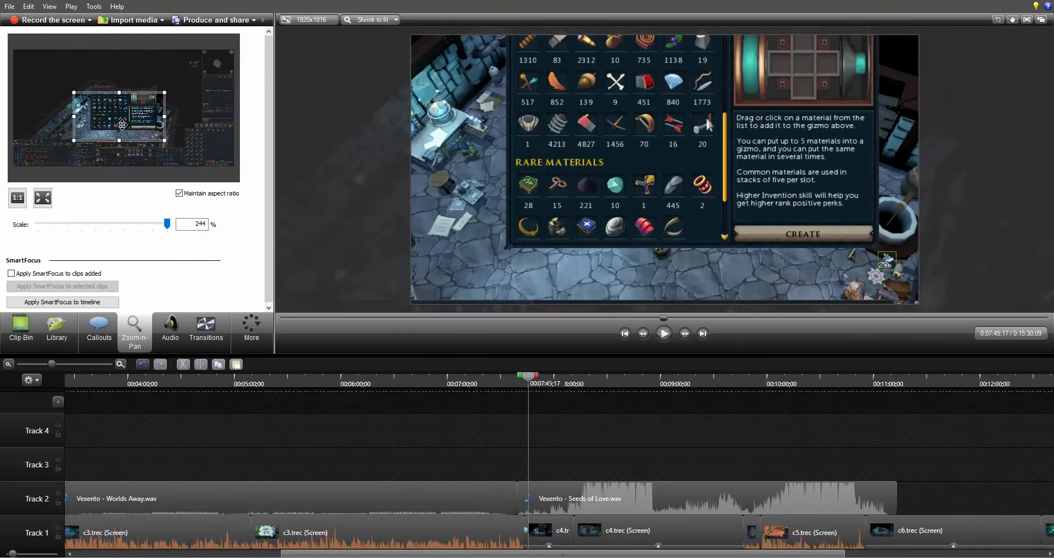
click(75, 364)
click(527, 530)
key(Delete)
Step: Zoom the first c4.trec piece to 207% around the Weapon Gizmo Shell window at 0:07:45;17, and play the zoom back
drag(234, 50, 120, 110)
drag(85, 130, 139, 102)
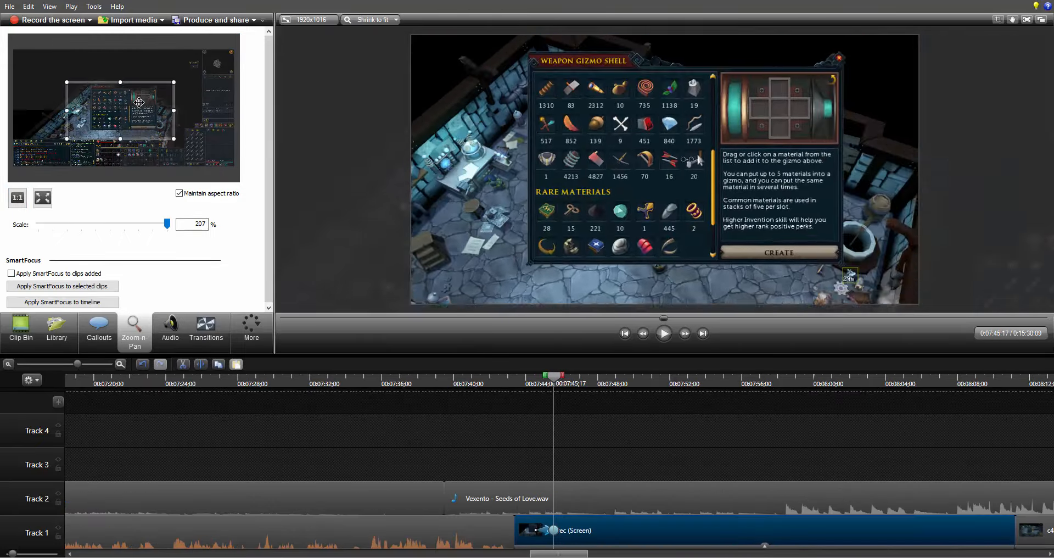
click(528, 384)
key(space)
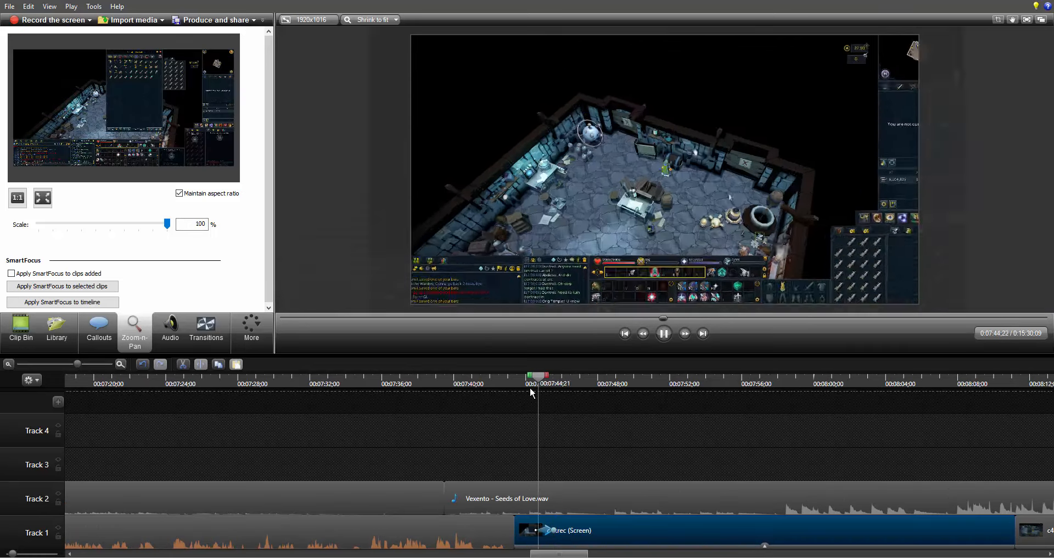
Step: Apply the same zoom animation to the start of the second c4.trec piece and play back the preceding section
click(59, 364)
drag(586, 554, 643, 554)
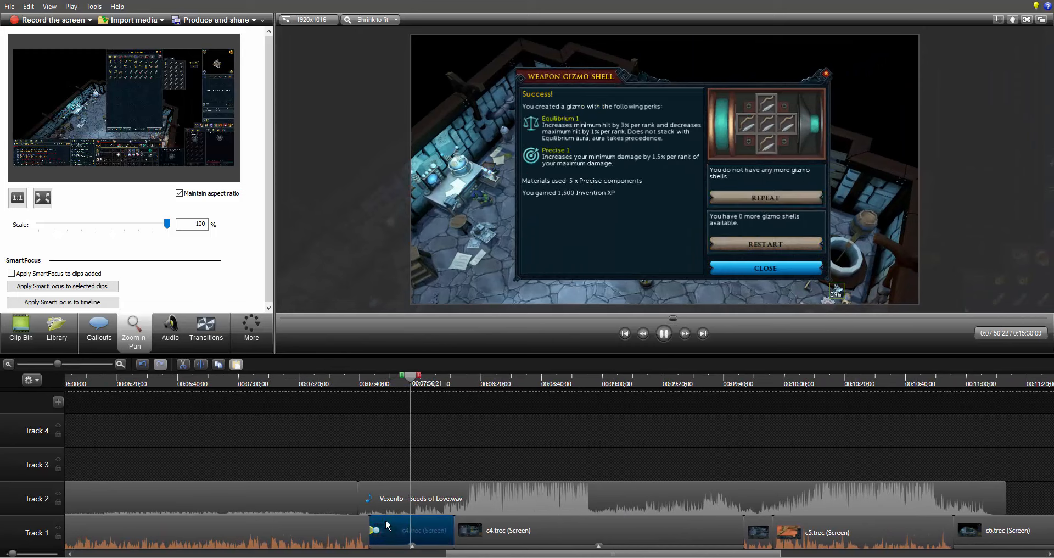
mouse_move(413, 377)
mouse_down()
mouse_move(468, 380)
mouse_move(403, 383)
mouse_up()
click(476, 535)
key(space)
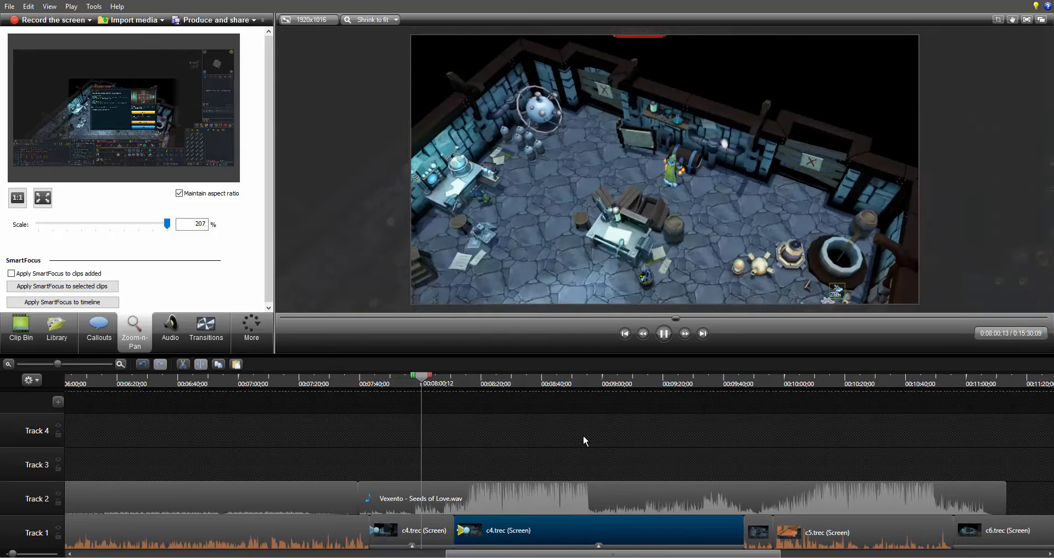
Step: Zoom the first c4.trec piece back out to 100% at 0:07:56;15 and play the result
drag(428, 379, 412, 385)
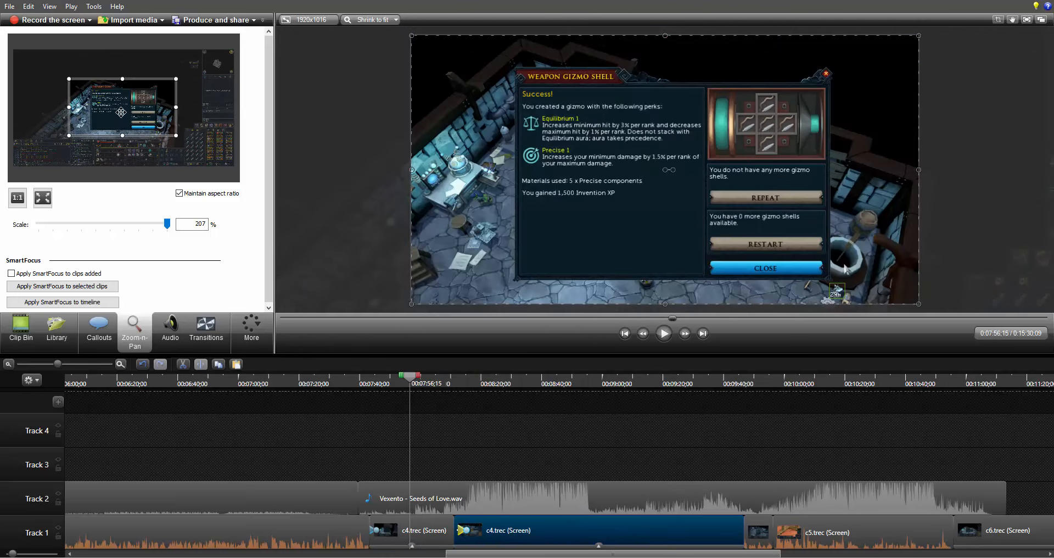
click(516, 450)
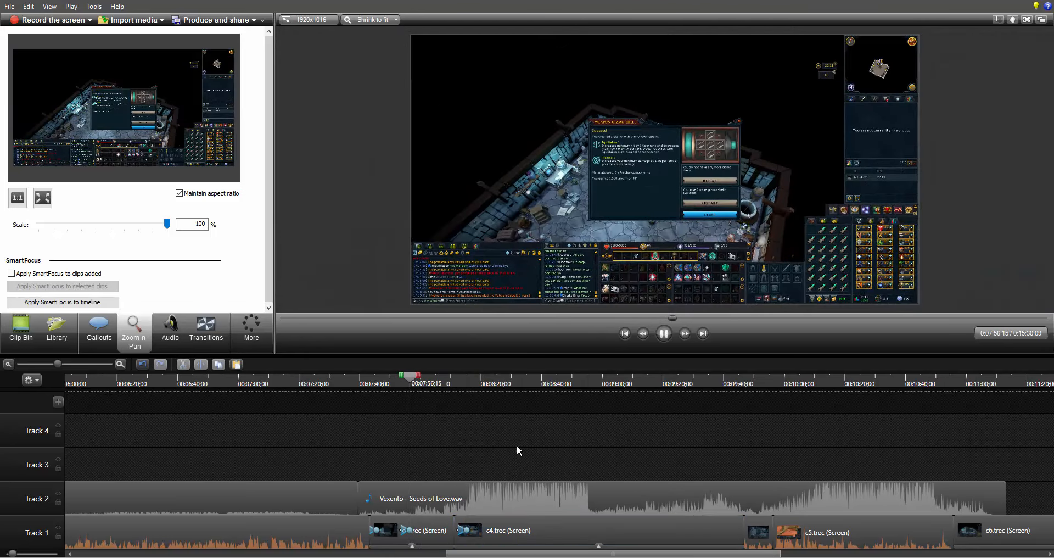
key(space)
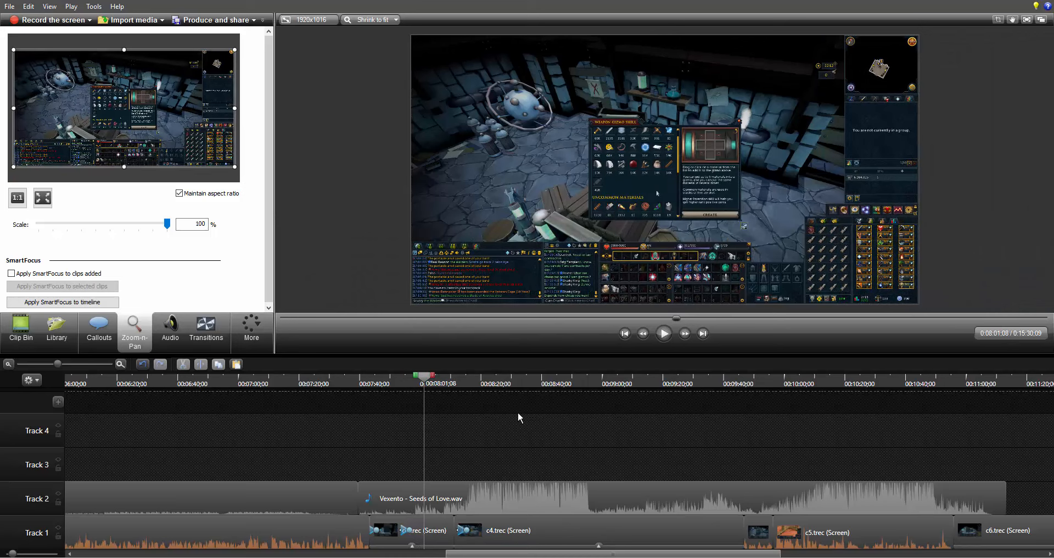
Step: Copy the opening zoom animation of the first c4.trec piece, paste it near 0:08:00, and play it back
drag(424, 380, 419, 382)
key(space)
key(space)
key(space)
click(373, 529)
key(ctrl+c)
key(ctrl+v)
key(space)
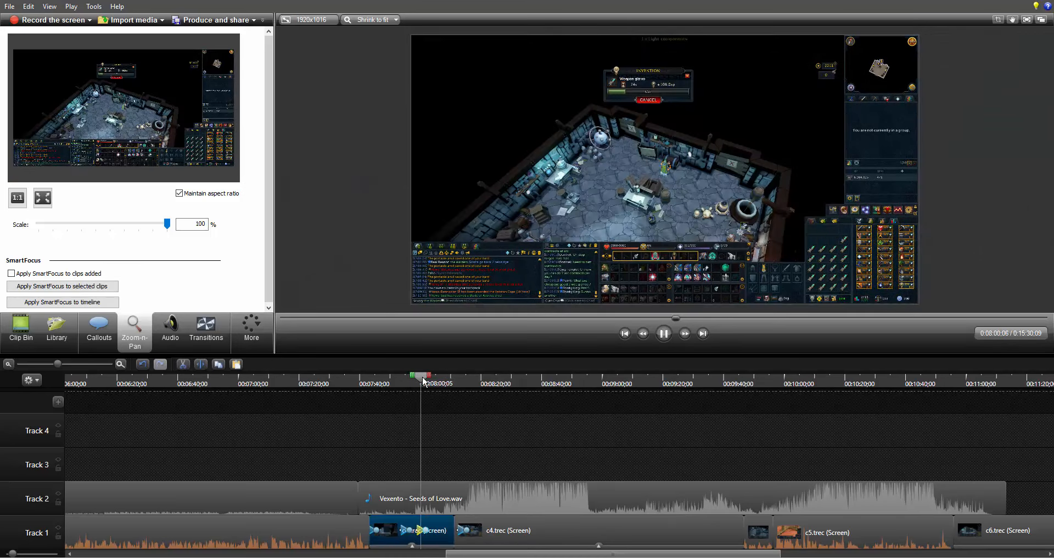
click(526, 424)
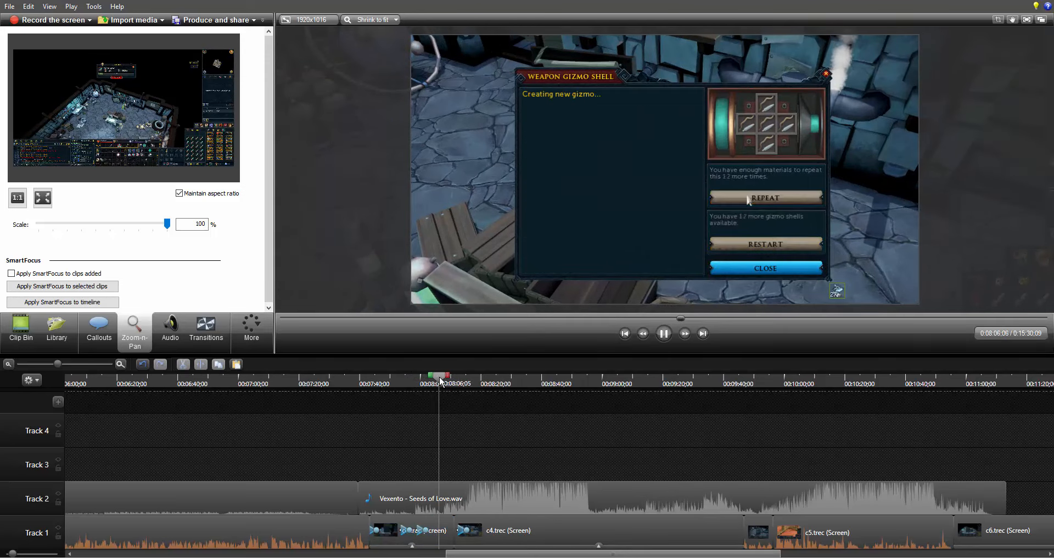
Step: Zoom the first c4.trec piece back out to 100% near 0:08:10 and play the result
key(space)
mouse_move(134, 113)
mouse_down()
mouse_move(80, 87)
mouse_move(234, 156)
mouse_up()
key(space)
key(space)
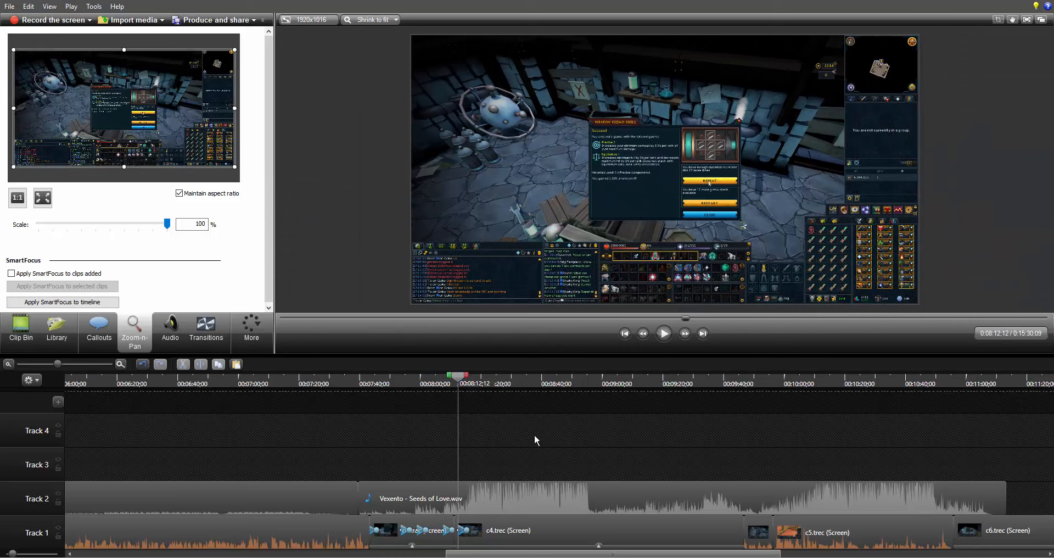
Step: Shift the zoom animation of the second c4.trec piece back to the clip's start and play it back
drag(462, 531, 458, 531)
click(449, 383)
key(space)
drag(57, 364, 91, 364)
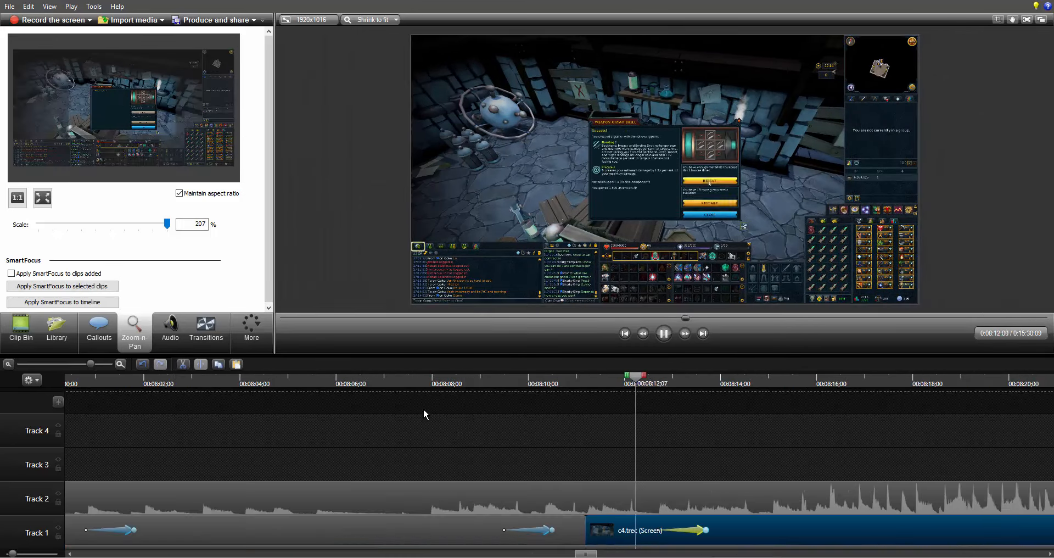
key(space)
click(584, 380)
key(space)
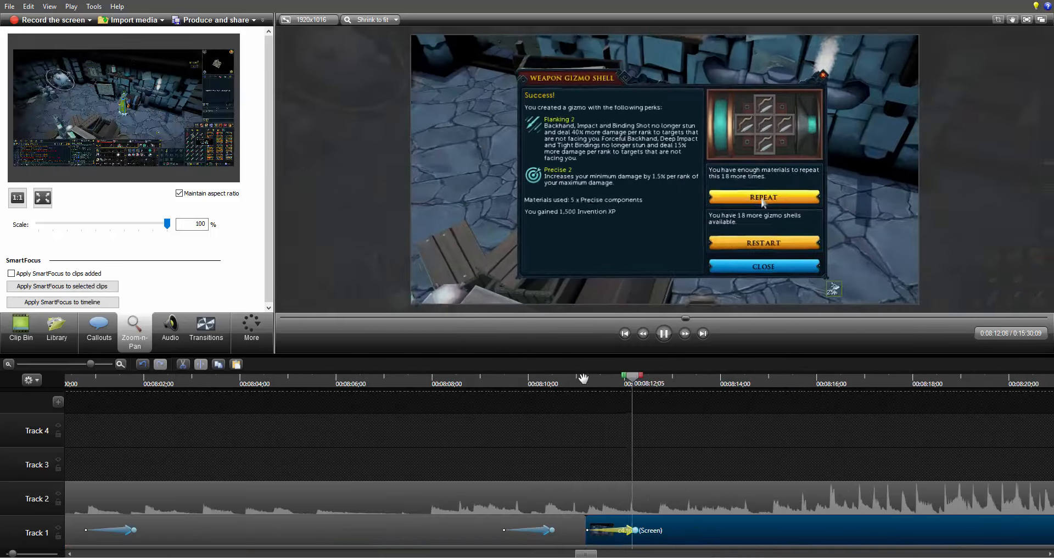
click(76, 364)
click(386, 454)
click(59, 364)
key(space)
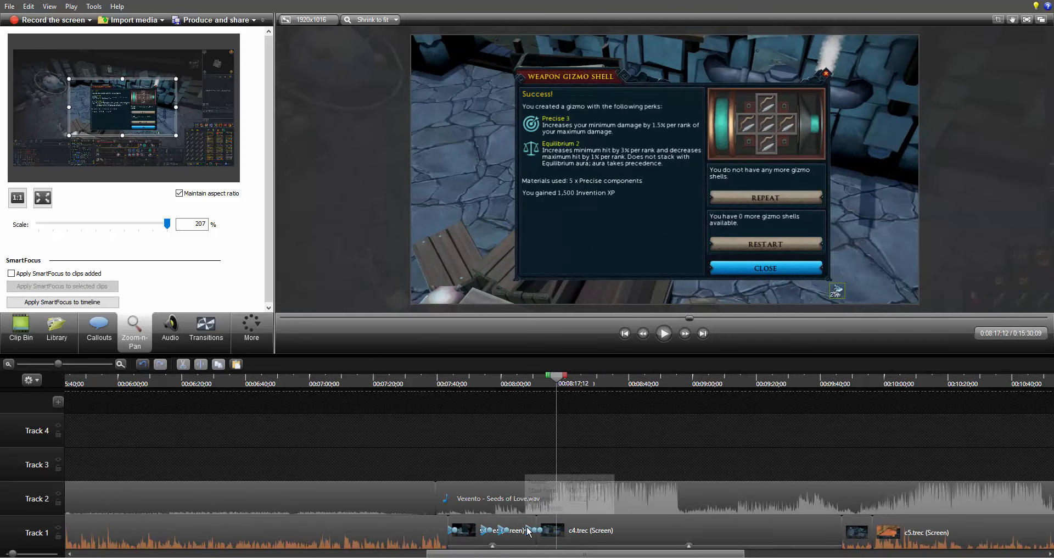
Step: Zoom the second c4.trec piece back out to 100% at 0:08:17;12 and play the result
click(567, 530)
click(42, 197)
key(space)
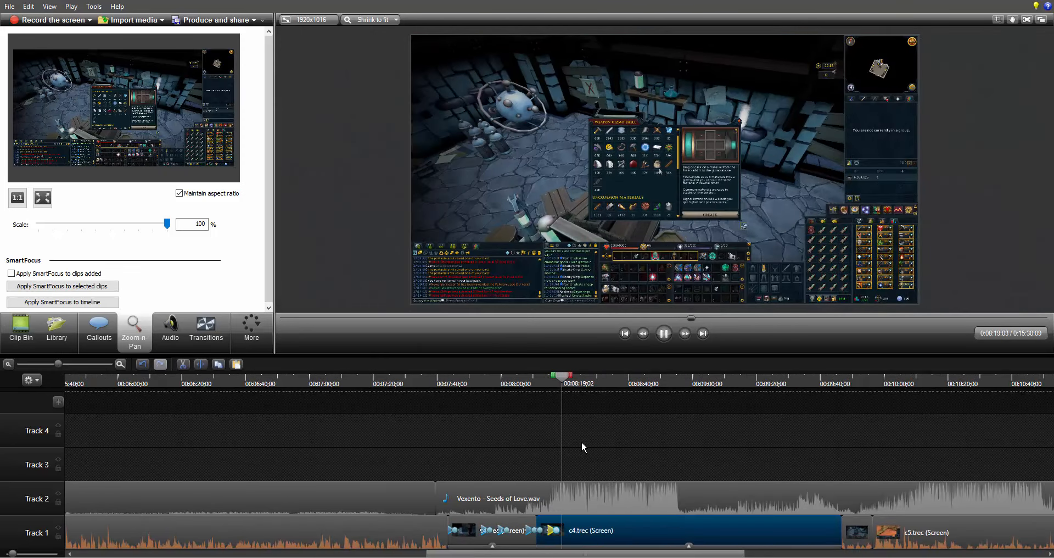
key(space)
key(space)
click(612, 445)
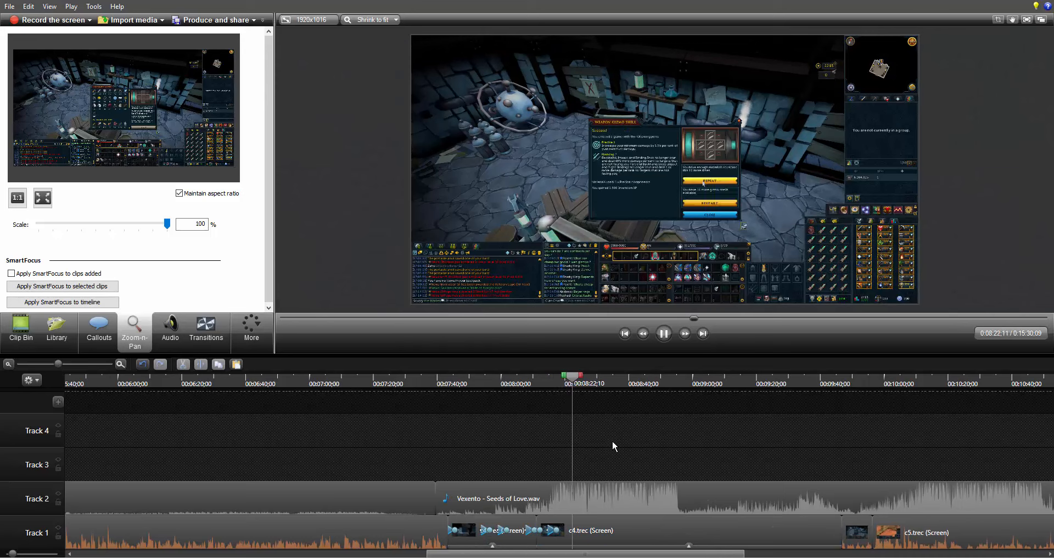
Step: Add audio points to Vexento - Seeds of Love.wav at about 0:09:46 and lower the music volume after them
click(46, 365)
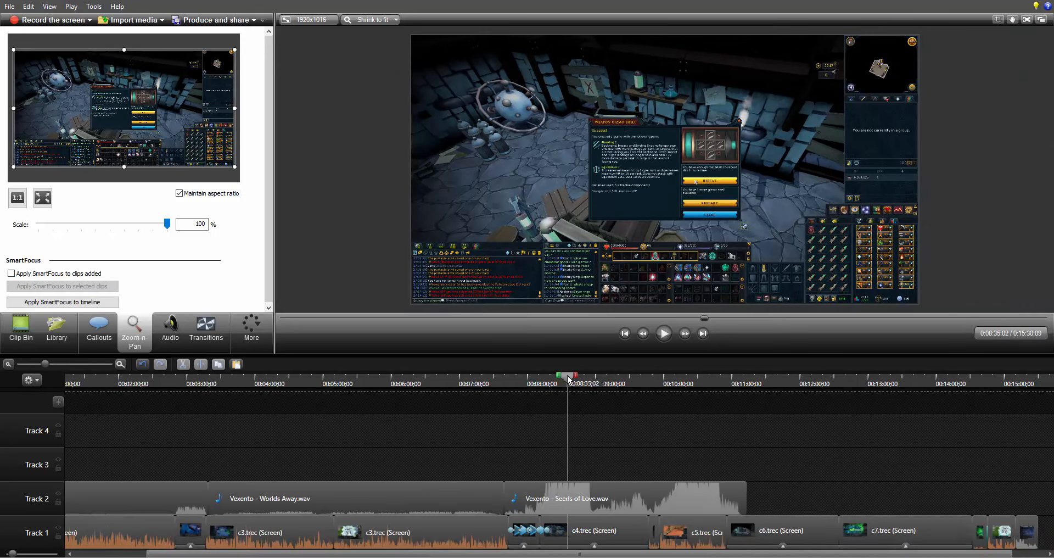
click(600, 380)
drag(600, 380, 654, 400)
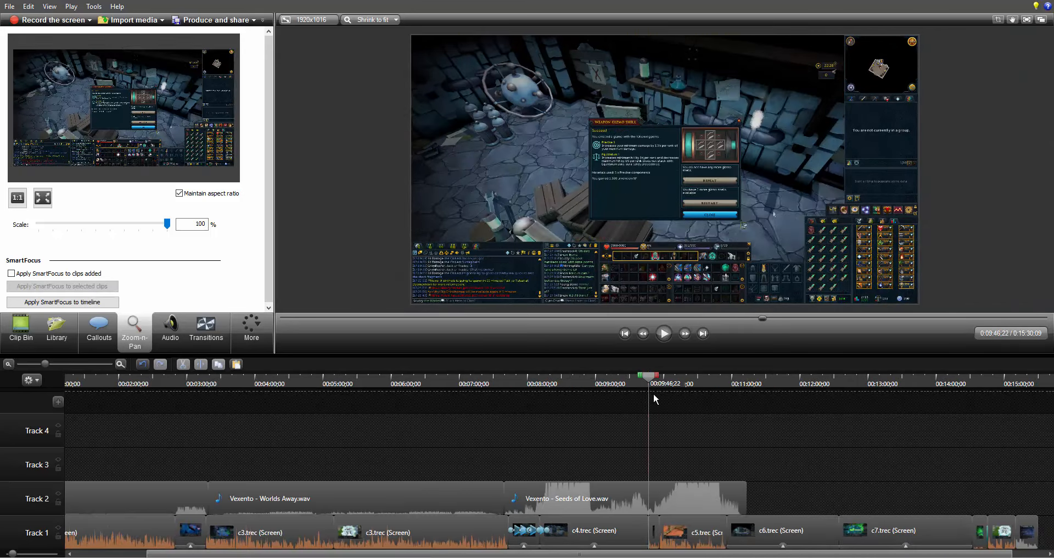
scroll(607, 477, up, 5)
click(590, 488)
double_click(549, 492)
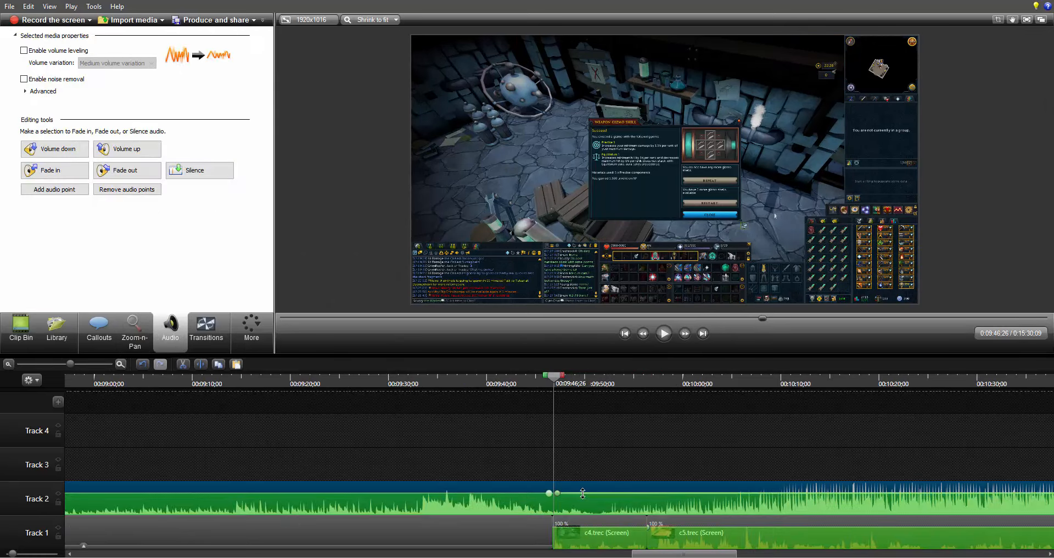
drag(582, 493, 582, 512)
scroll(536, 379, down, 3)
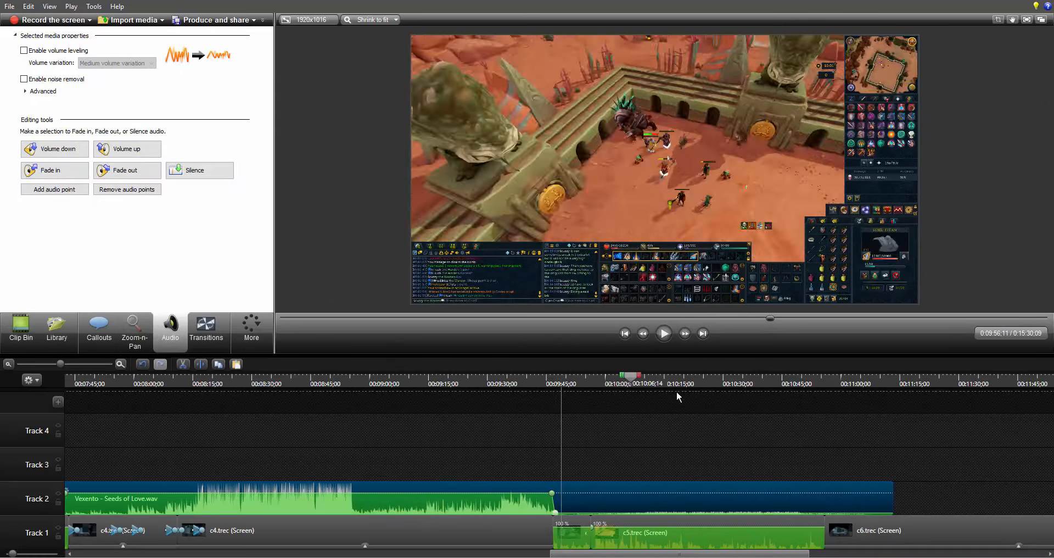
Step: Add an audio point to Vexento - Seeds of Love.wav at 0:10:55;27, raise the volume after it to about 97%, and play it
right_click(835, 499)
click(856, 496)
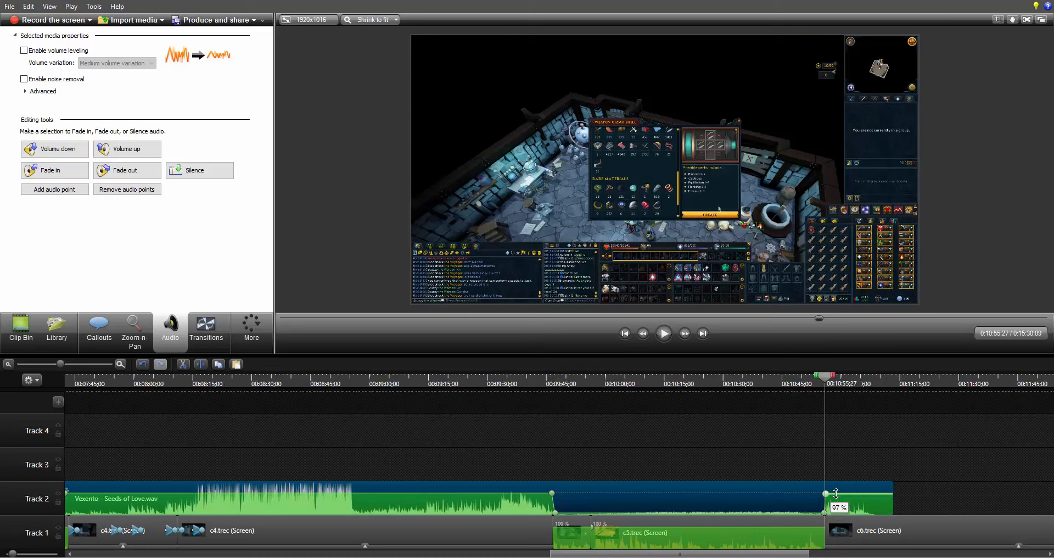
drag(837, 493, 837, 494)
click(816, 384)
key(space)
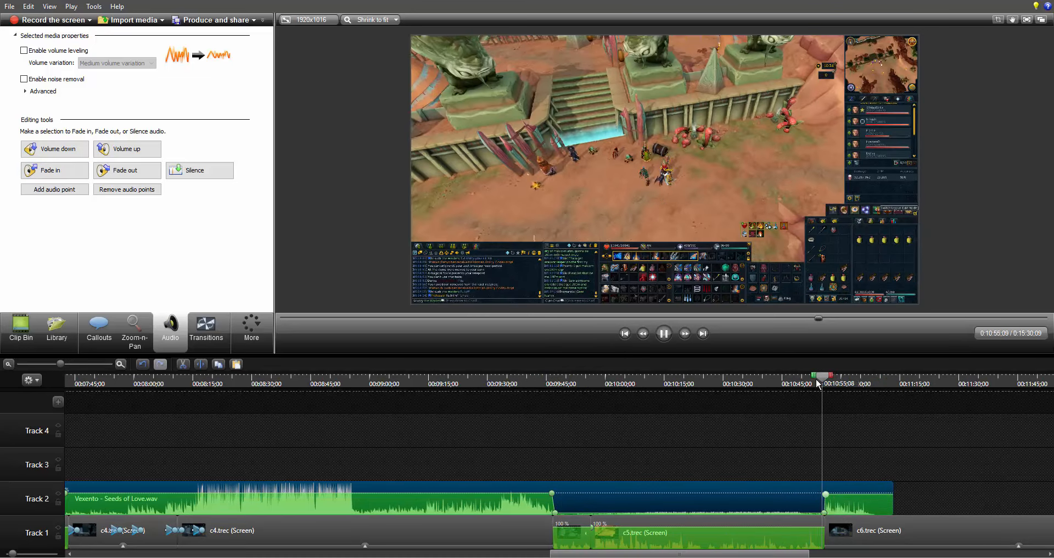
Step: Add Vexento - Happiness.wav from the library to Track 2 directly after Vexento - Seeds of Love.wav
drag(784, 554, 824, 553)
scroll(342, 380, down, 4)
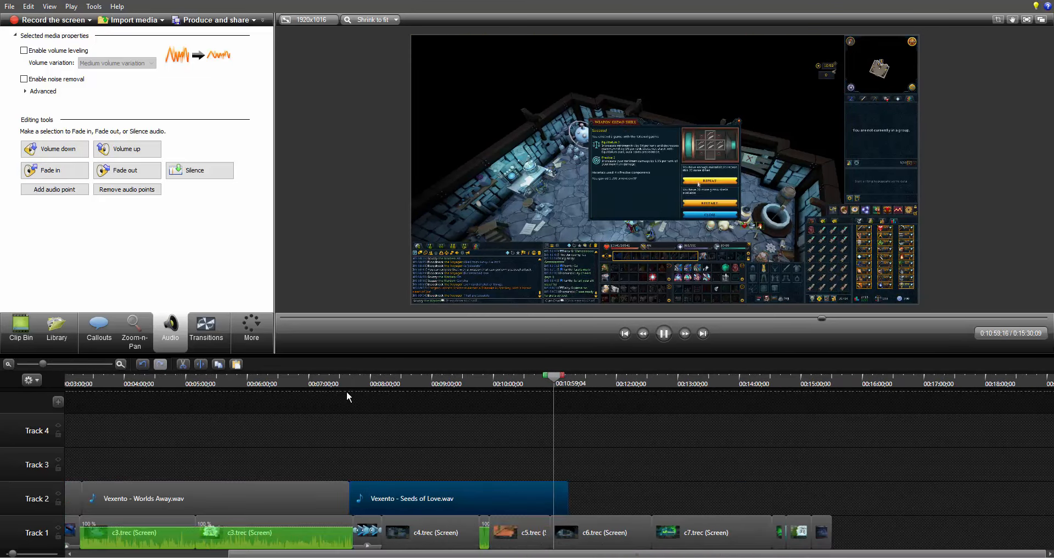
click(23, 331)
click(57, 330)
drag(66, 149, 461, 514)
click(171, 329)
scroll(346, 419, up, 5)
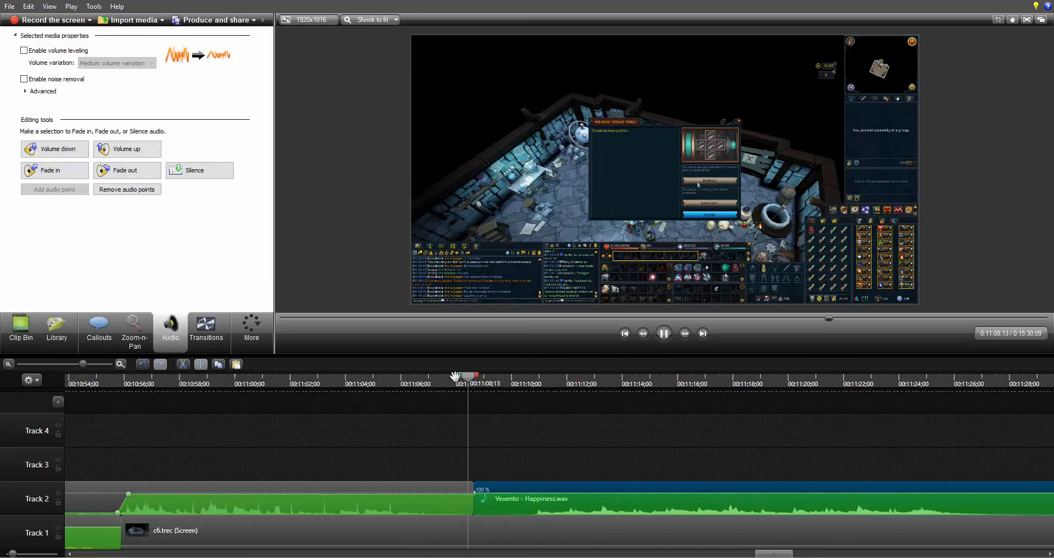
Step: Extend the end of Vexento - Seeds of Love.wav to about 0:11:09 and place Vexento - Happiness.wav directly against it
drag(551, 513, 653, 513)
mouse_move(473, 508)
mouse_down()
mouse_move(553, 508)
mouse_move(489, 512)
mouse_up()
drag(604, 500, 520, 504)
drag(83, 364, 57, 364)
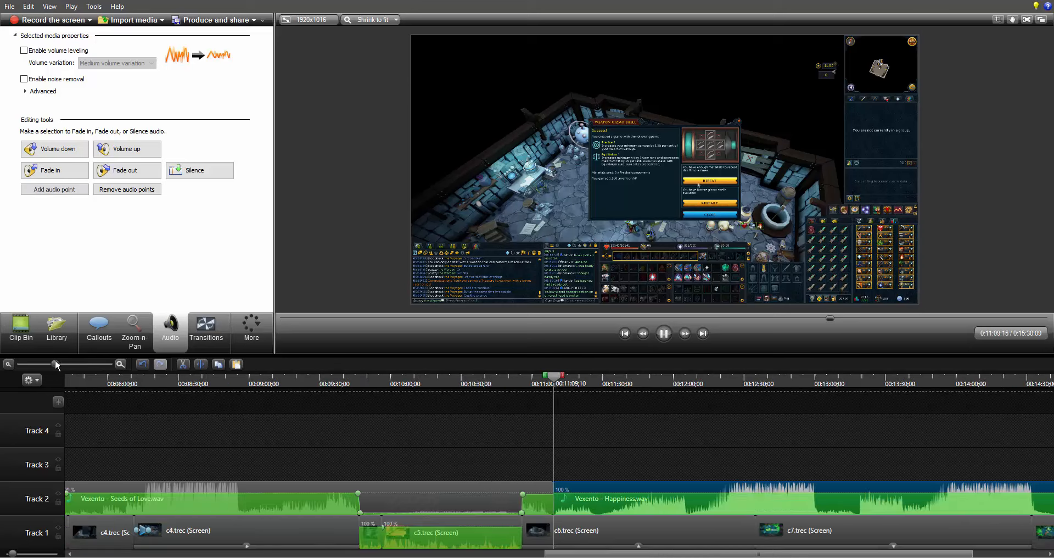
drag(624, 554, 699, 554)
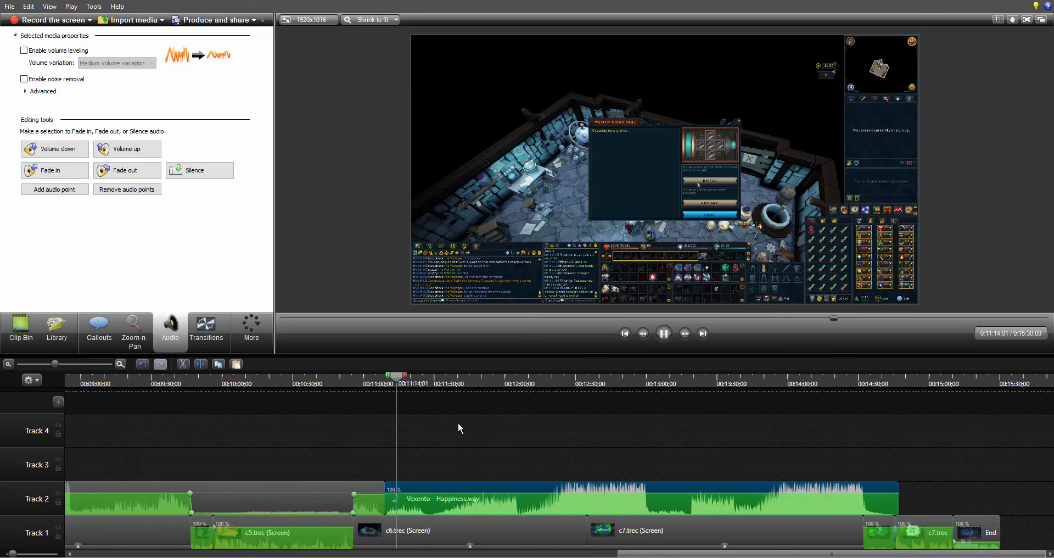
click(505, 431)
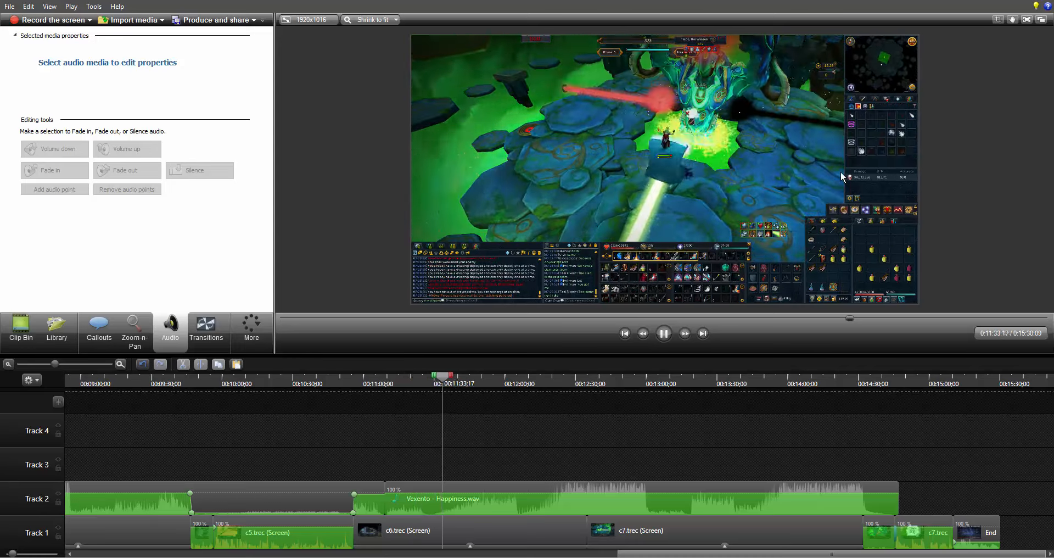
Step: Play back the c7.trec footage with the Happiness music around 0:12:27 and 0:14:35
click(564, 383)
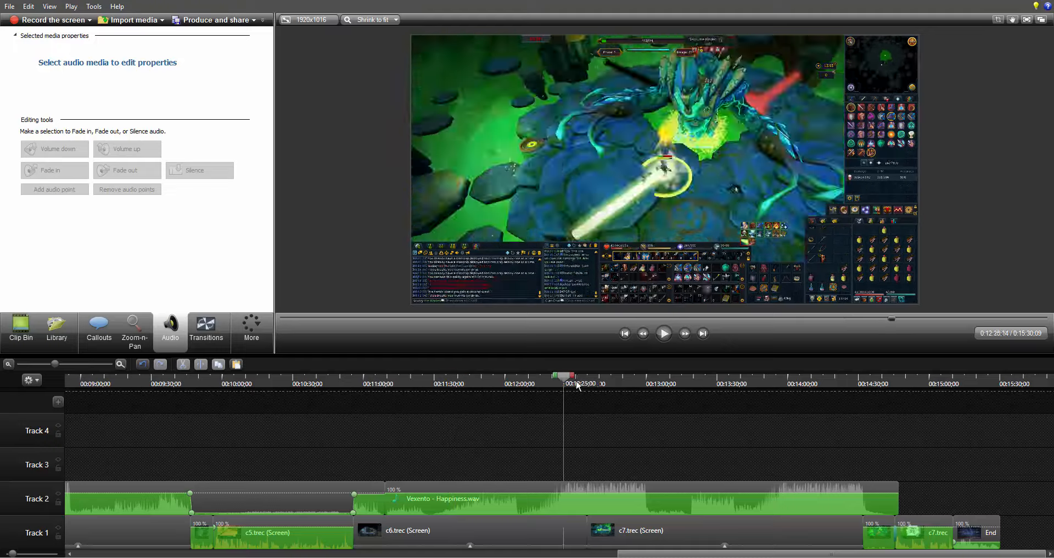
key(space)
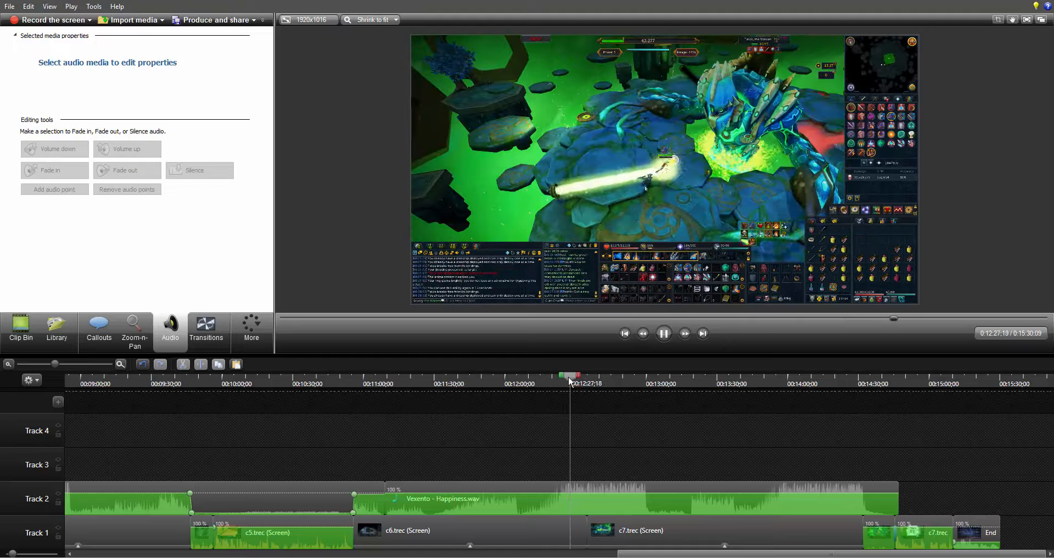
drag(570, 378, 854, 395)
key(space)
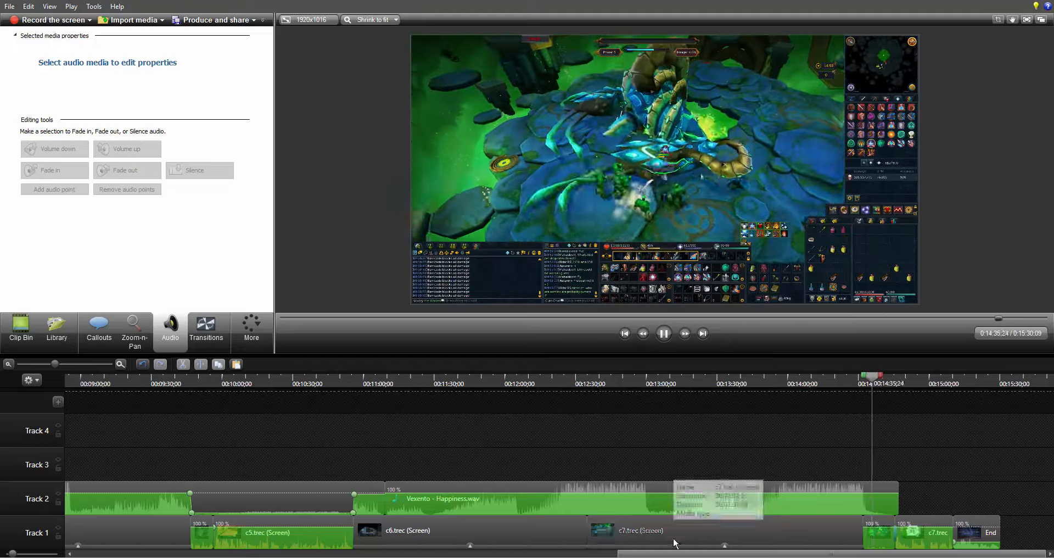
key(space)
click(865, 378)
key(space)
Step: Add an audio point to the second c7.trec piece at 0:14:35;21, silence its audio before that point, and play it
drag(54, 365, 82, 364)
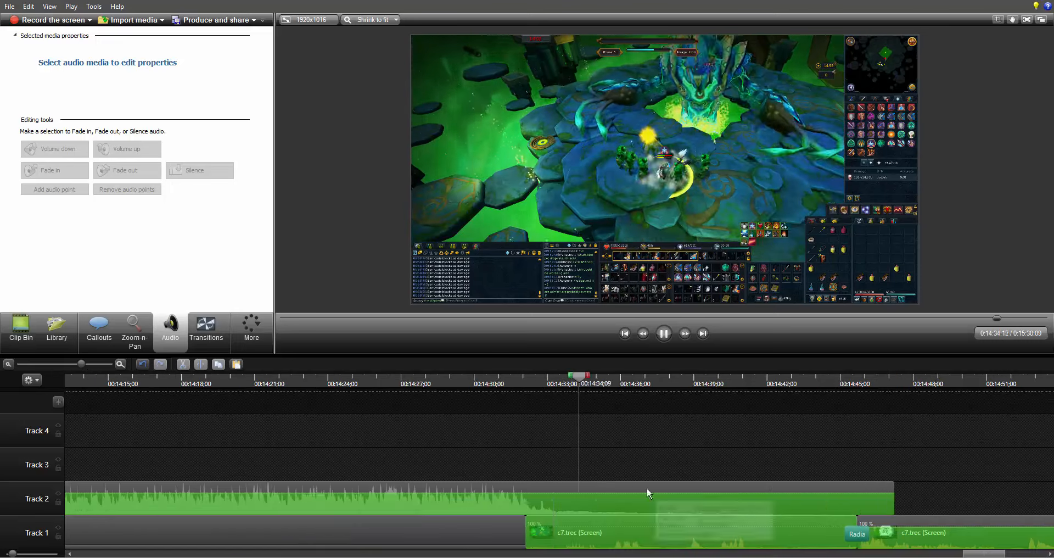
key(space)
right_click(613, 514)
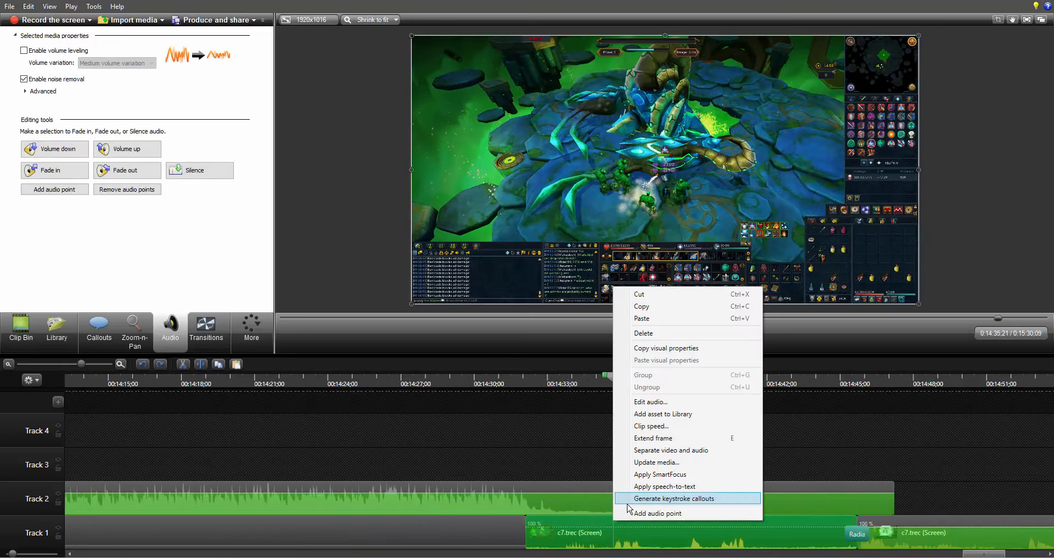
click(611, 516)
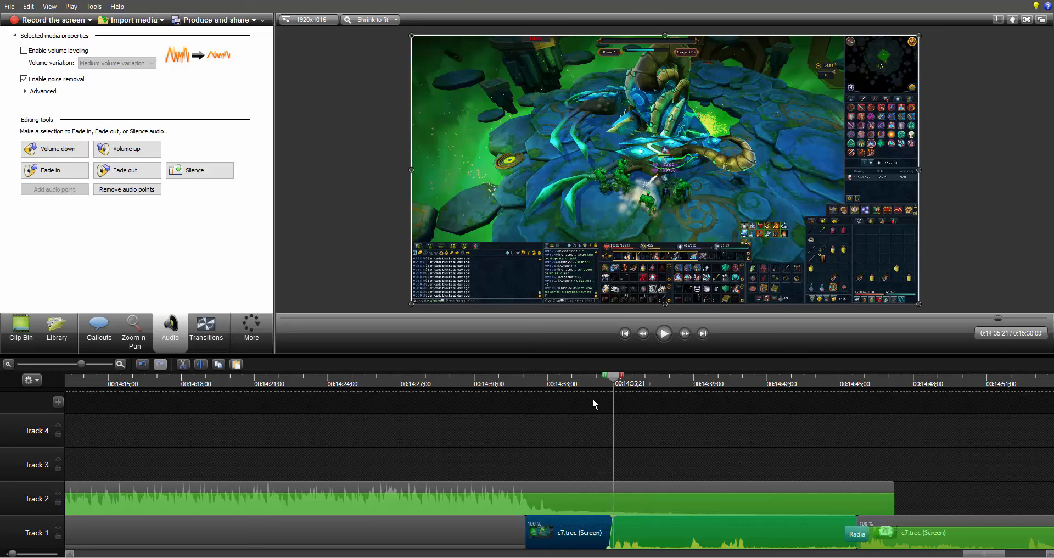
key(space)
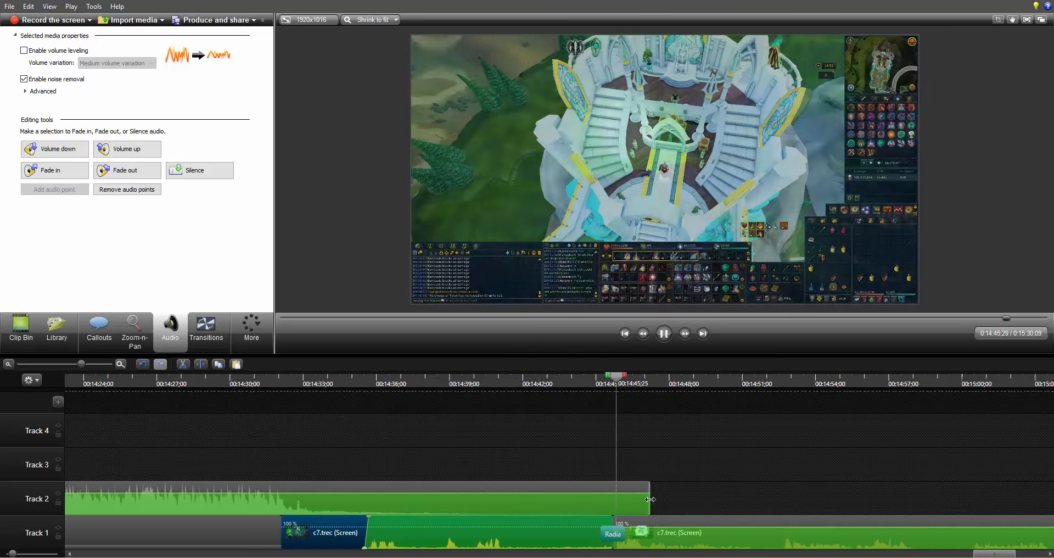
key(space)
Step: Play back the last c7.trec piece around 0:15:05
drag(82, 363, 57, 363)
drag(556, 381, 607, 391)
key(space)
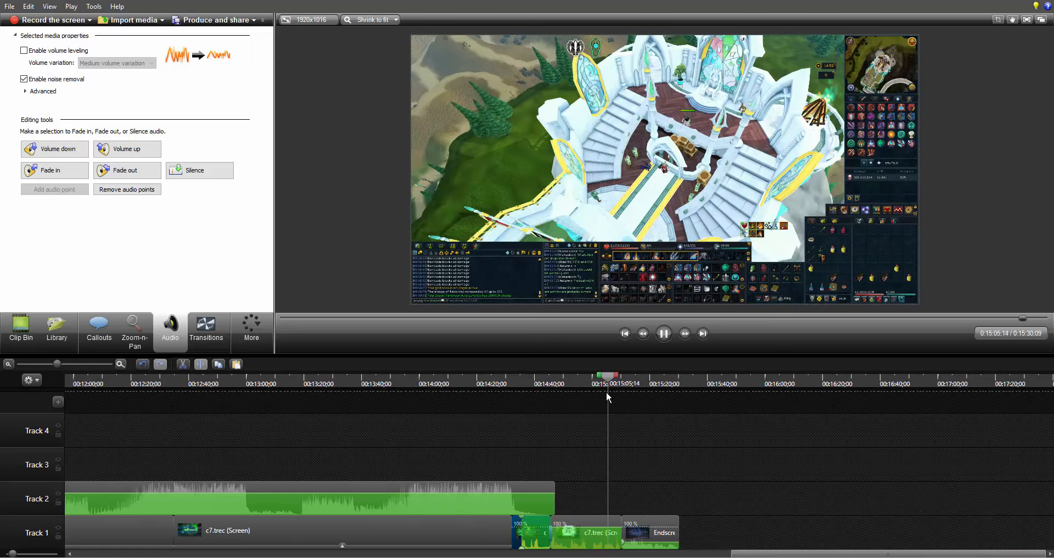
key(space)
Step: Move the playhead to 0:07:45;01 in the first c4.trec piece and open the Zoom-n-Pan settings
drag(57, 364, 35, 363)
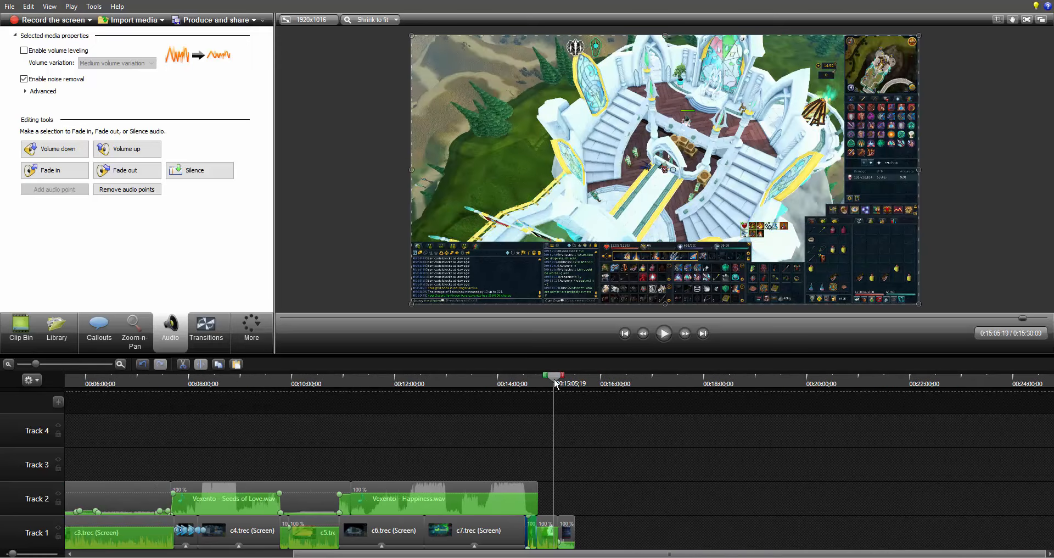
drag(229, 377, 467, 436)
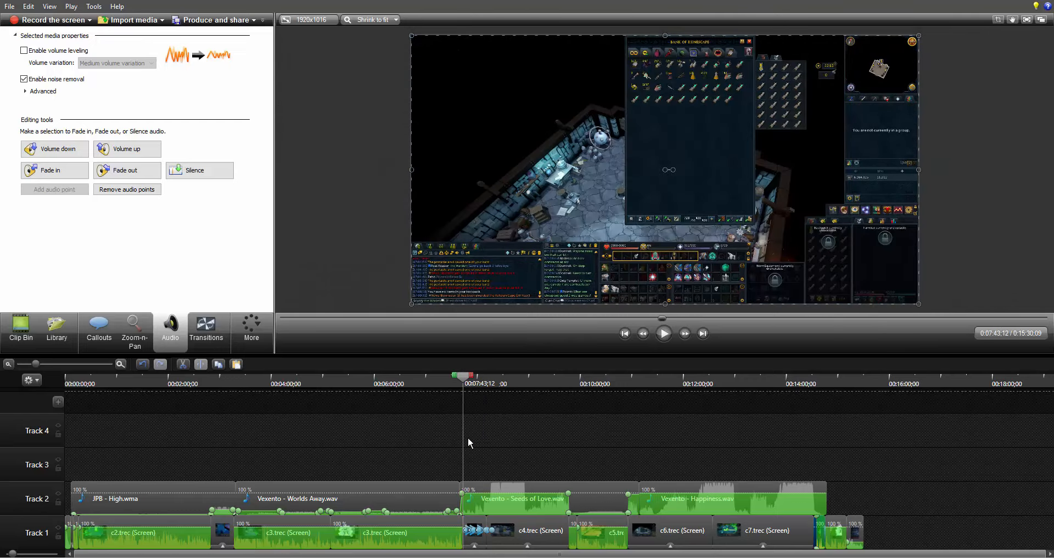
click(73, 365)
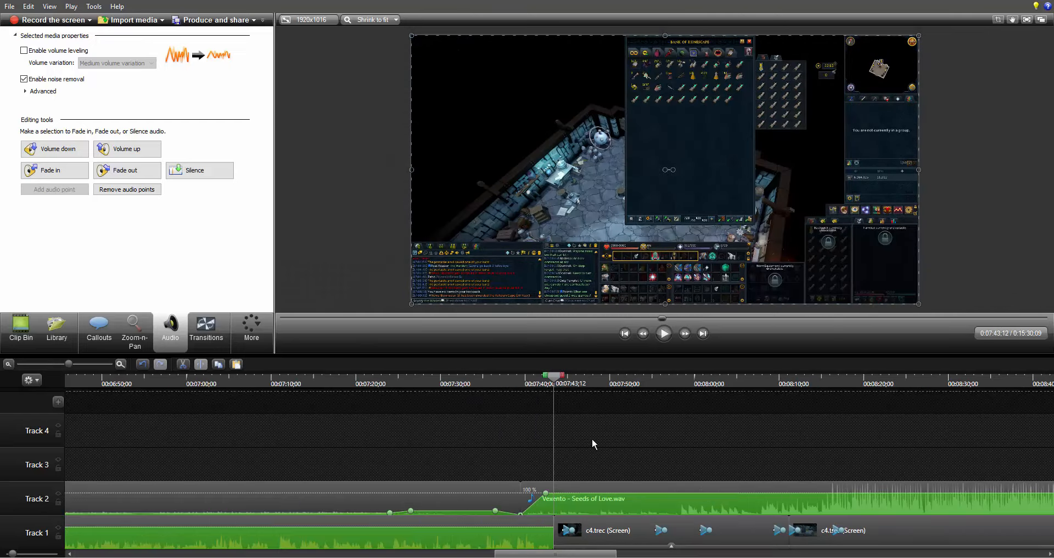
click(566, 384)
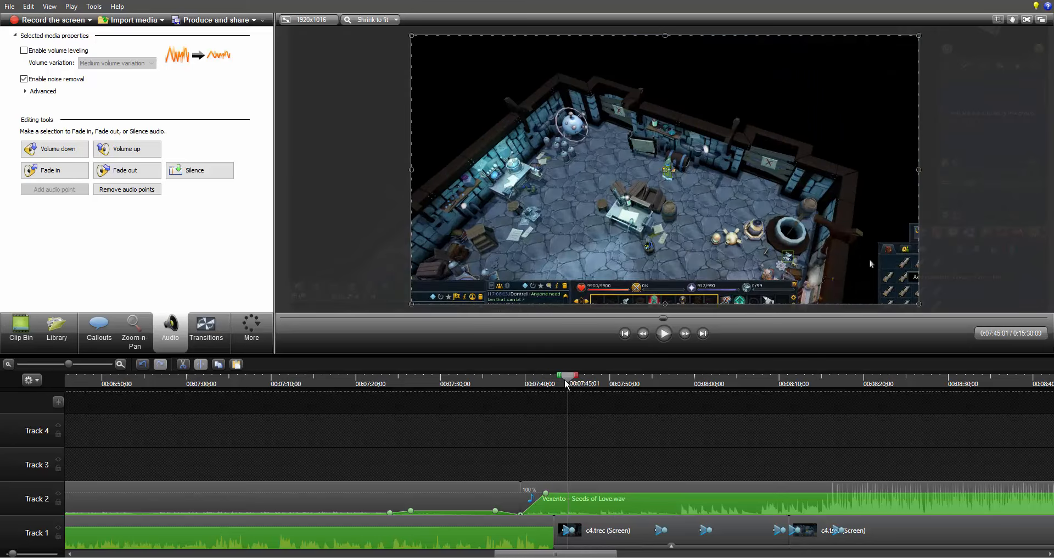
click(141, 328)
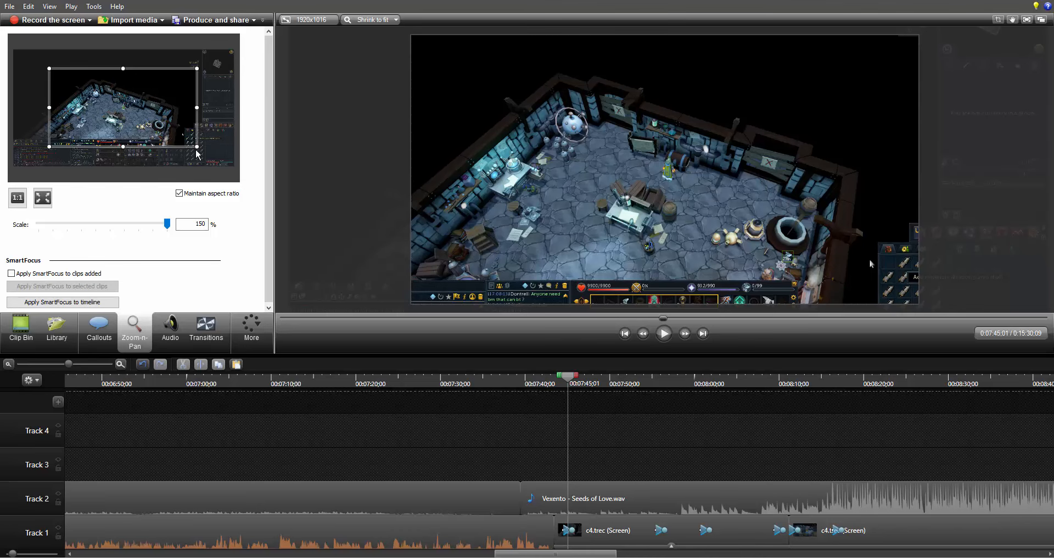
Step: Try to widen the zoom of the first c4.trec piece to 132% at 0:07:45;01 and adjust its animation timing
drag(196, 148, 208, 154)
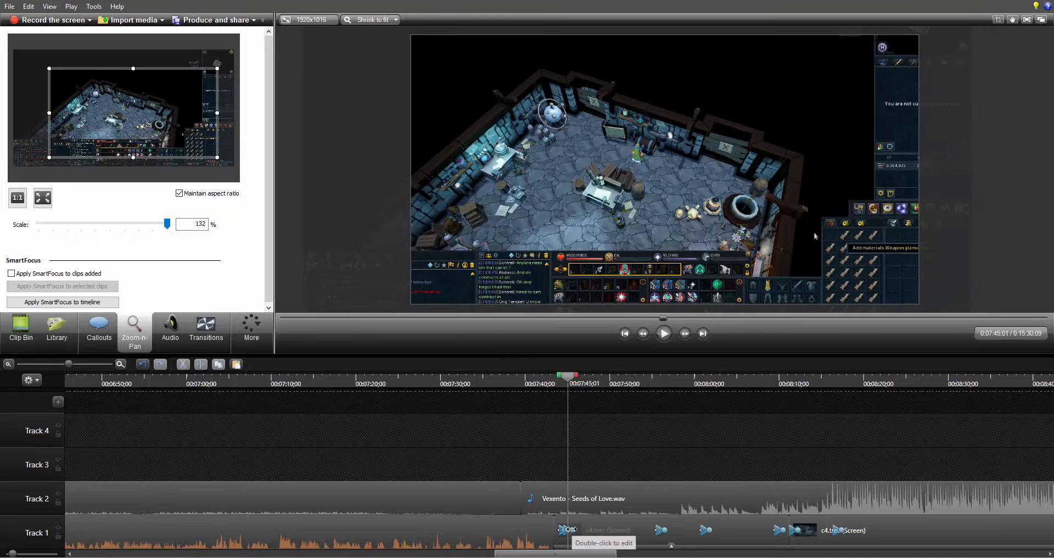
drag(571, 529, 573, 530)
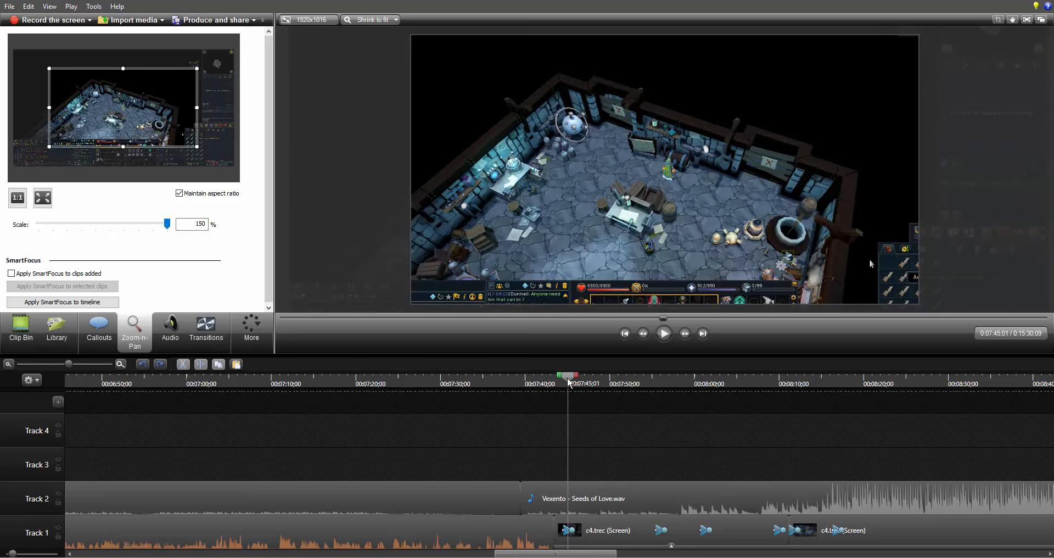
mouse_move(569, 383)
mouse_down()
mouse_move(556, 385)
mouse_move(565, 386)
mouse_up()
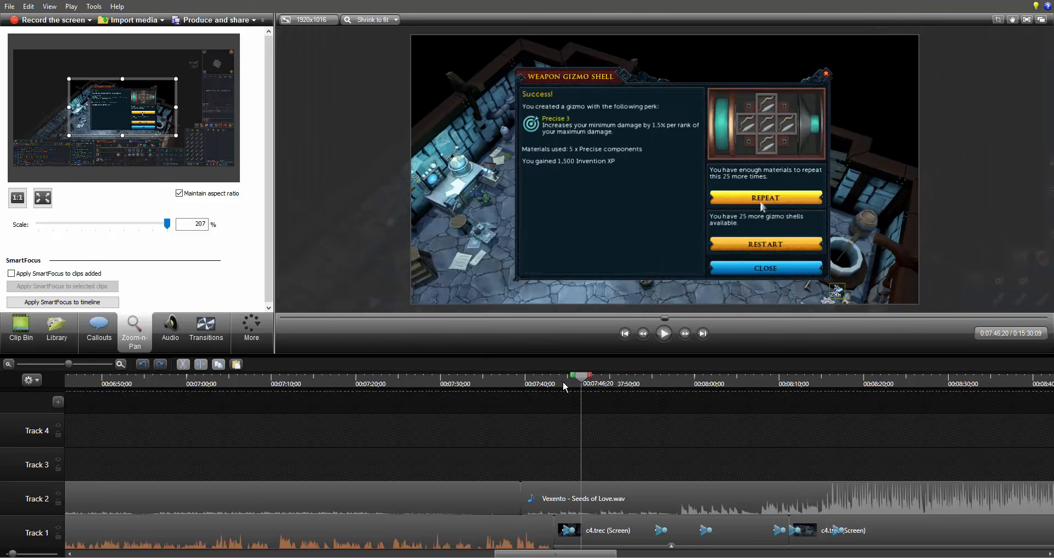
Step: Play the zoomed section of the first c4.trec piece from 0:07:46;20 and scrub to 0:07:56;20
key(space)
key(space)
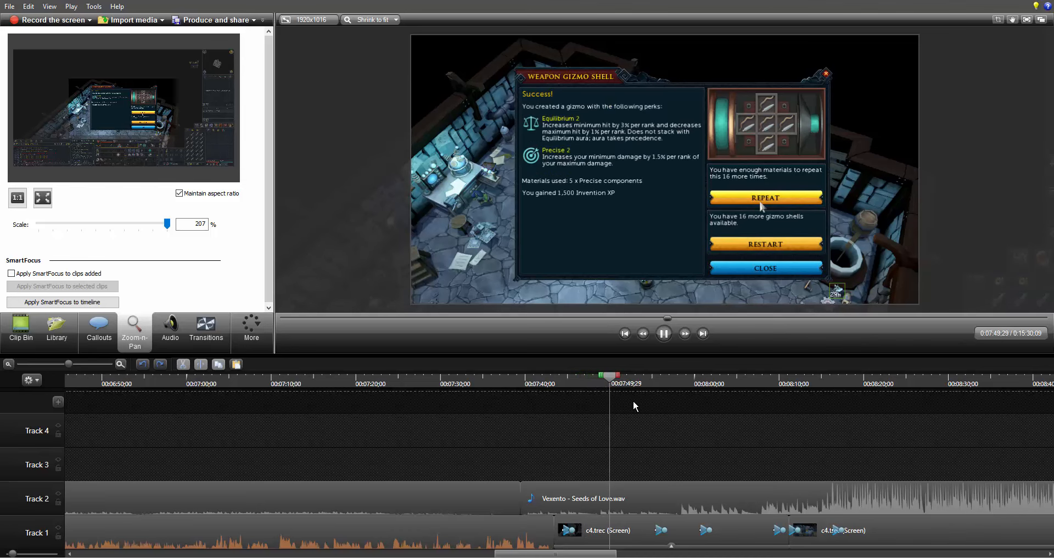
key(space)
drag(620, 379, 668, 390)
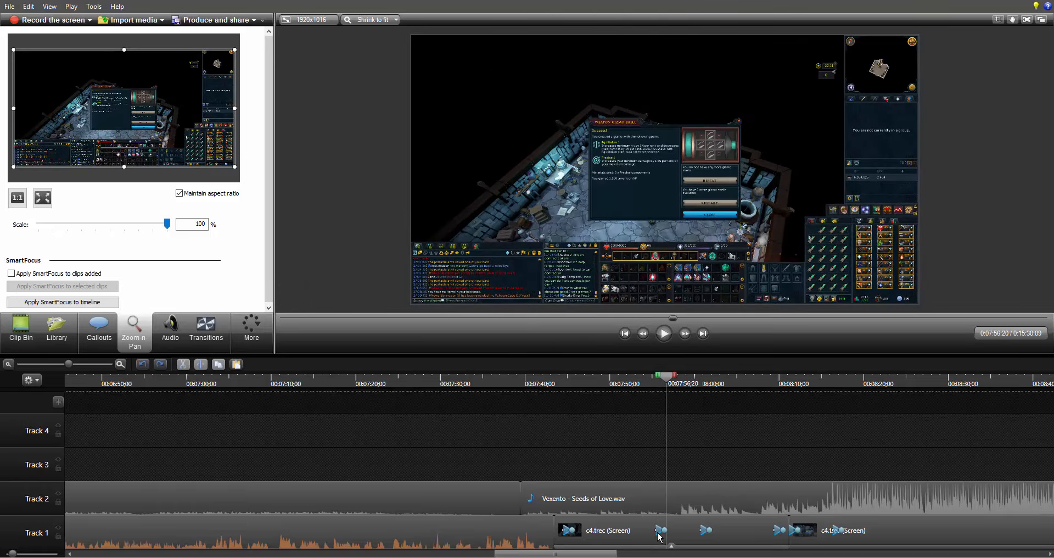
Step: Try removing the zoom-out animation near 0:07:56 in the first c4.trec piece, check the frame at 0:07:57;27, and undo the removal
click(661, 532)
key(Delete)
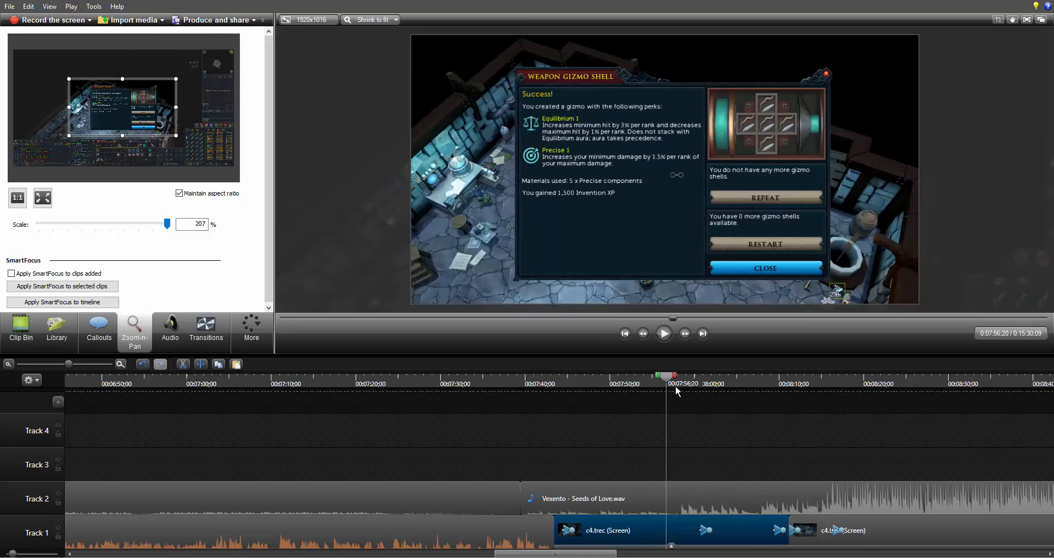
drag(669, 386, 680, 386)
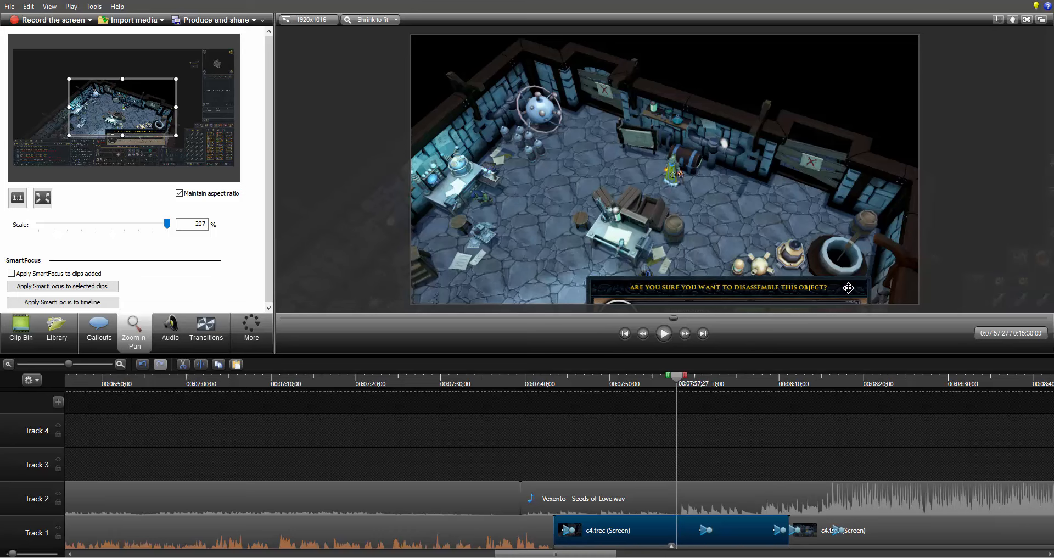
key(ctrl+z)
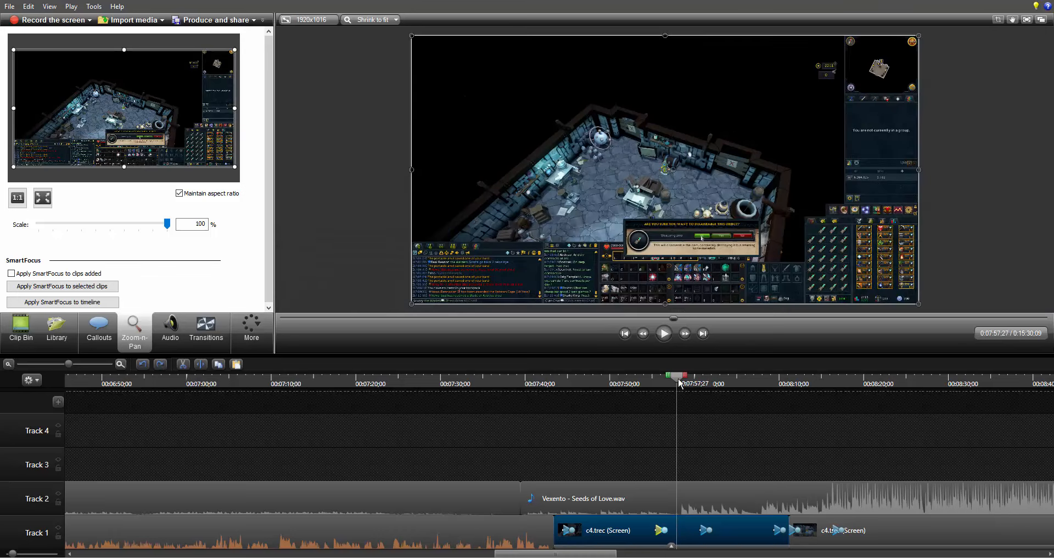
Step: Review the timeline at 0:08:21;07, 0:09:46;22 and 0:11:33;21, with the whole project in view and no clip selected
drag(681, 385, 873, 387)
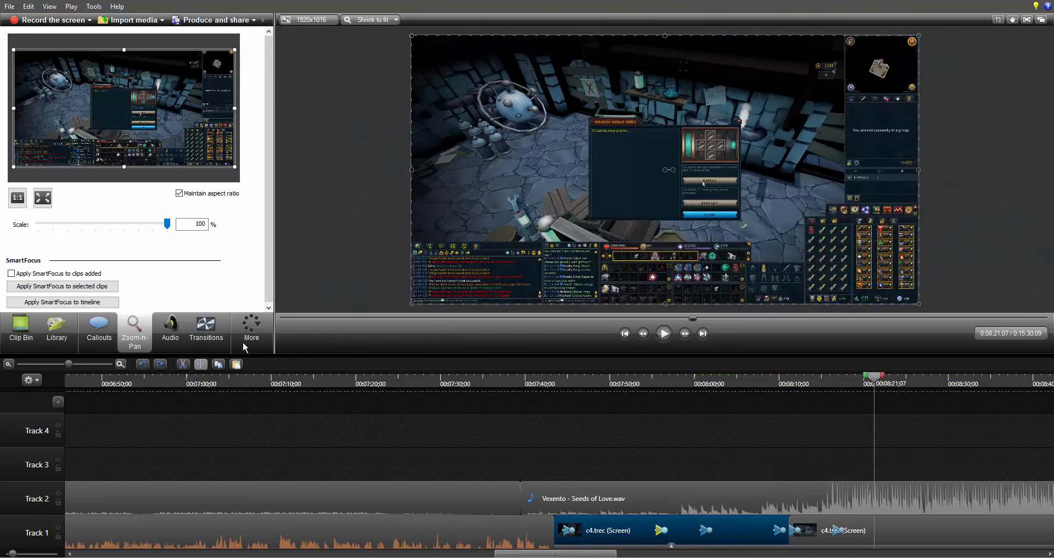
drag(69, 363, 49, 364)
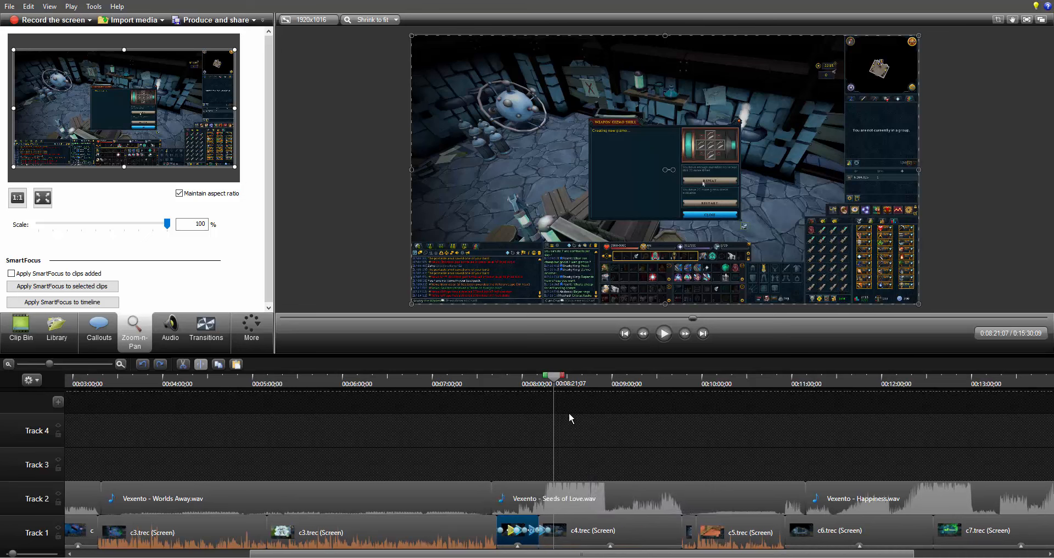
drag(555, 385, 682, 386)
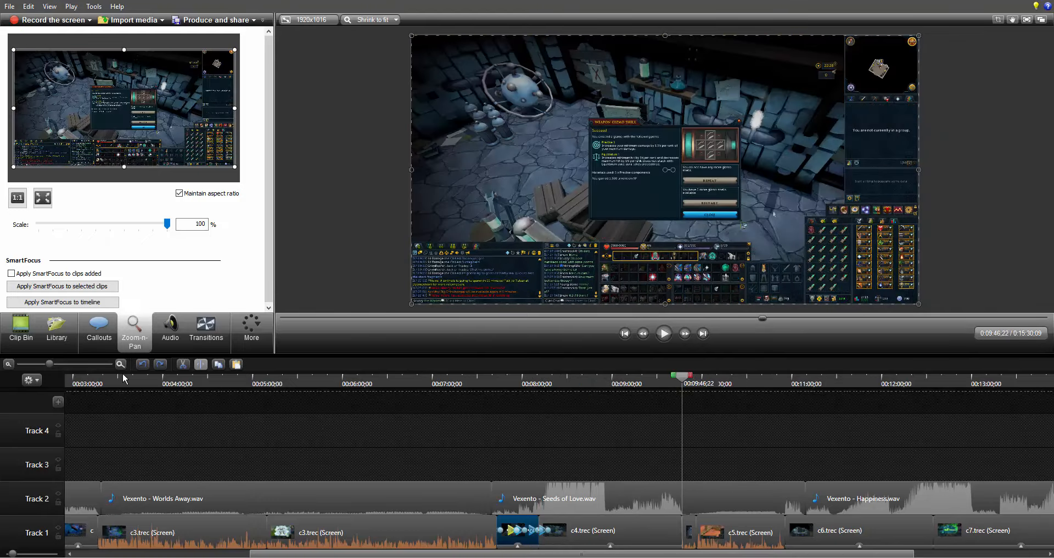
click(41, 363)
drag(39, 367, 31, 364)
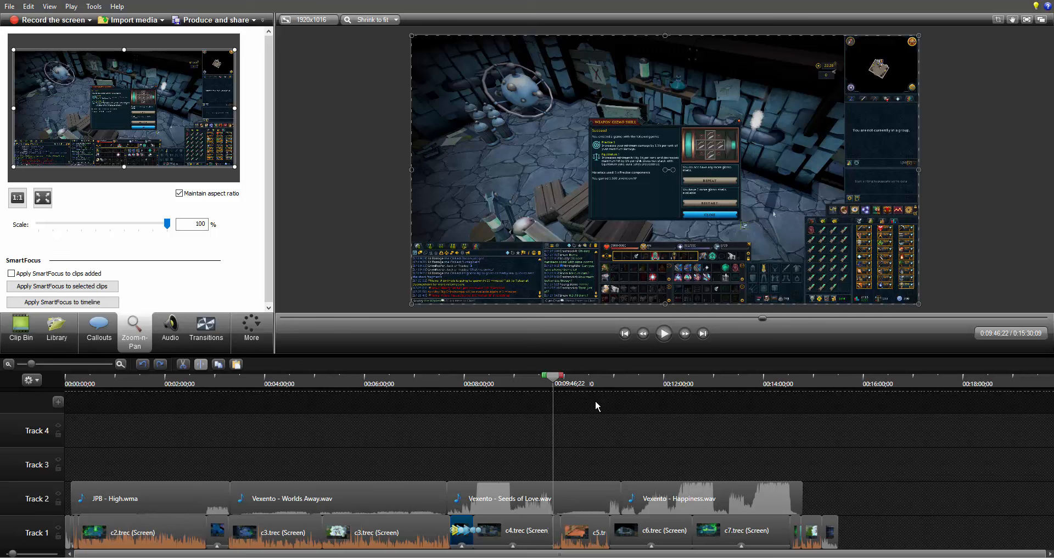
click(495, 443)
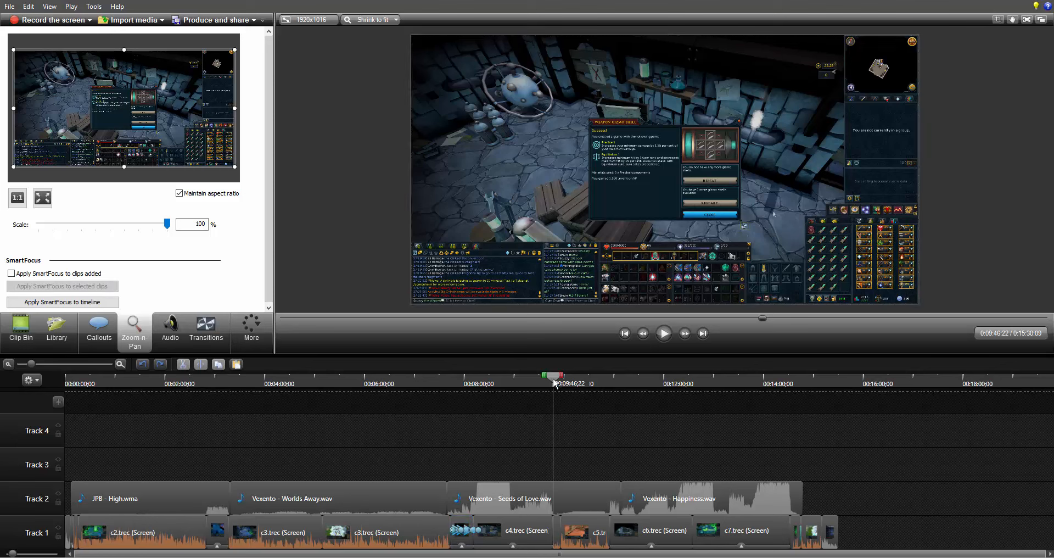
drag(554, 382, 642, 383)
Step: Open the audio settings and try adding and shifting audio points in the later part of Vexento - Worlds Away.wav
click(168, 332)
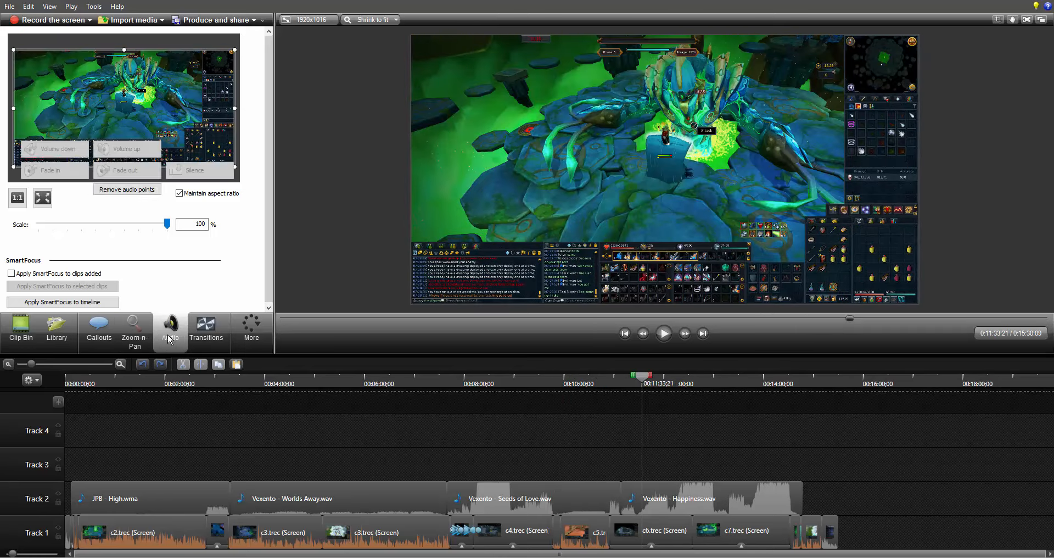
right_click(381, 495)
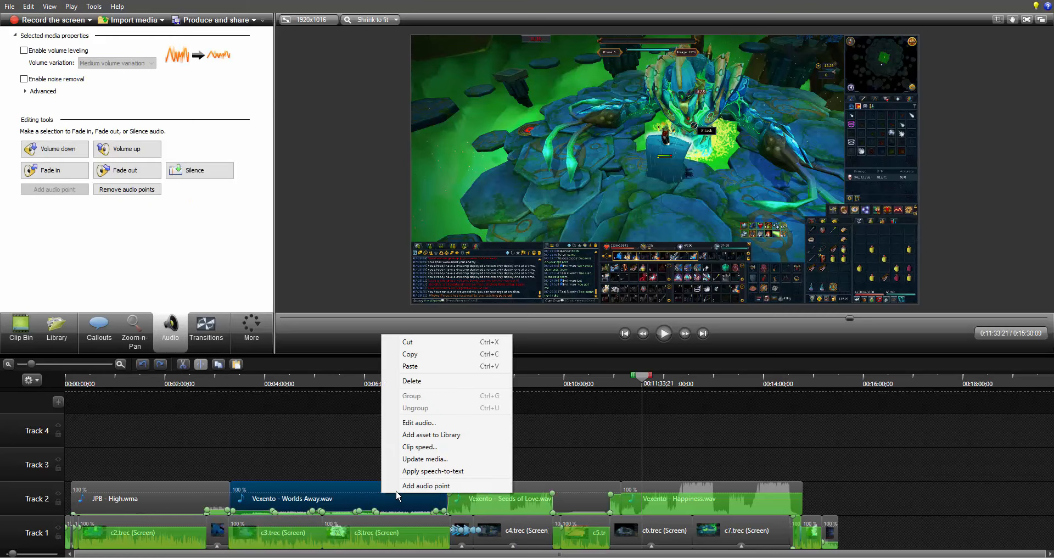
click(409, 486)
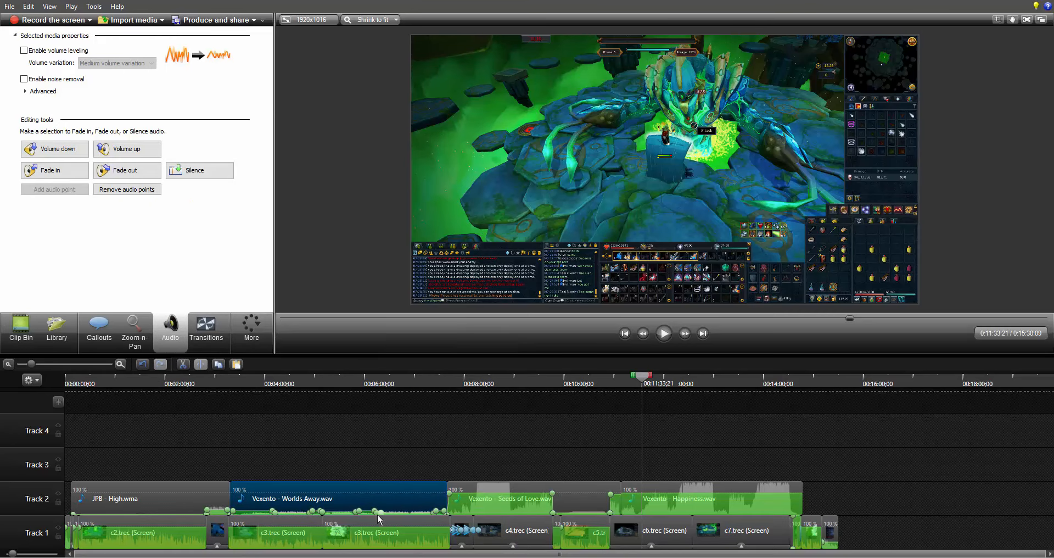
right_click(391, 498)
click(410, 483)
drag(400, 510, 396, 509)
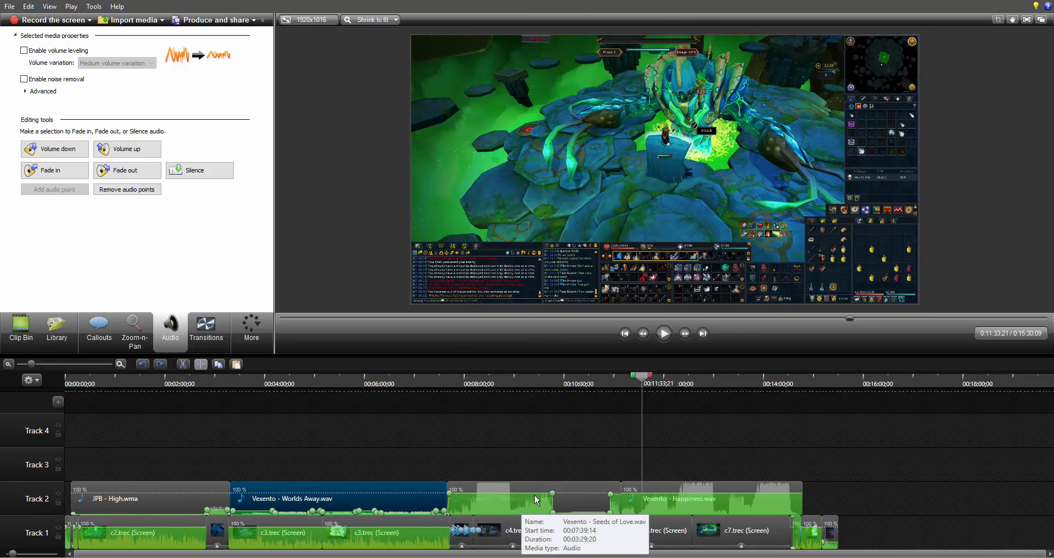
Step: Try lowering the audio point at the end of the loud section of Vexento - Seeds of Love.wav, and undo it
drag(552, 493, 550, 510)
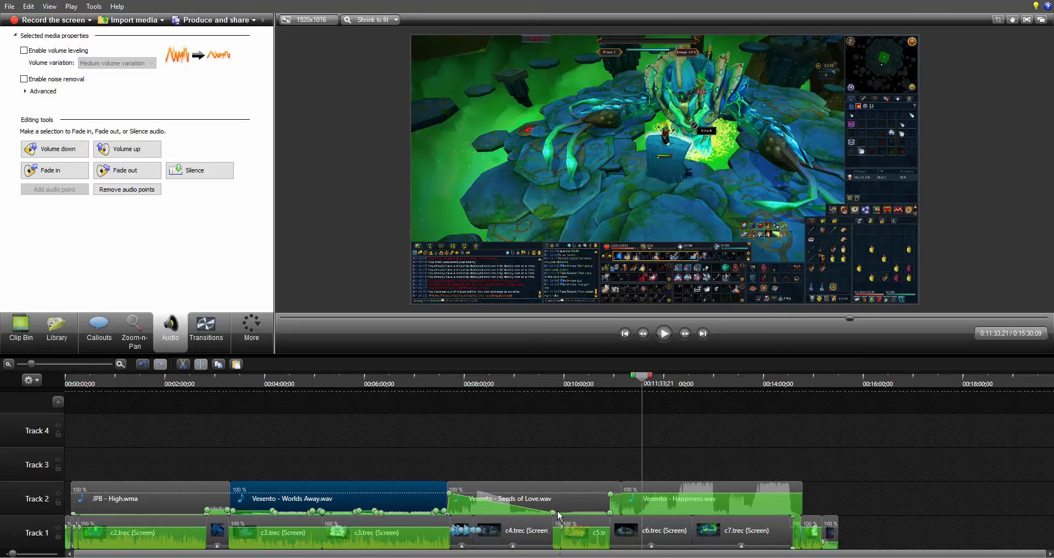
key(ctrl+z)
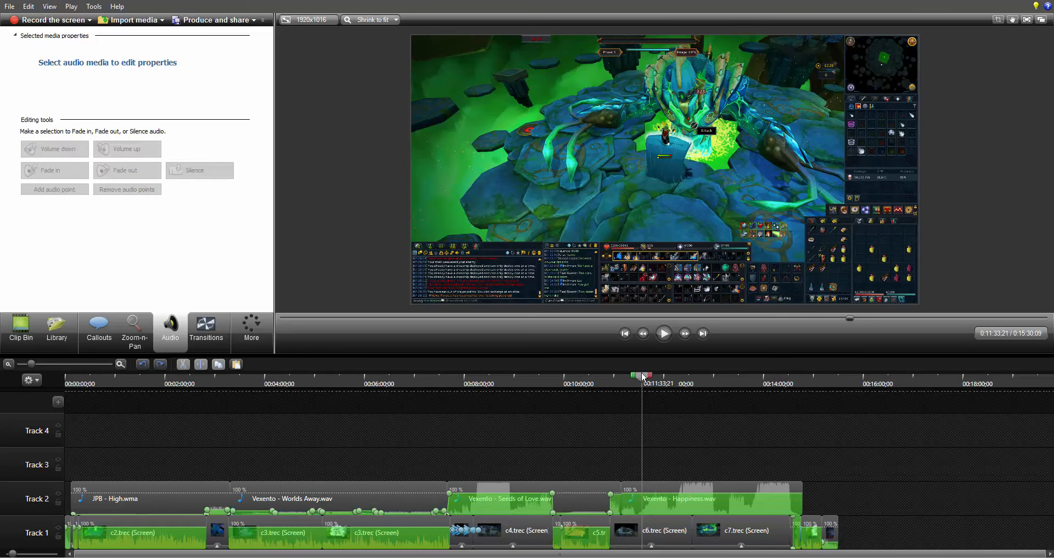
Step: Review the end of the music at 0:14:47;07, fit the whole project on the timeline, and scrub to about 0:12:00
drag(655, 380, 800, 380)
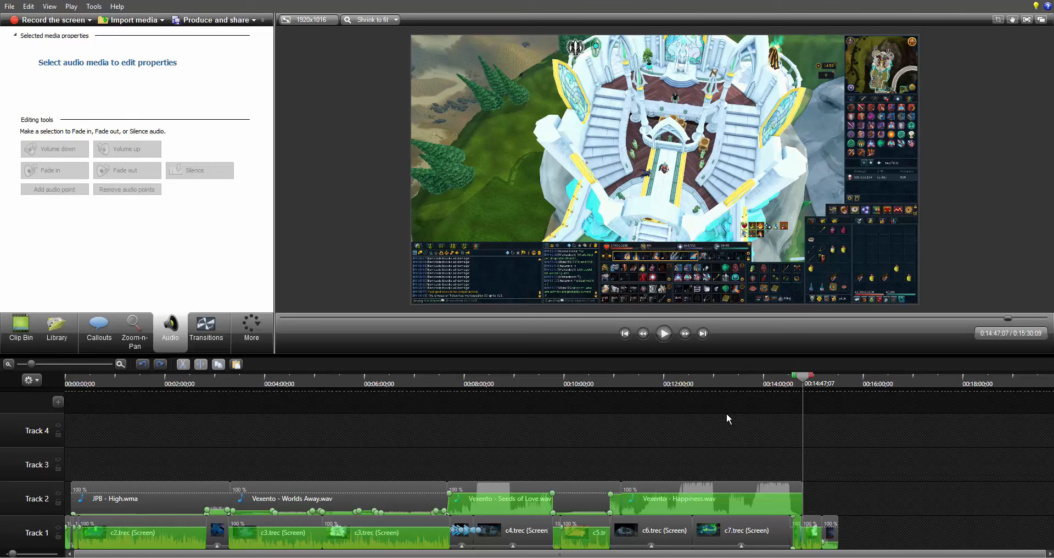
click(26, 361)
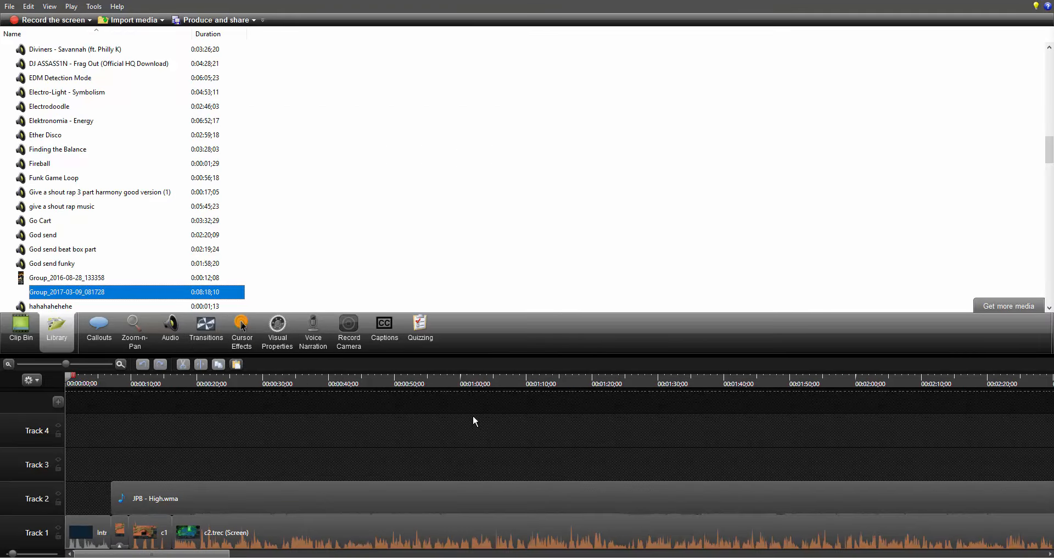
click(35, 363)
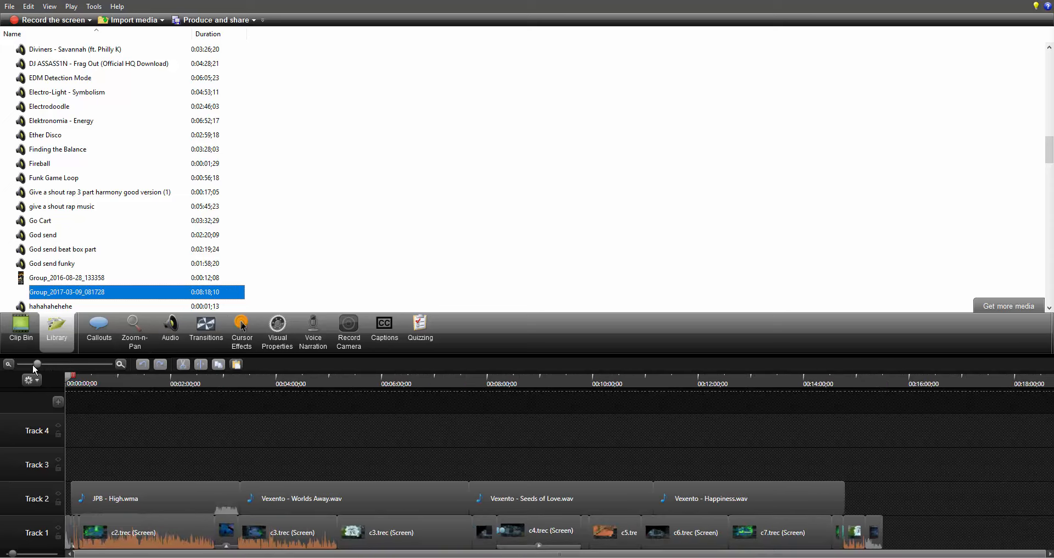
drag(91, 383, 66, 387)
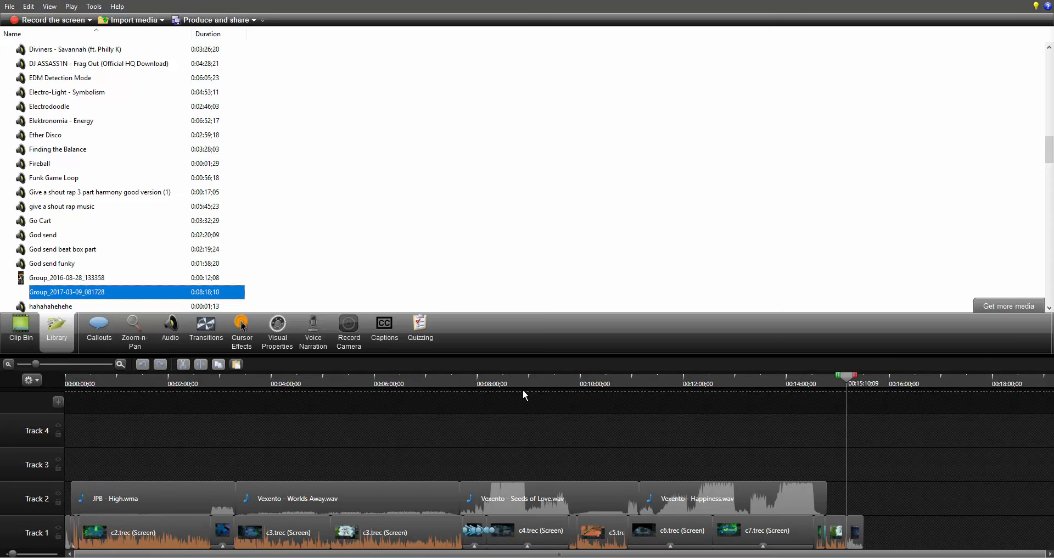
drag(526, 386, 683, 384)
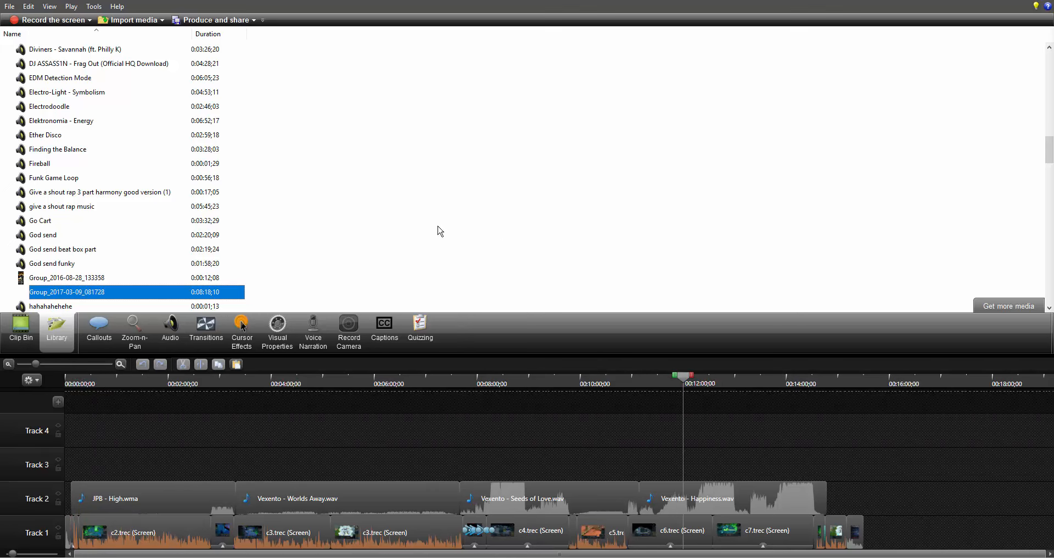
Step: Start producing the video and select the MP4 with Smart Player (up to 1080p) preset
click(206, 22)
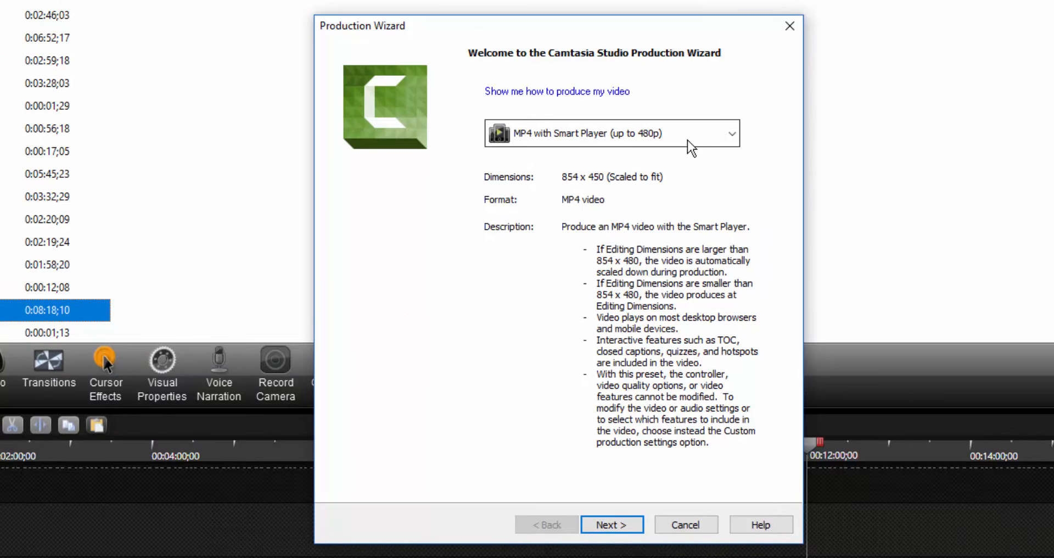
click(733, 135)
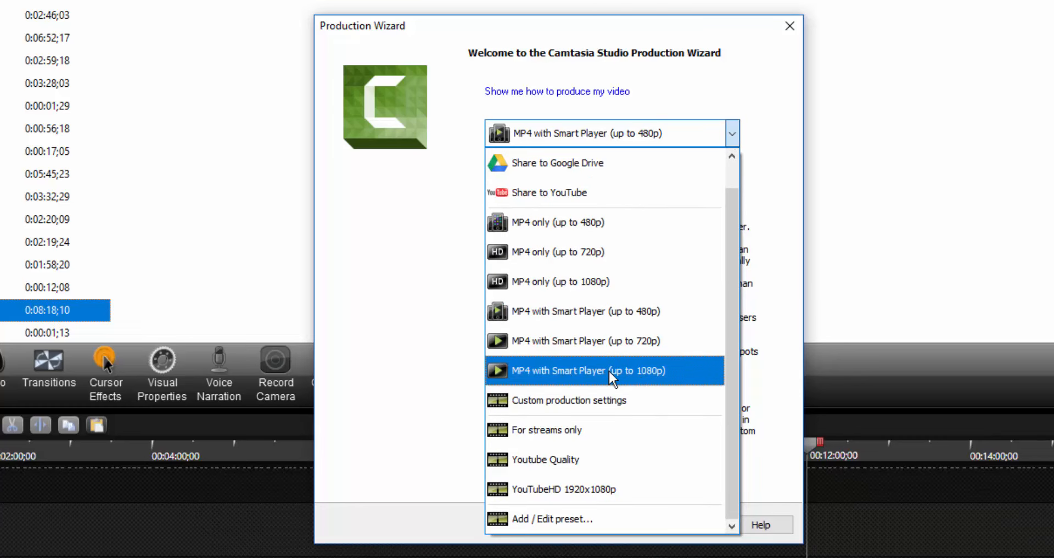
click(677, 381)
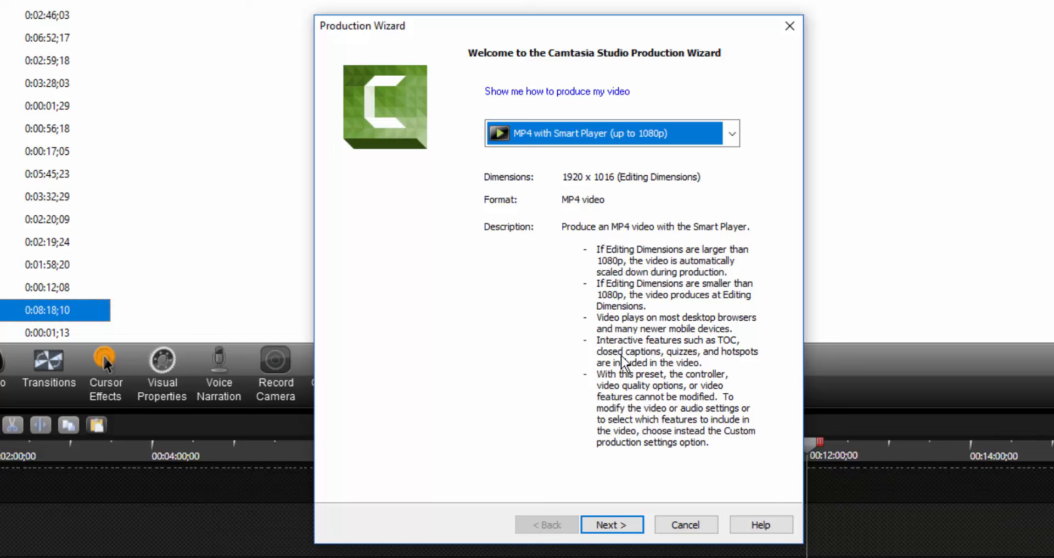
Step: Switch the production preset to YouTubeHD 1920x1080p and proceed to the file name and folder settings
click(670, 139)
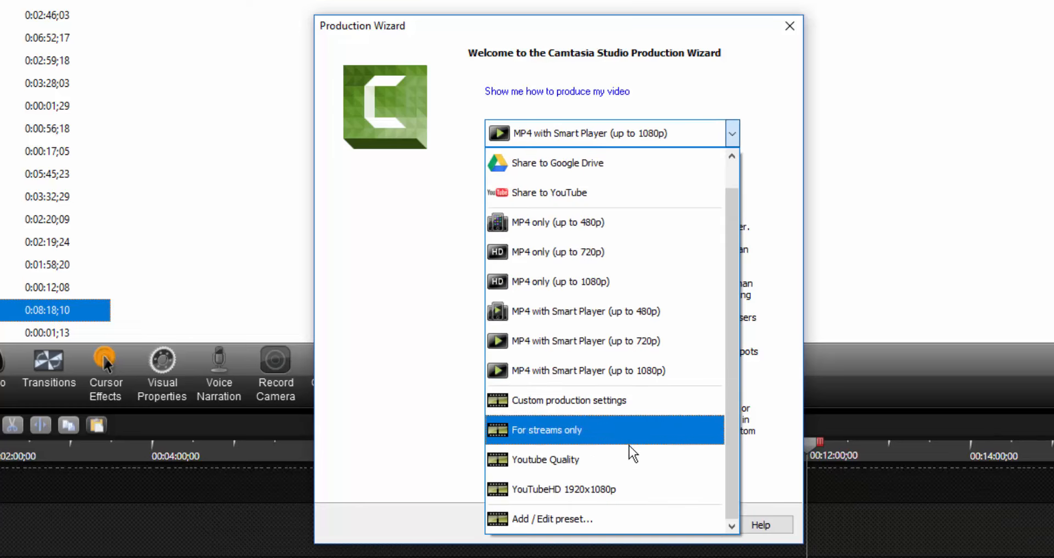
click(604, 497)
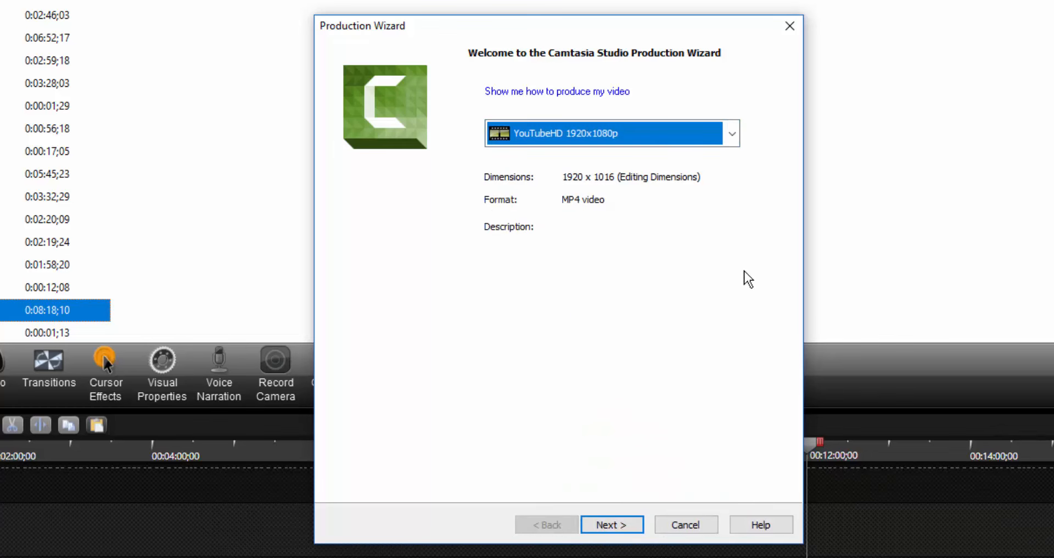
click(620, 524)
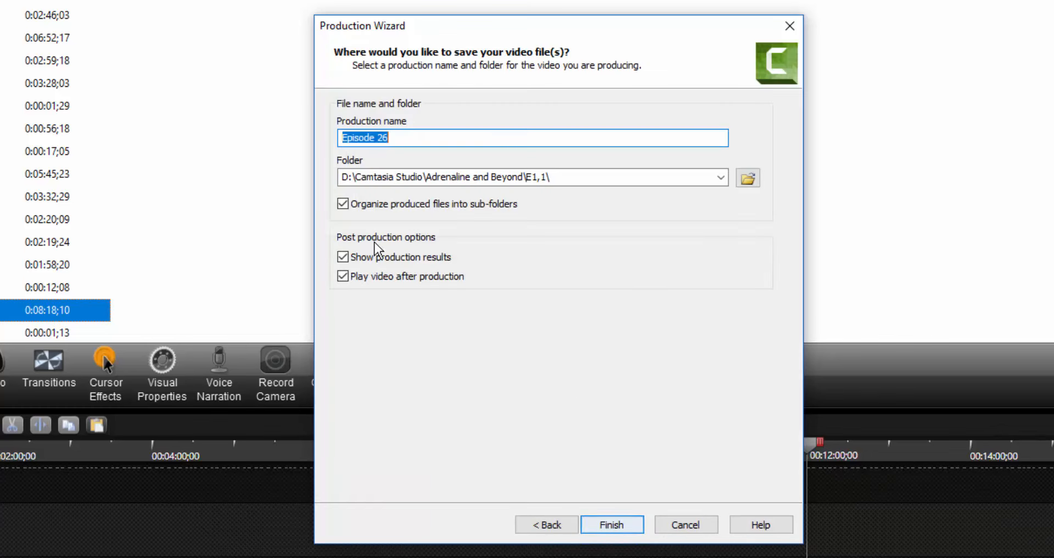
Step: Return to the preset choice, select Custom production settings, and proceed to the file format options
click(549, 526)
click(632, 134)
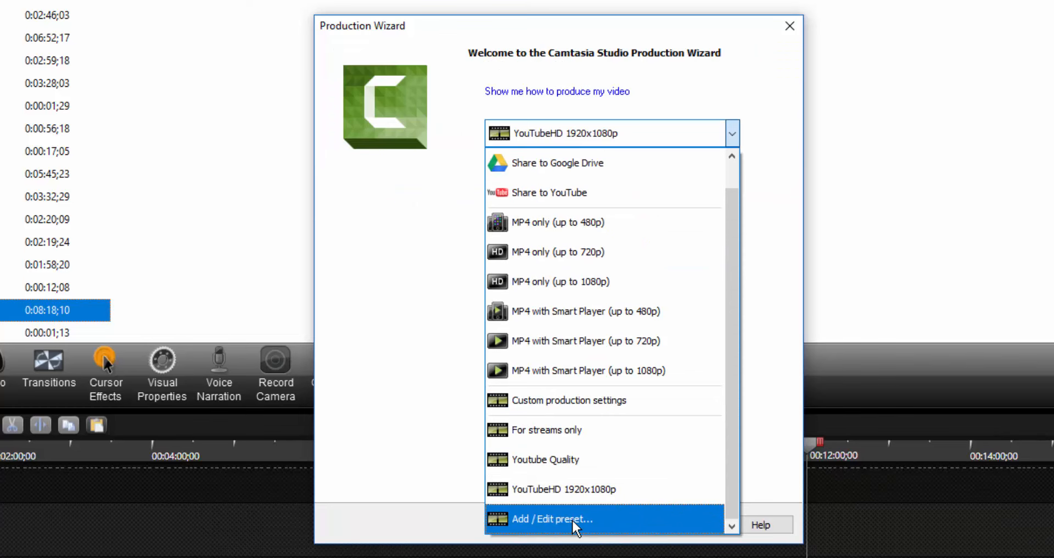
click(572, 400)
click(611, 526)
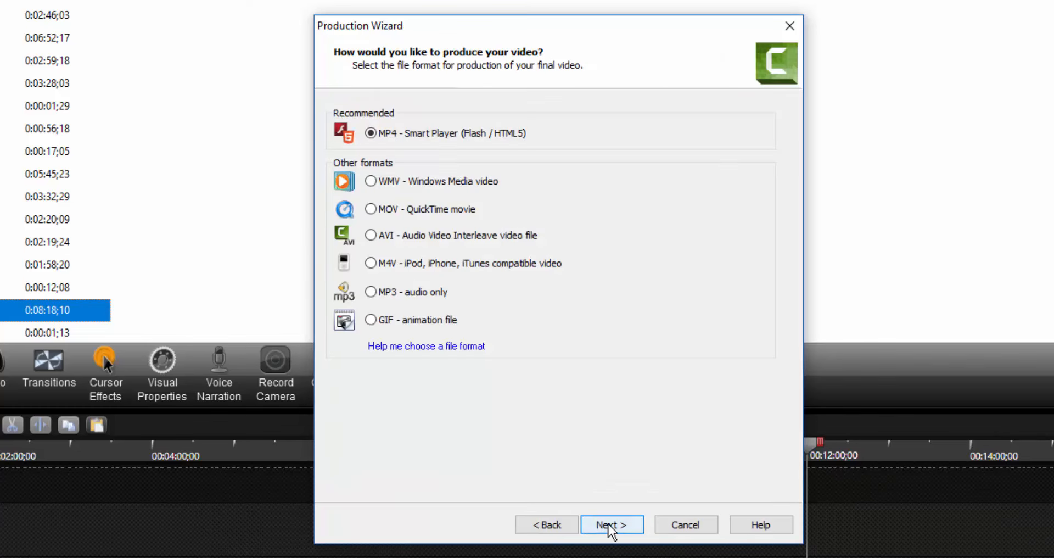